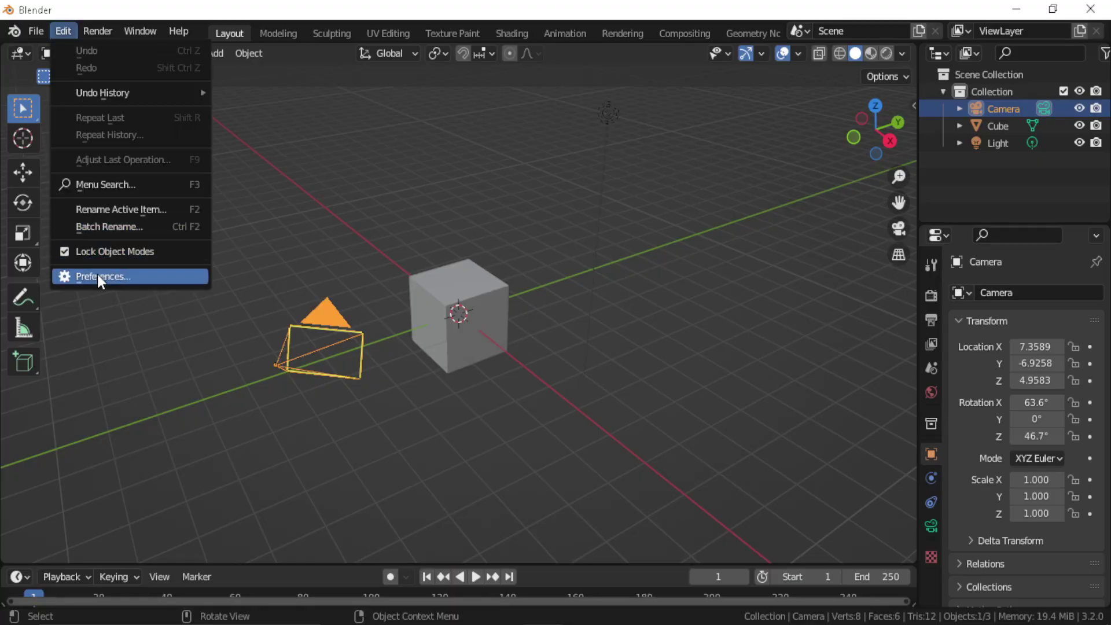
Step: Open Preferences on the Add-ons list and scroll through the built-in add-ons
click(97, 276)
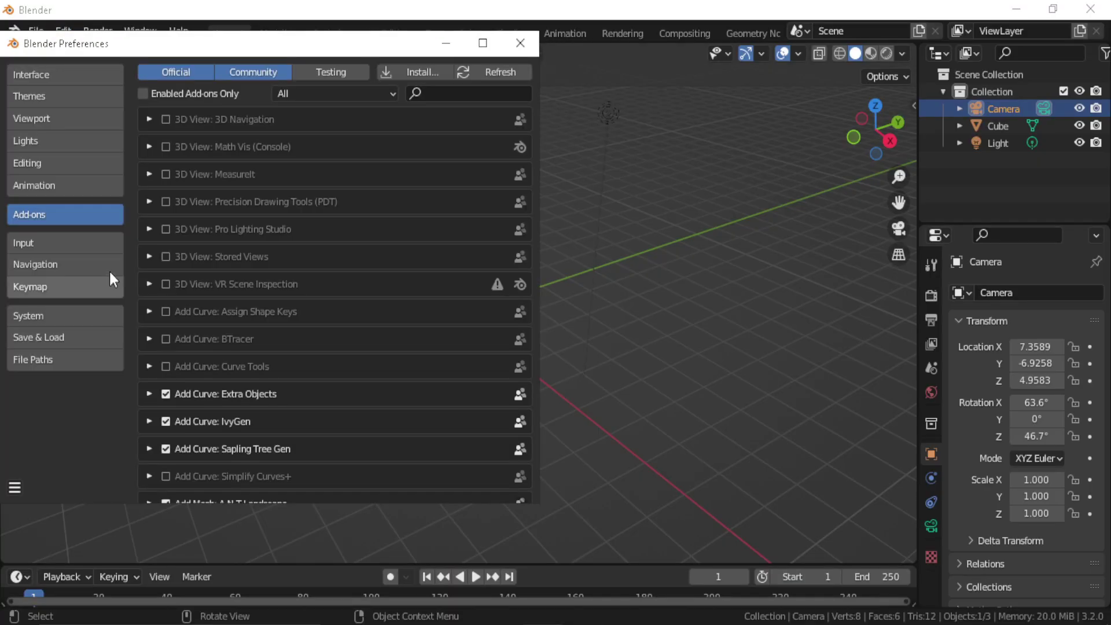
scroll(335, 230, down, 15)
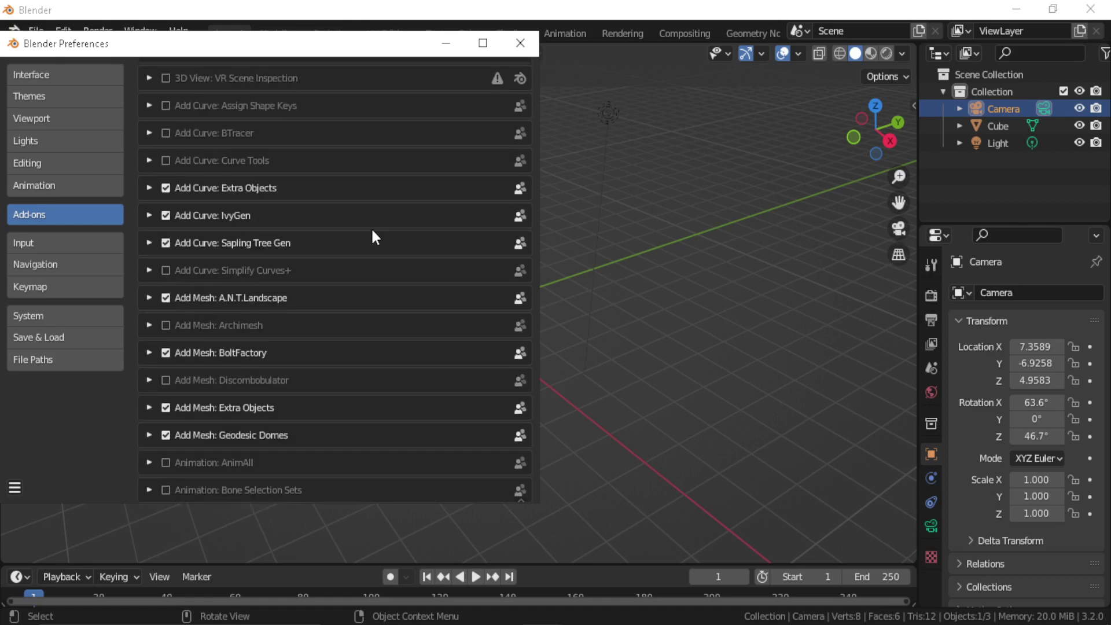
scroll(350, 247, down, 10)
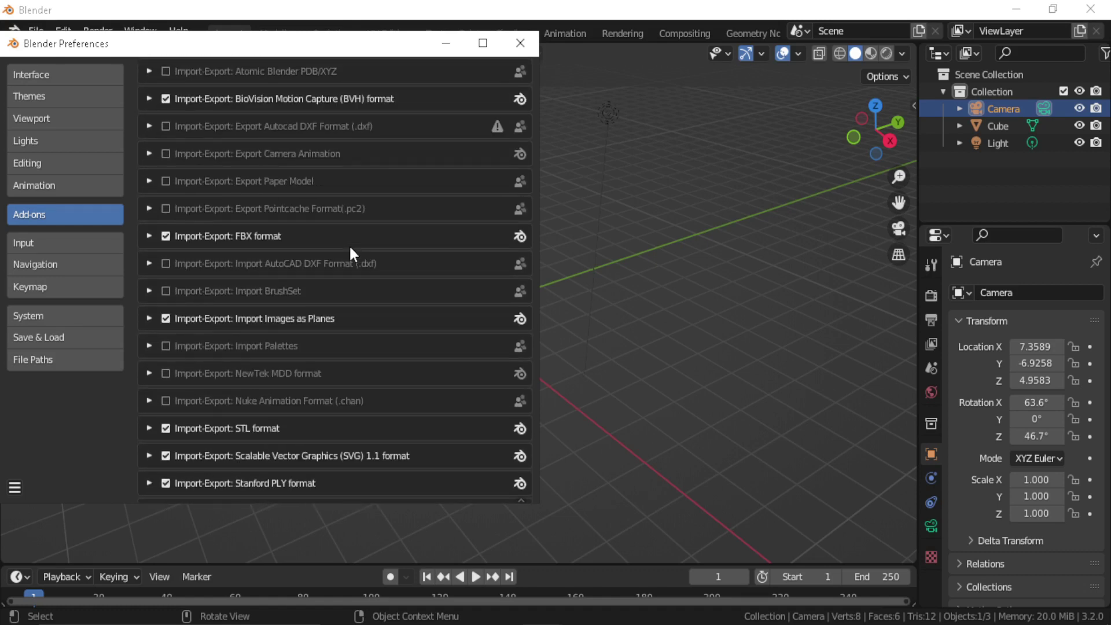
scroll(365, 245, up, 7)
scroll(374, 246, up, 15)
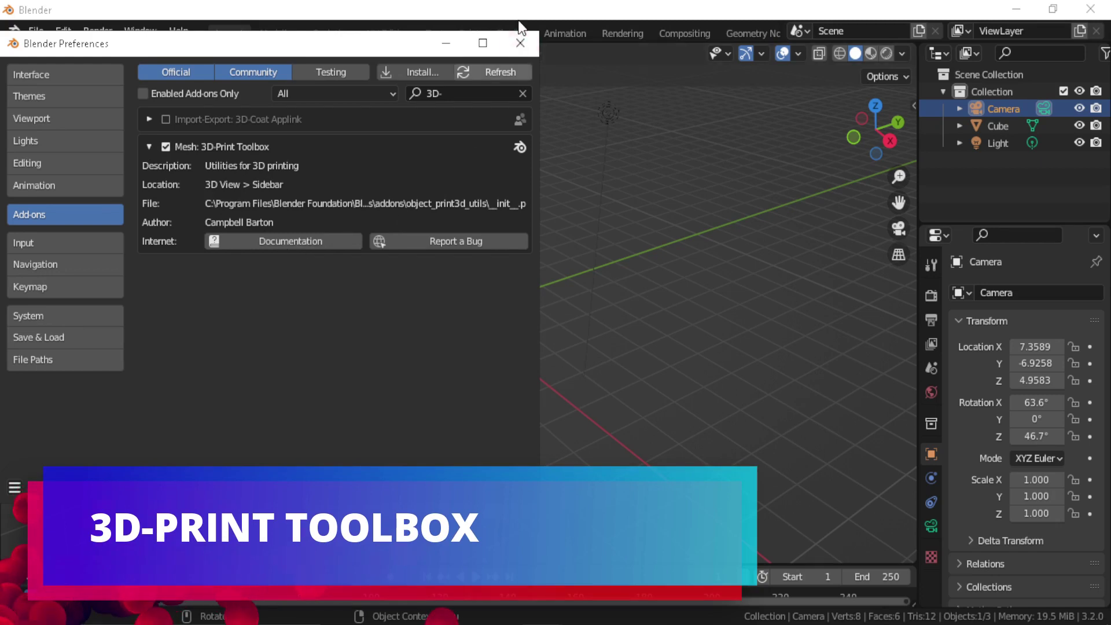
Step: Close Preferences, select the cube and run the 3D-Print Solid check, showing zero non-manifold edges
click(520, 43)
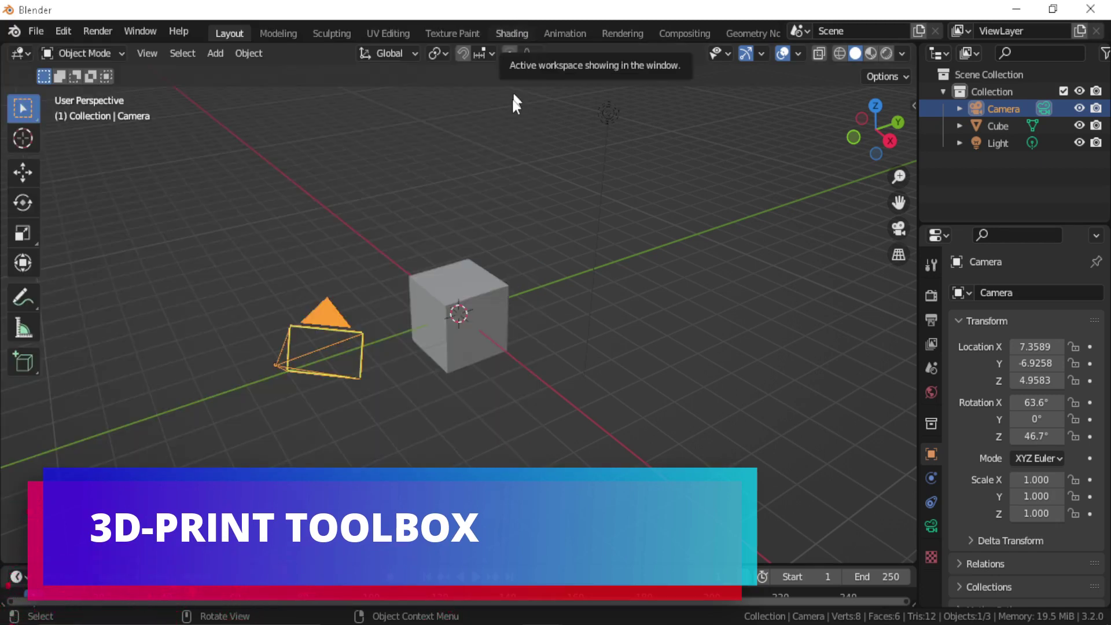
click(469, 335)
middle_drag(653, 372, 577, 356)
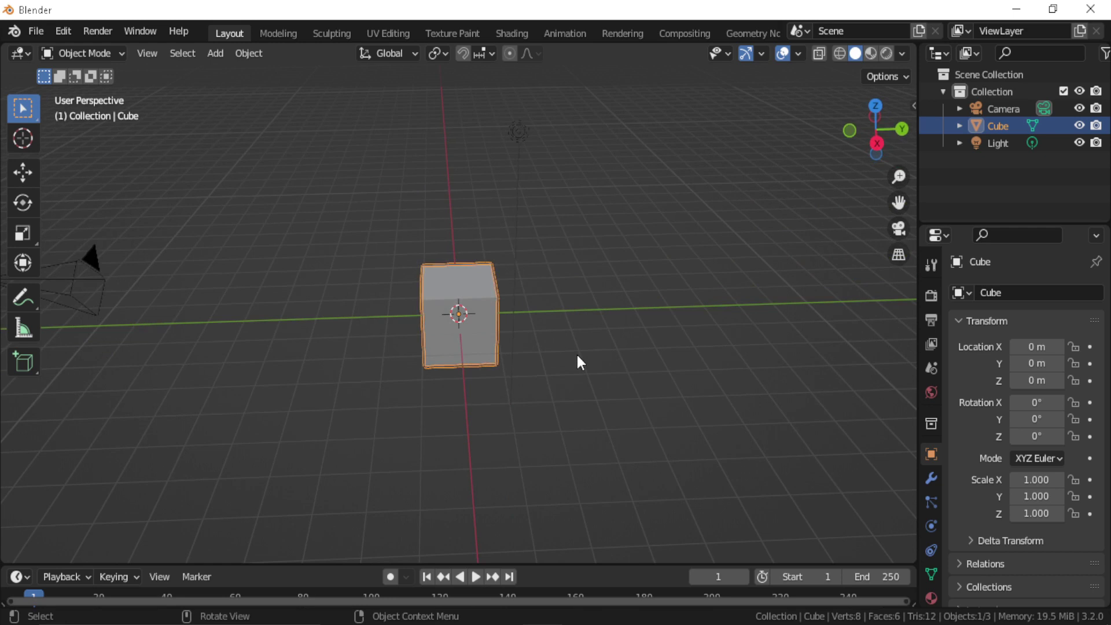
scroll(577, 356, up, 1)
key(n)
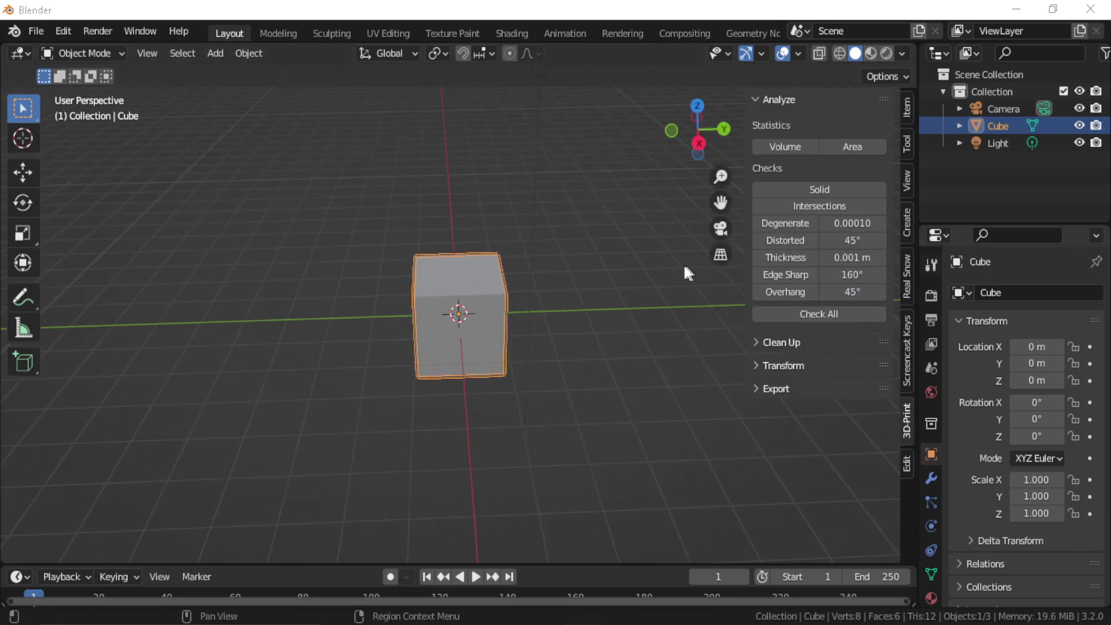
mouse_move(611, 315)
middle_down()
mouse_move(570, 317)
mouse_move(625, 301)
middle_up()
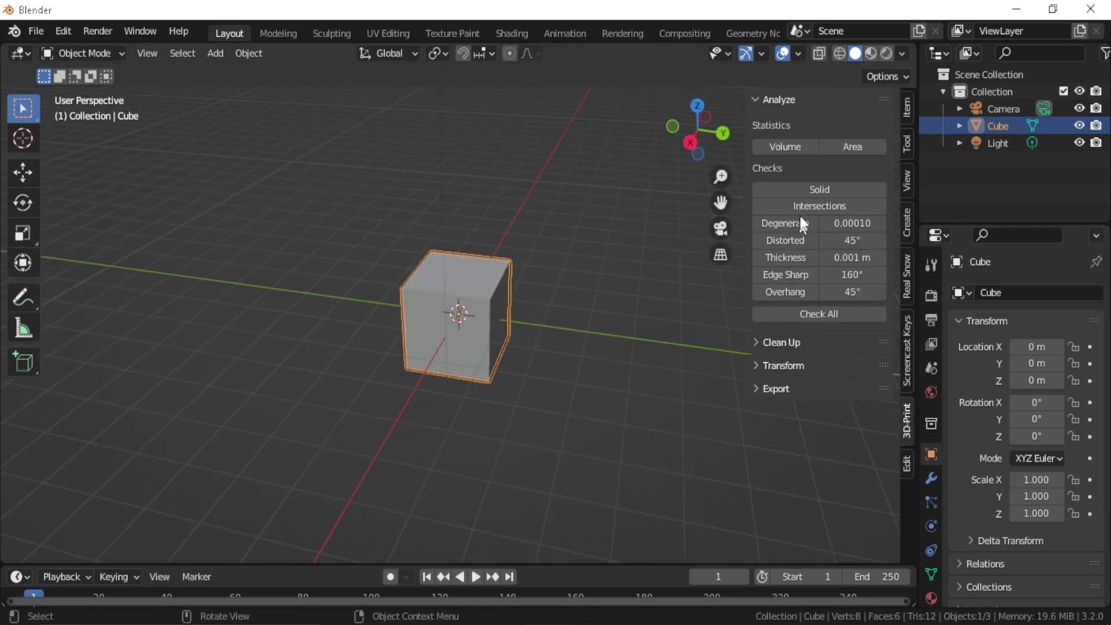
click(809, 188)
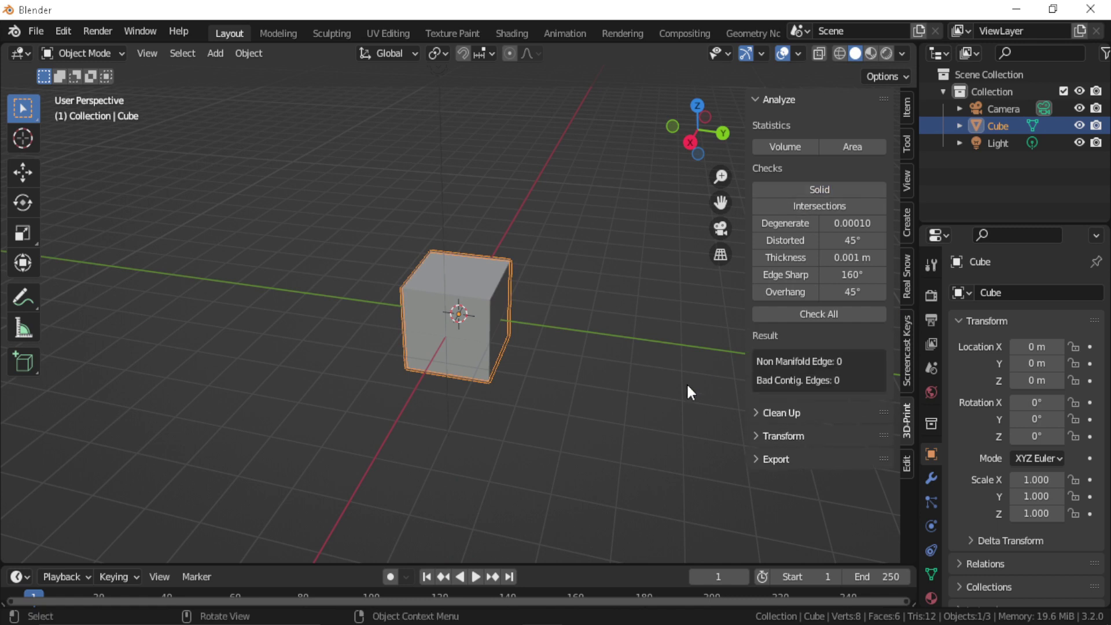
Step: Tidy the 3D-Print panels and run Clean Up's Make Manifold on the cube
middle_drag(549, 391, 592, 383)
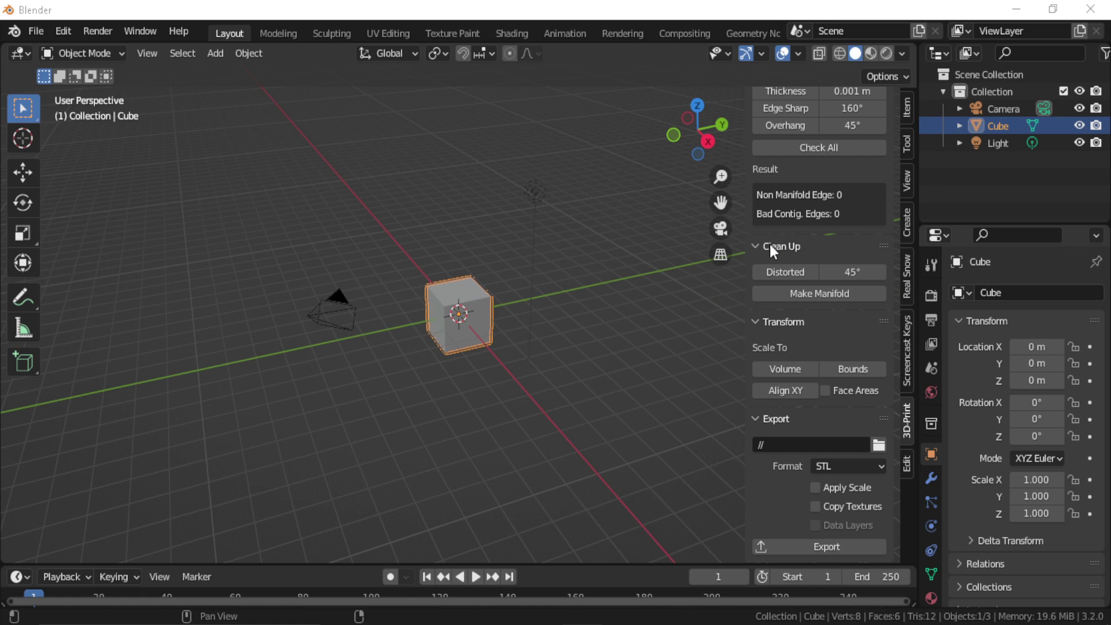
click(772, 247)
click(760, 321)
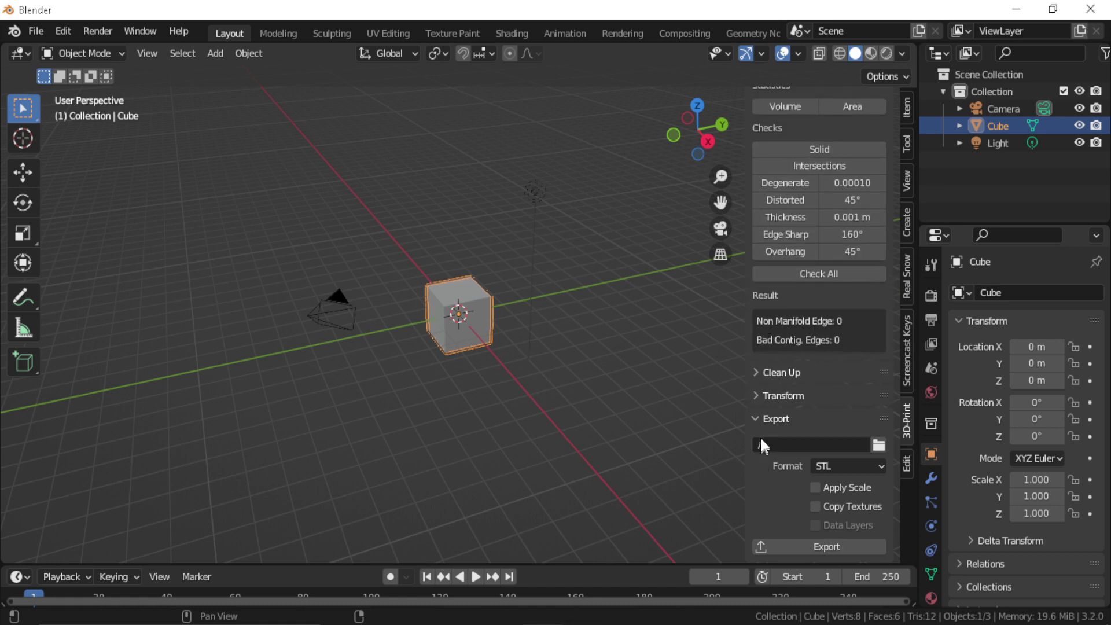
click(760, 418)
click(765, 411)
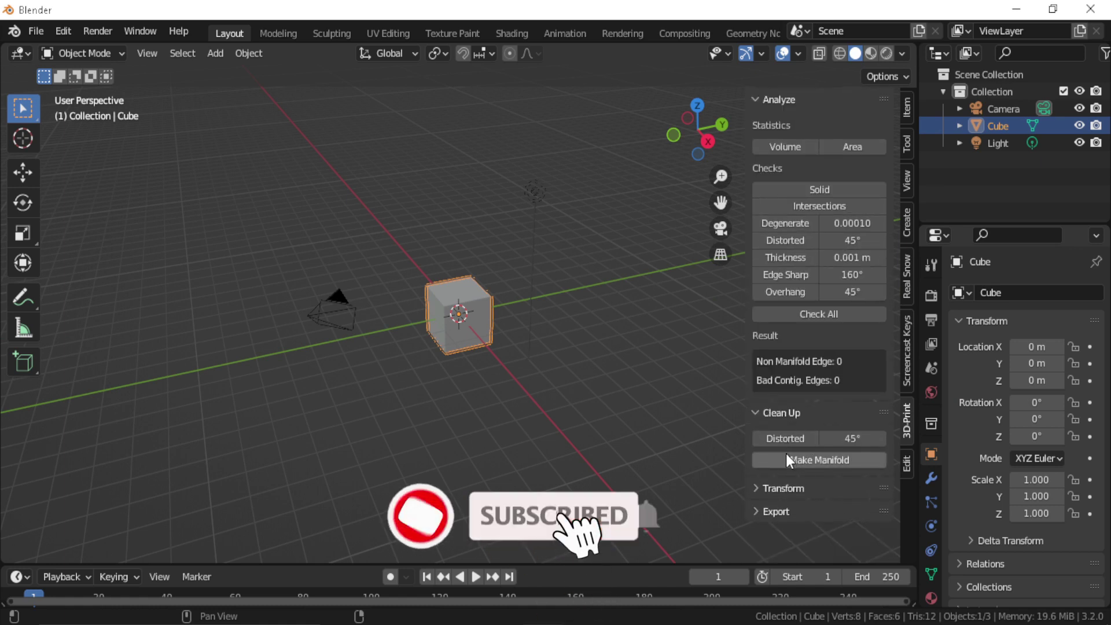
click(813, 456)
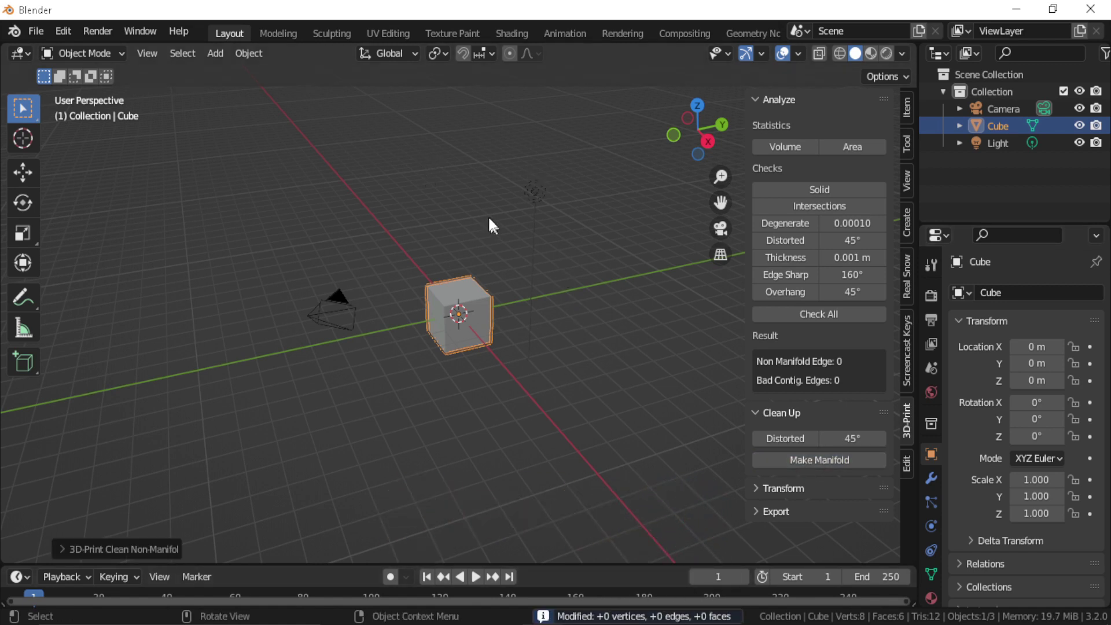
Step: Search the add-ons for 'real', view the Real Snow details, then close Preferences
click(64, 31)
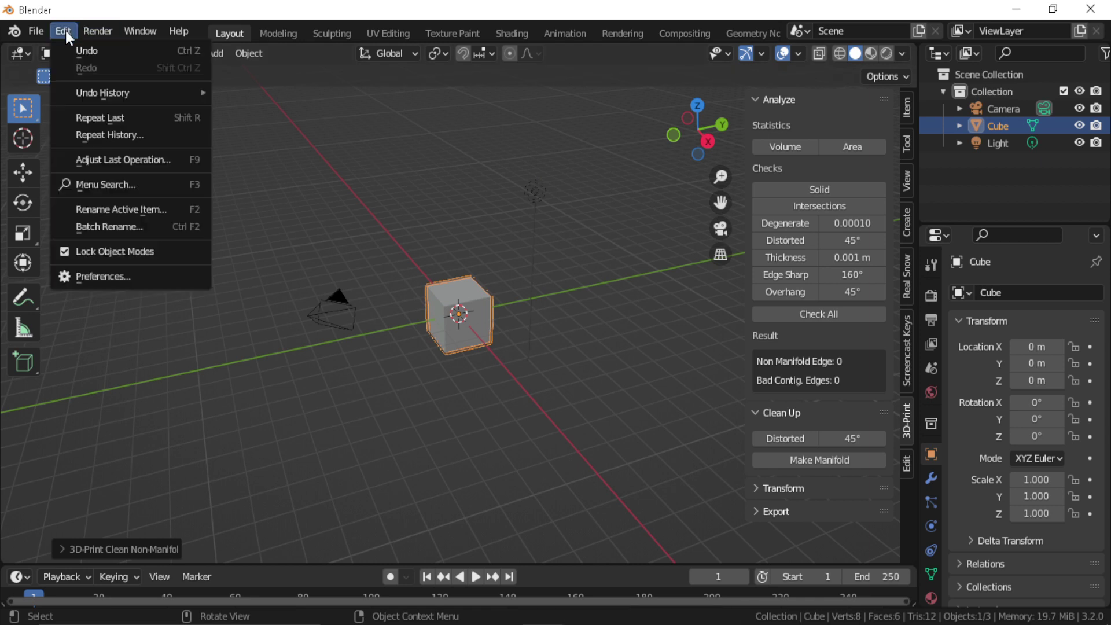
click(85, 281)
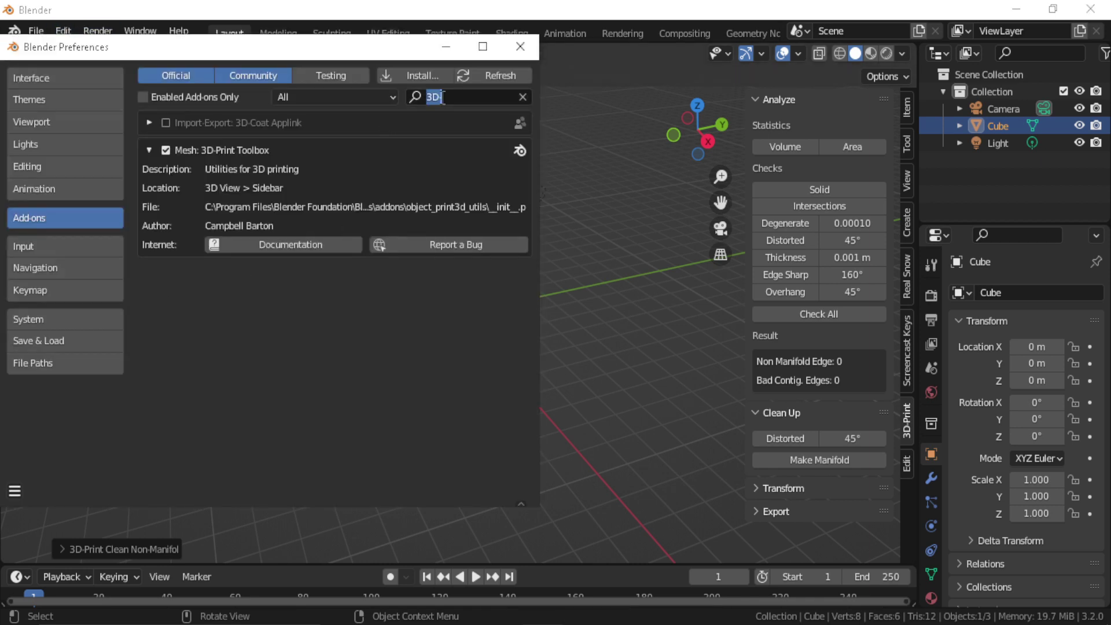
text(real)
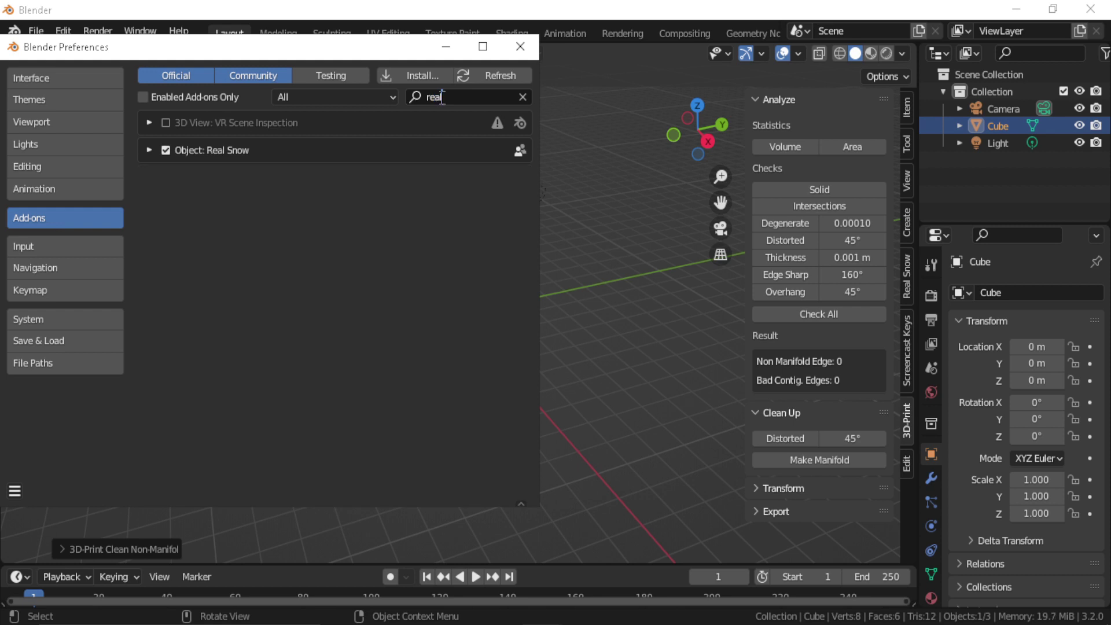
click(149, 151)
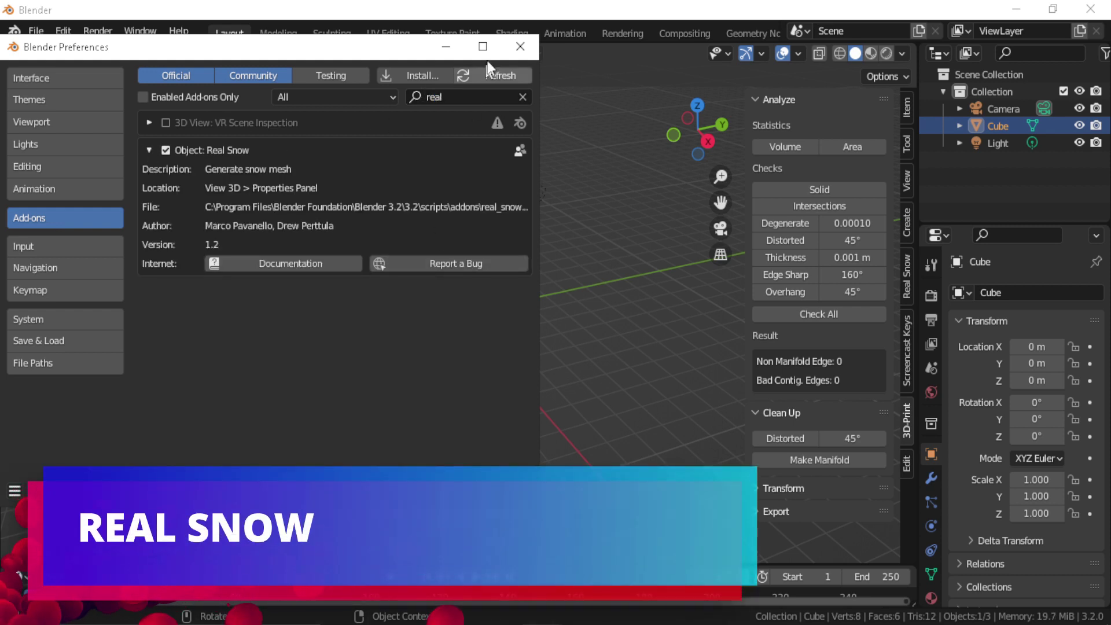
click(520, 46)
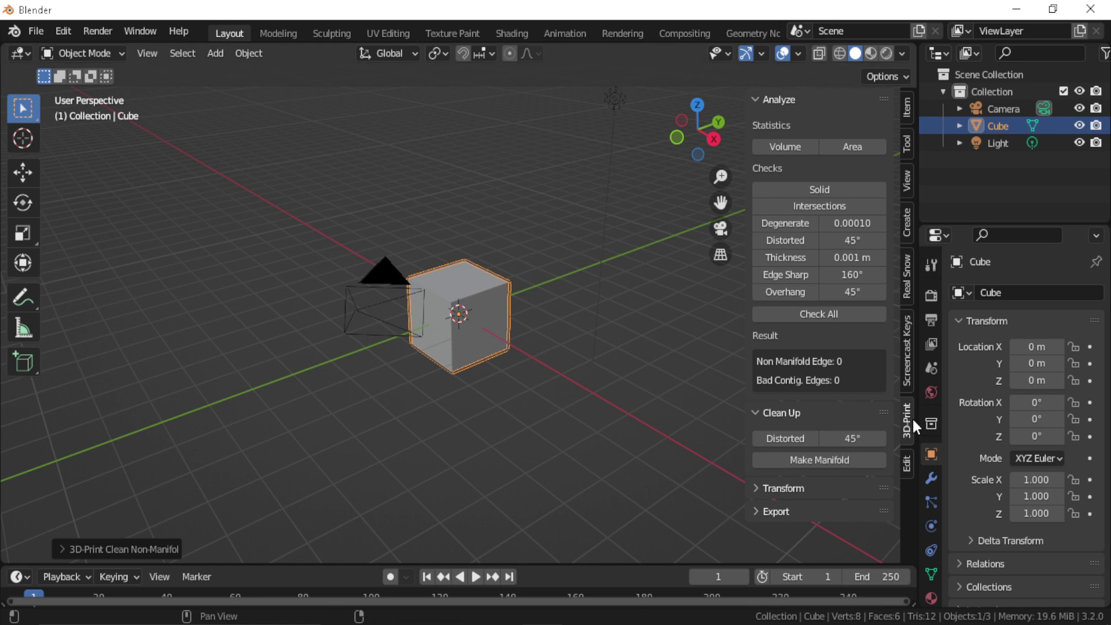
Step: Add a Real Snow layer to the cube at 86% coverage and 0.10 height
click(907, 293)
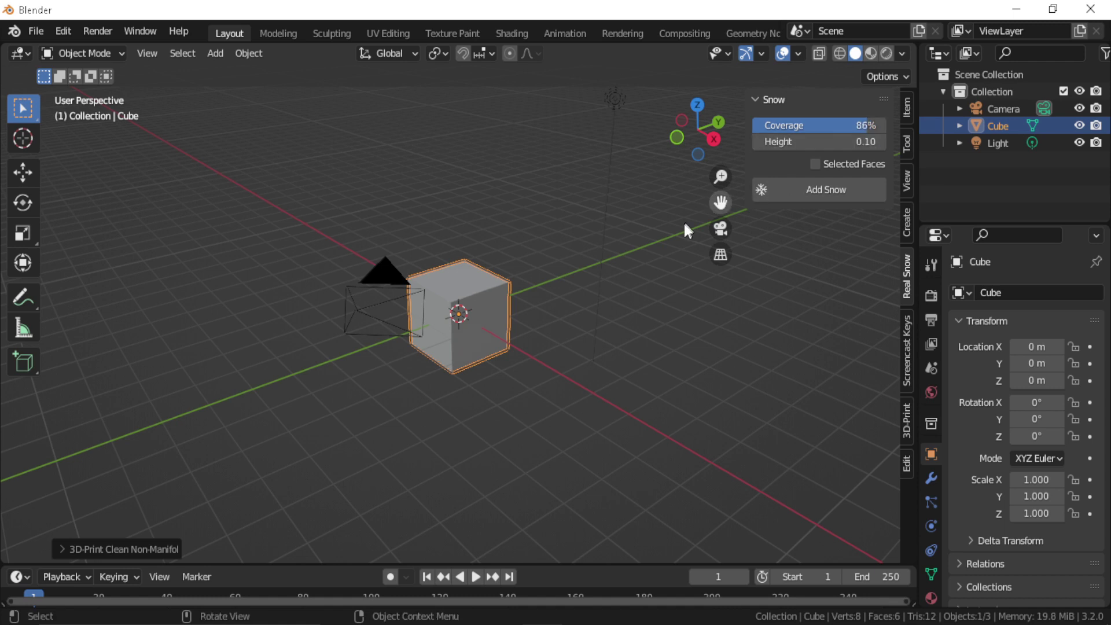
scroll(516, 297, up, 2)
click(809, 188)
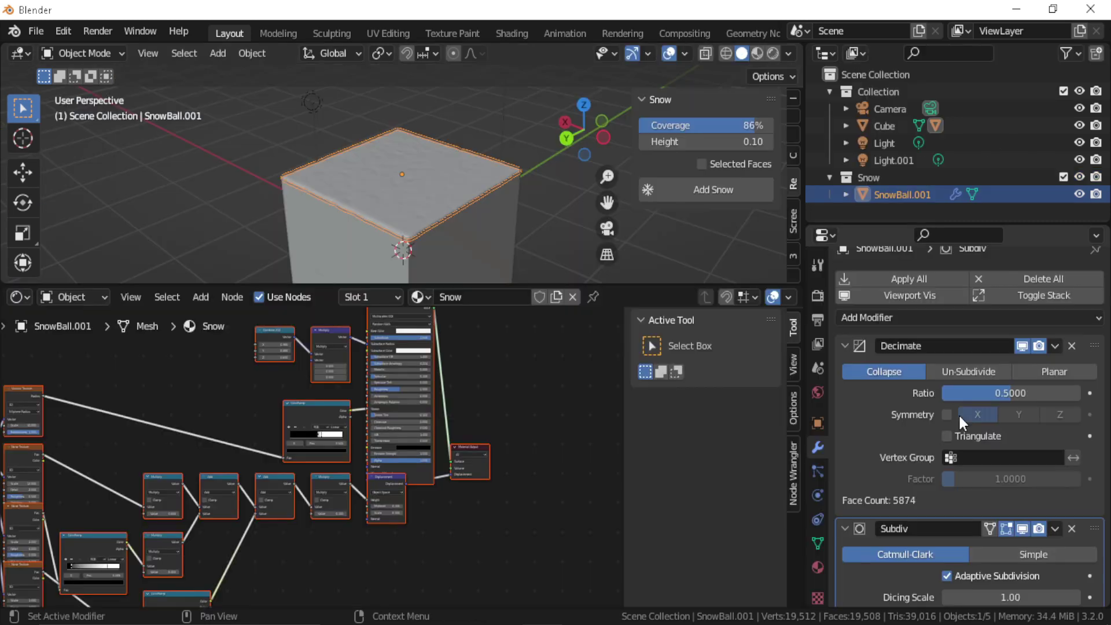
Step: Review the snow's Decimate and Subdiv modifiers and Snow material nodes, then enable Scatter Objects
scroll(956, 424, down, 5)
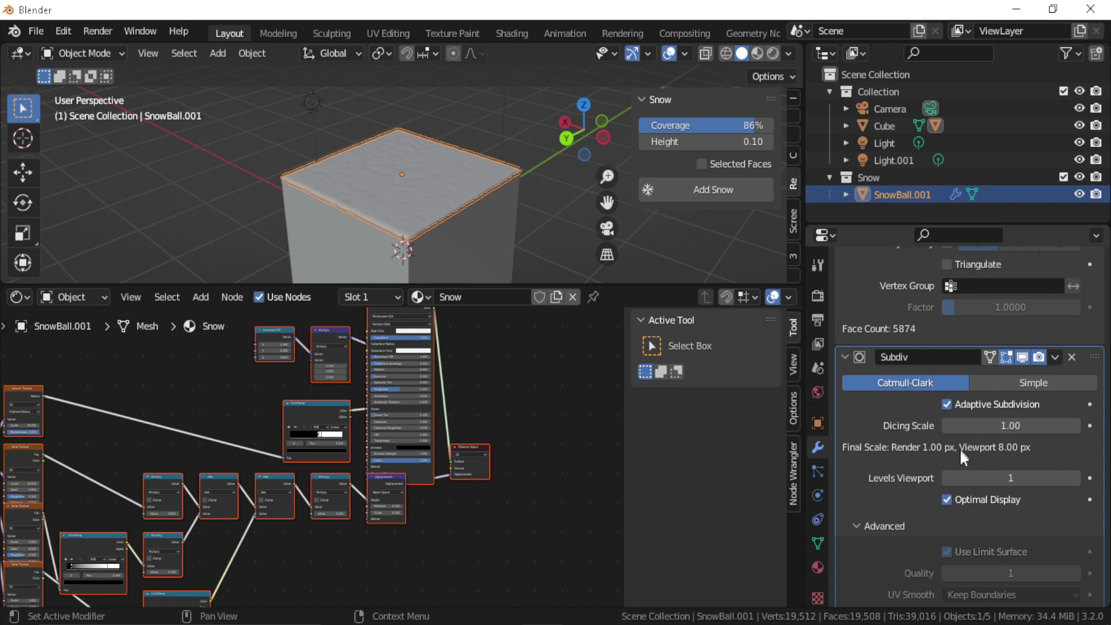
scroll(911, 466, up, 5)
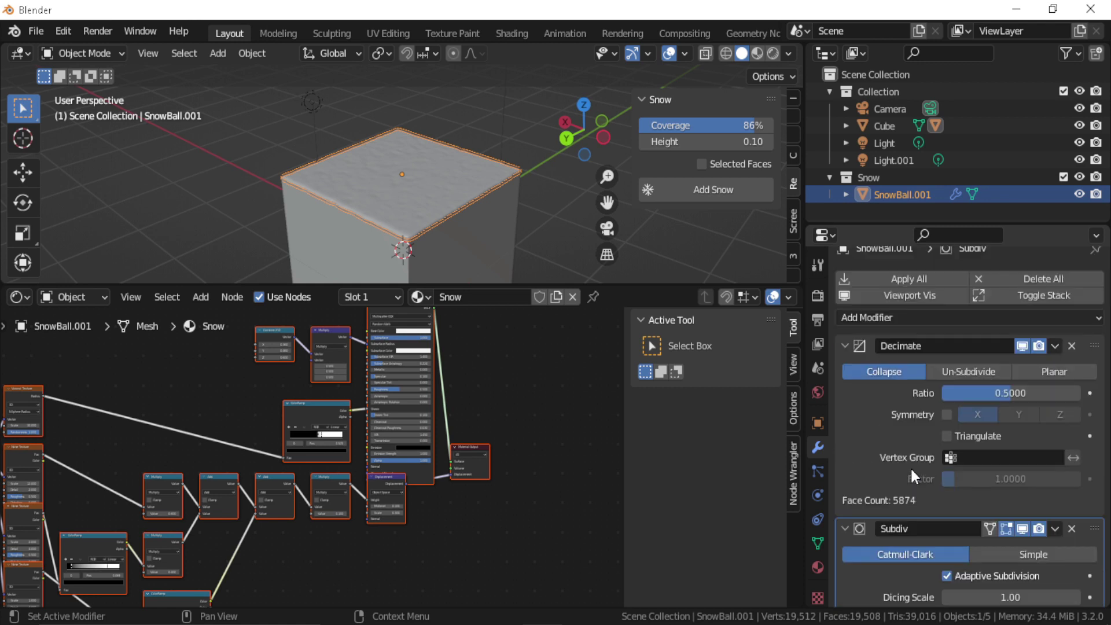
middle_drag(206, 458, 2, 431)
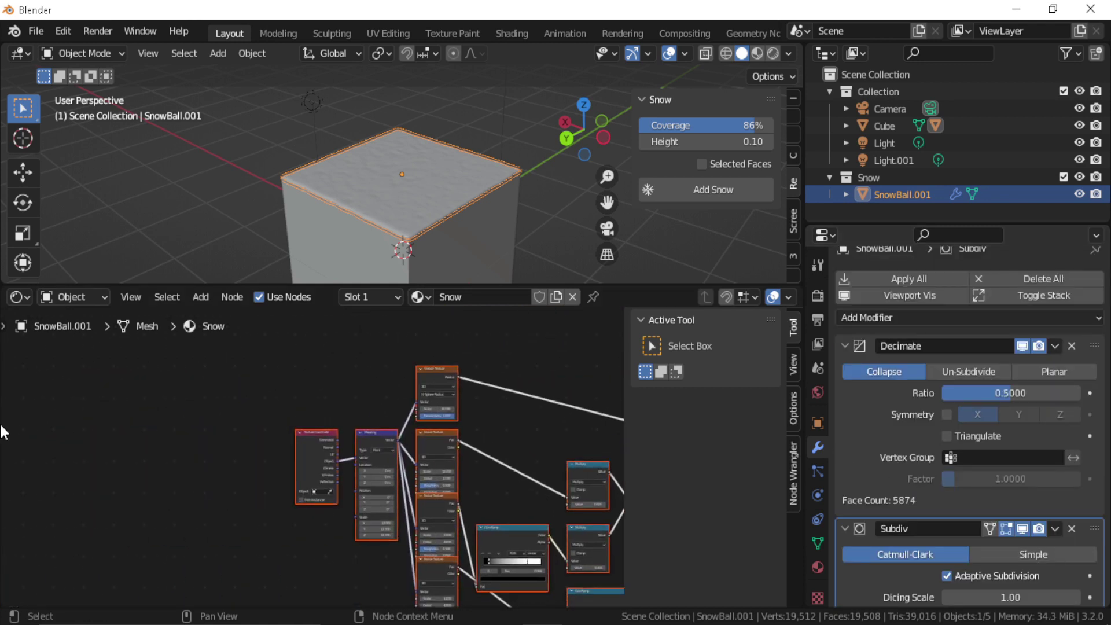
scroll(439, 450, up, 4)
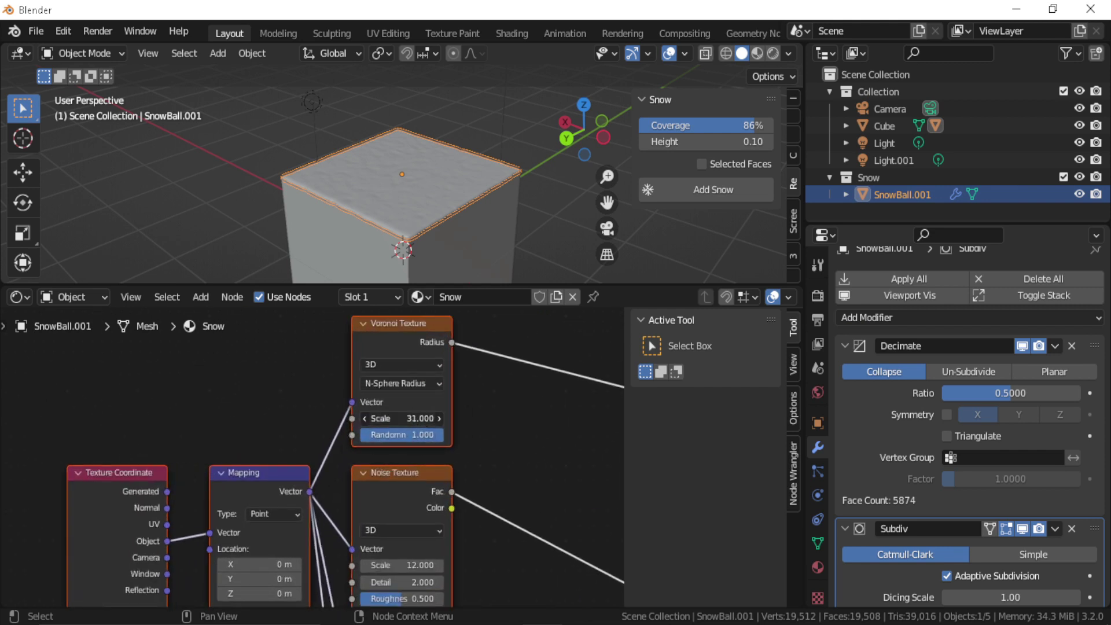
middle_drag(502, 483, 300, 392)
scroll(313, 401, down, 2)
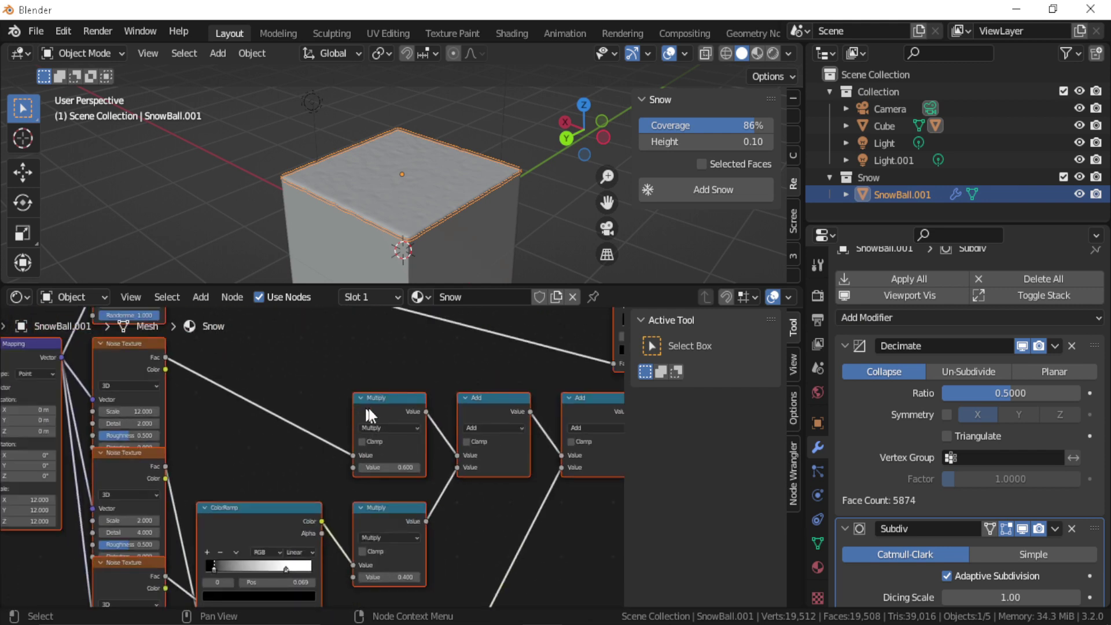
click(388, 401)
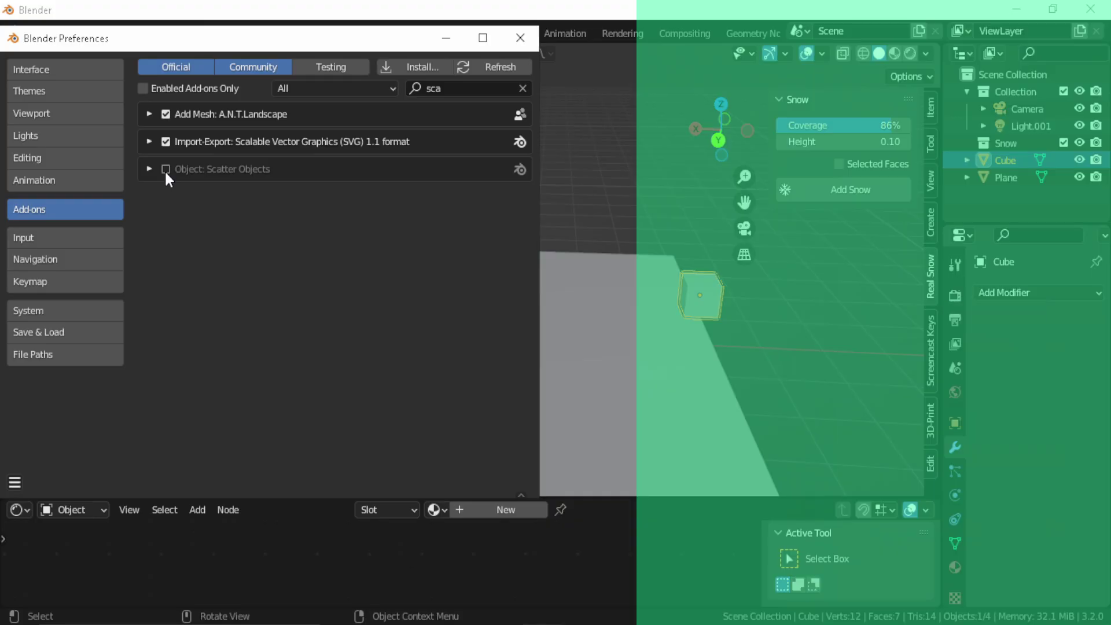
click(166, 169)
Step: Expand the Scatter Objects add-on details and close Preferences
click(150, 168)
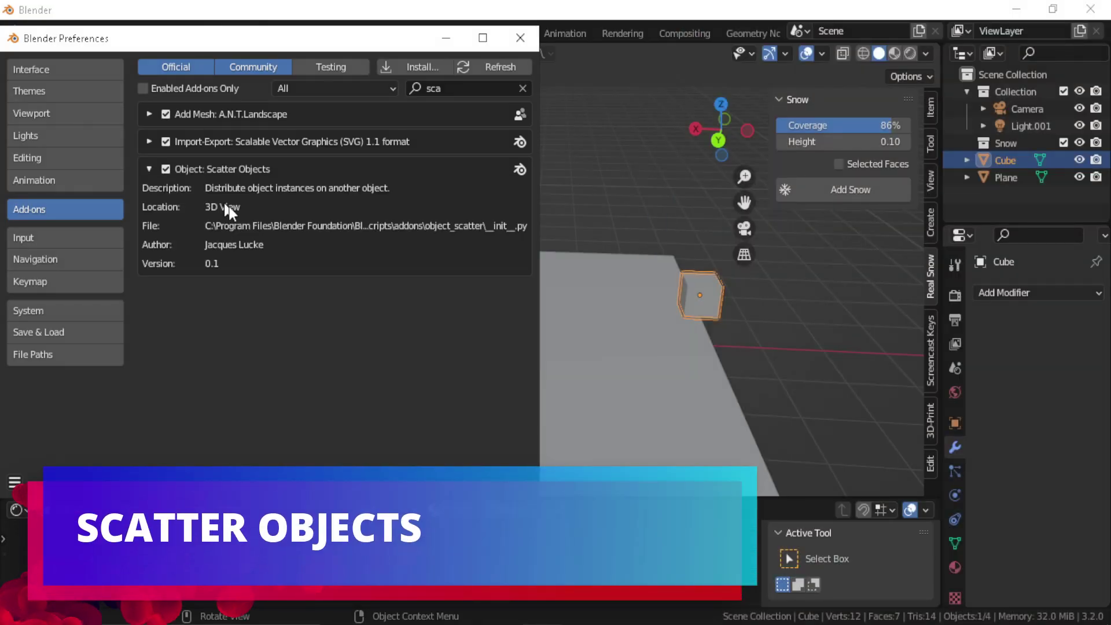
click(521, 38)
scroll(606, 294, down, 1)
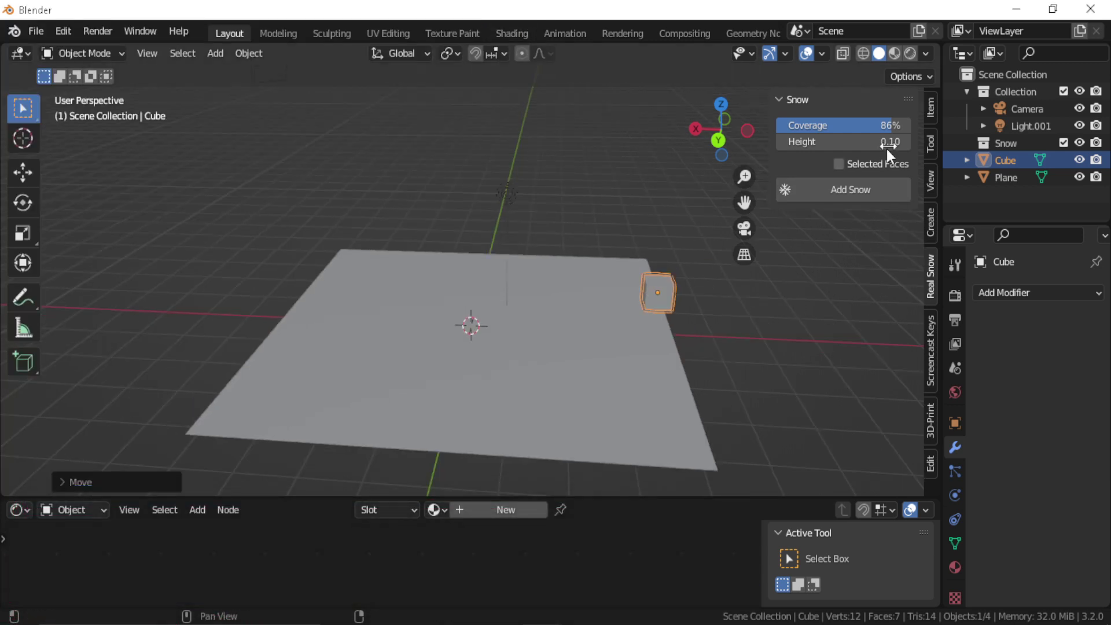
scroll(923, 432, down, 2)
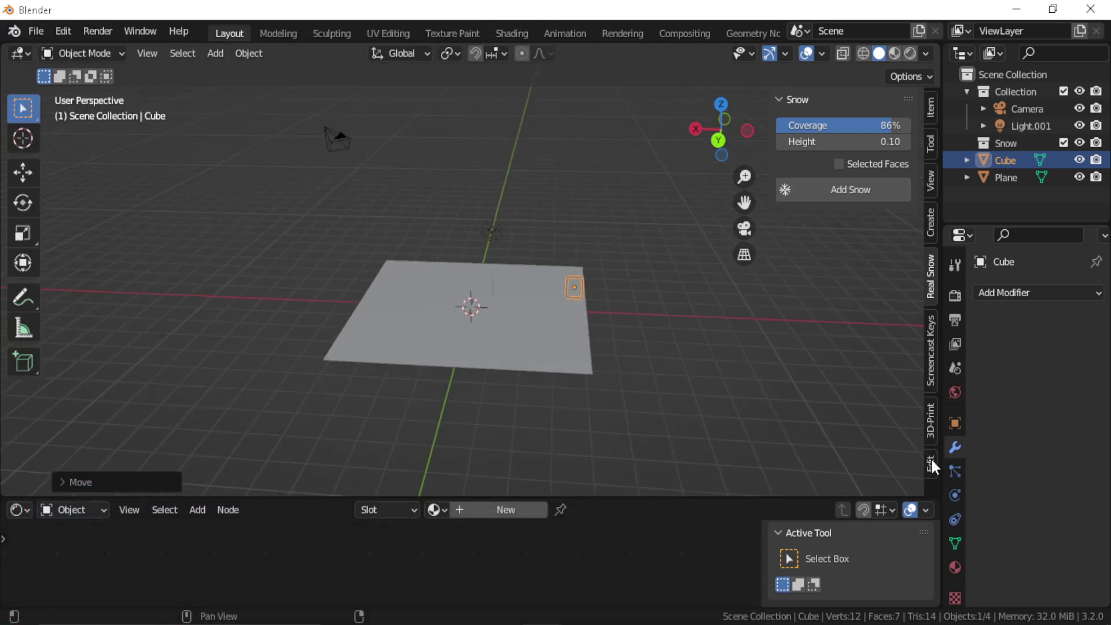
scroll(700, 344, up, 3)
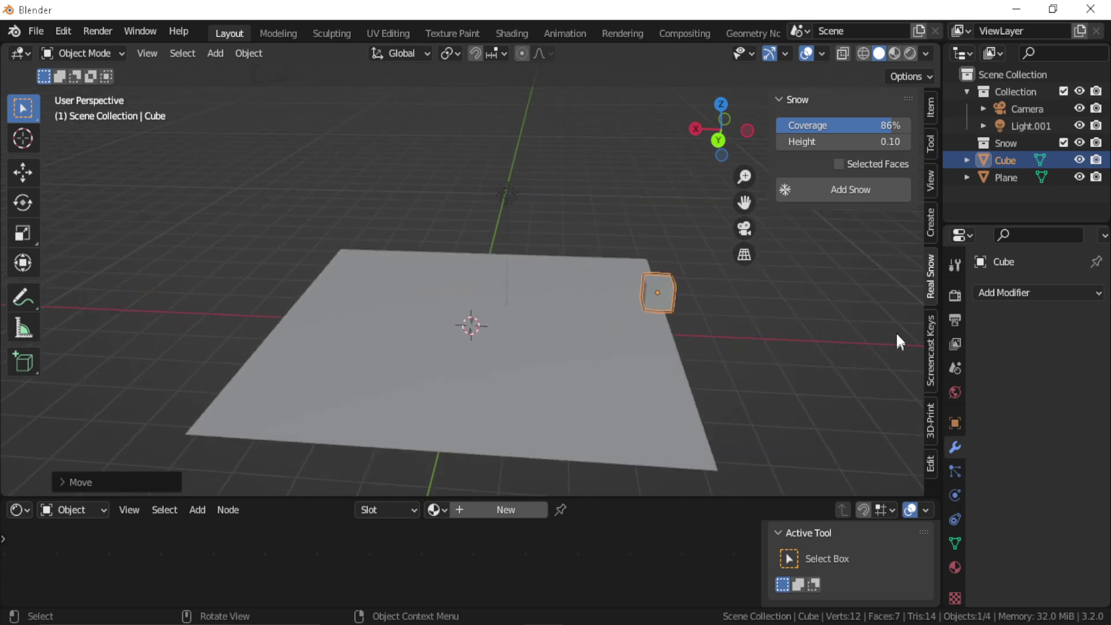
Step: Set Object Scatter Density to 16.55 and Scale to 0.28, then select the small cube
click(929, 460)
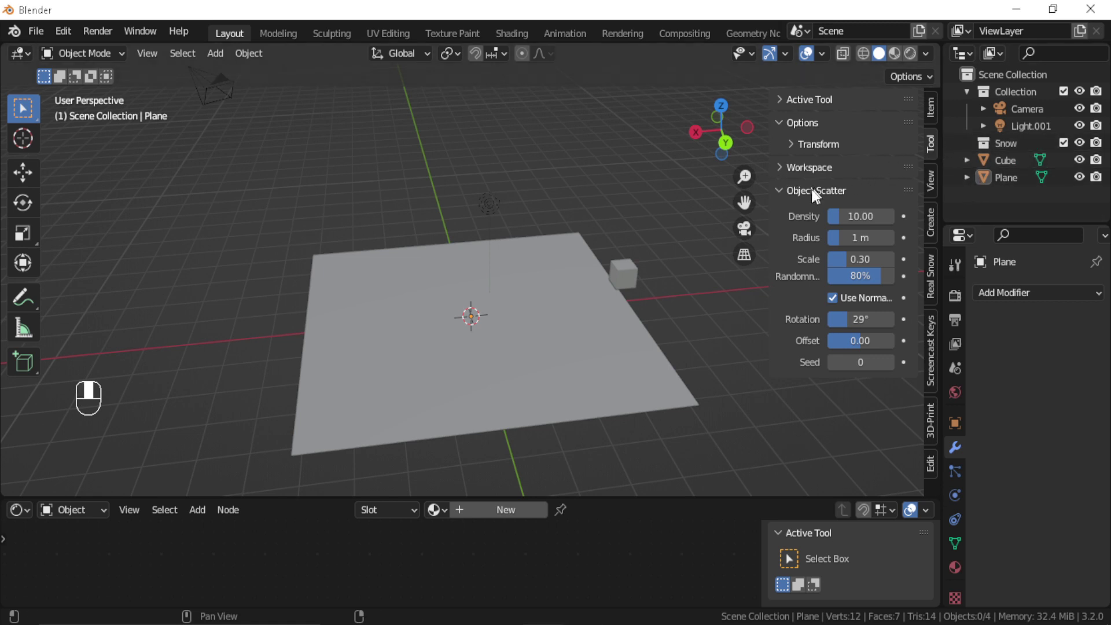
click(851, 215)
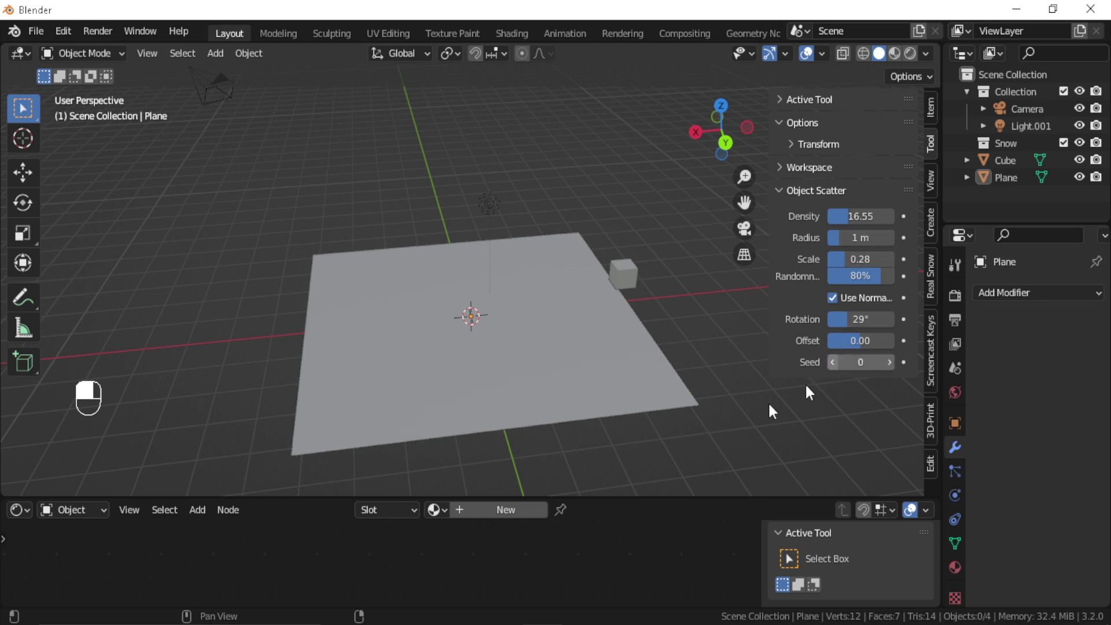
middle_drag(523, 342, 512, 327)
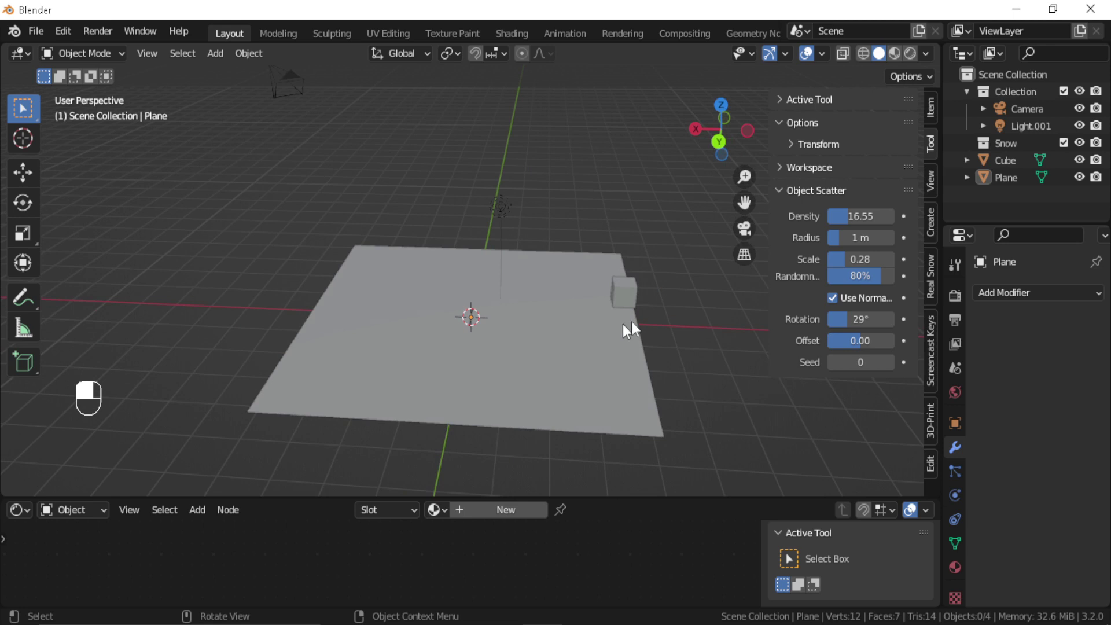
click(631, 289)
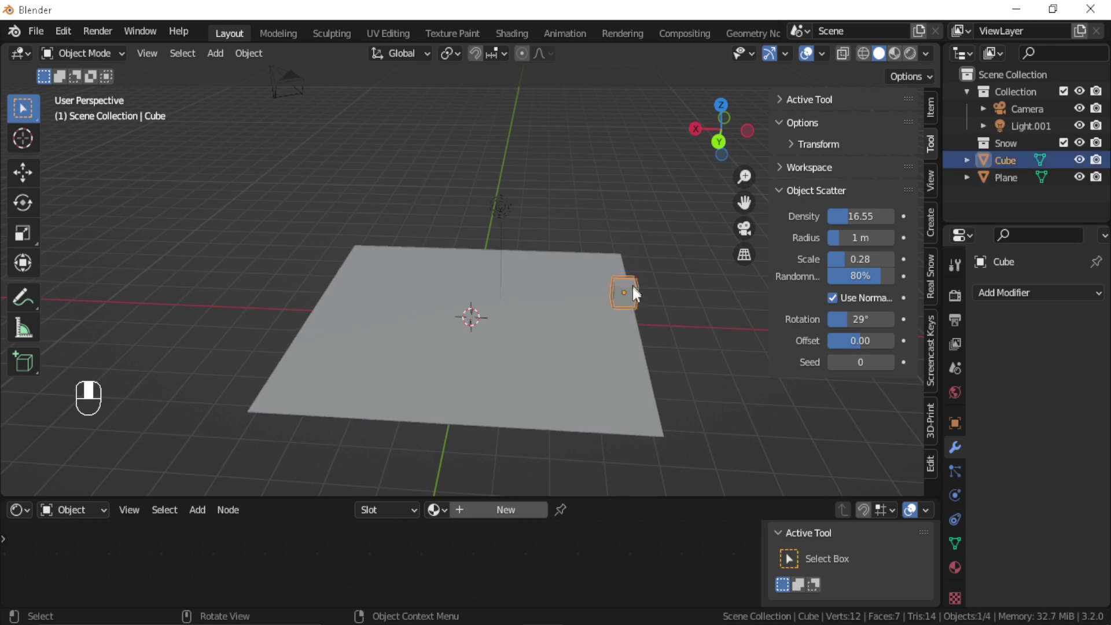
Step: With the cube and plane selected, run Scatter Objects and paint an S-shaped trail of cube copies
shift+click(423, 345)
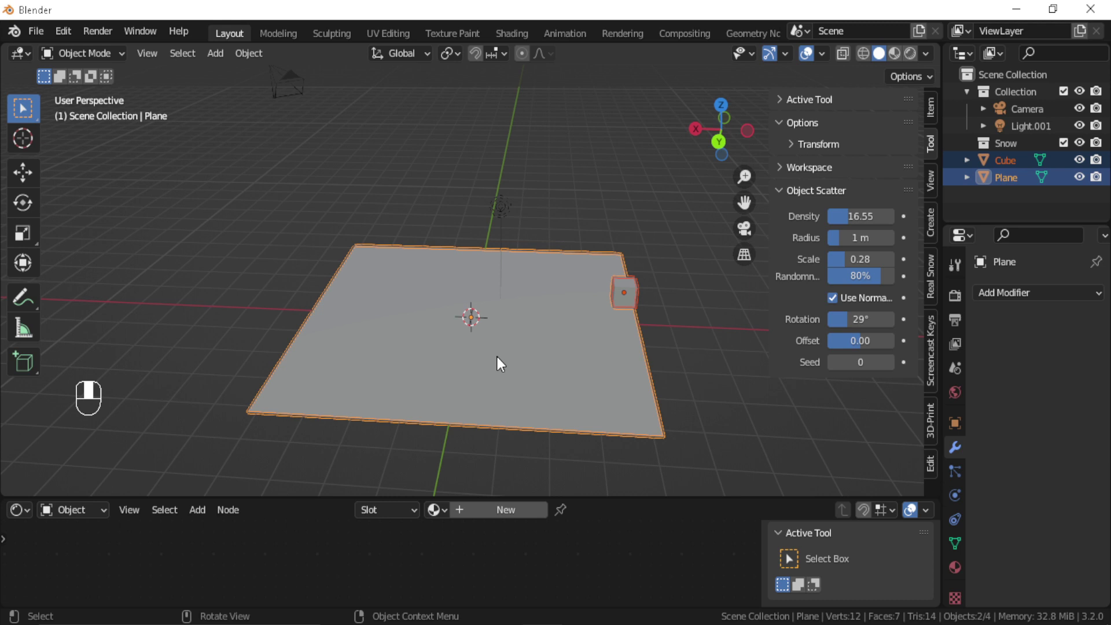
key(F3)
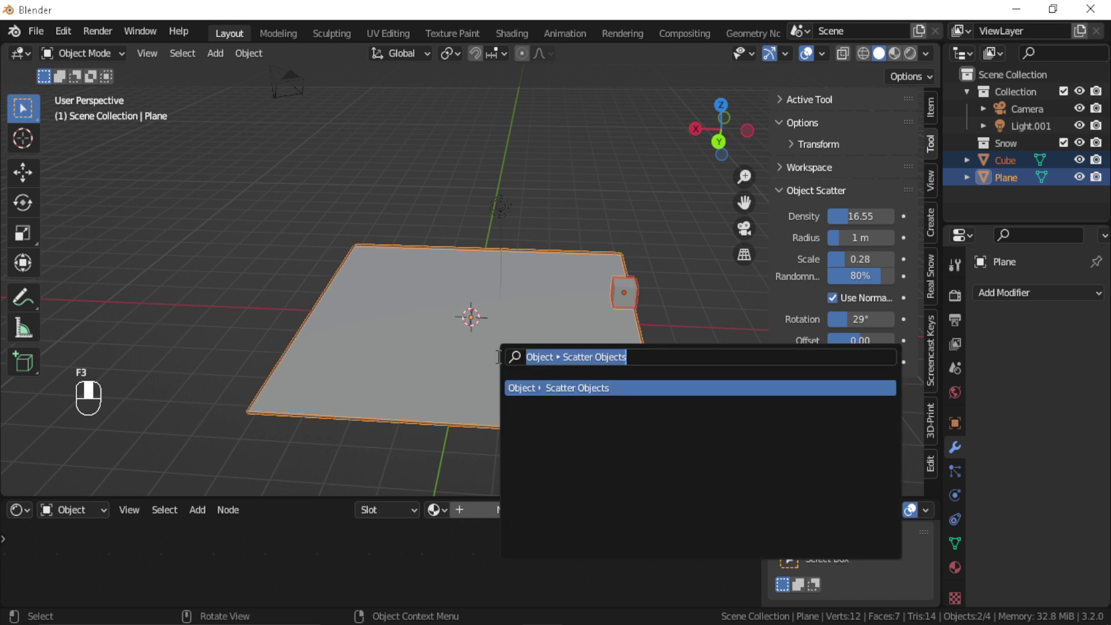
click(613, 387)
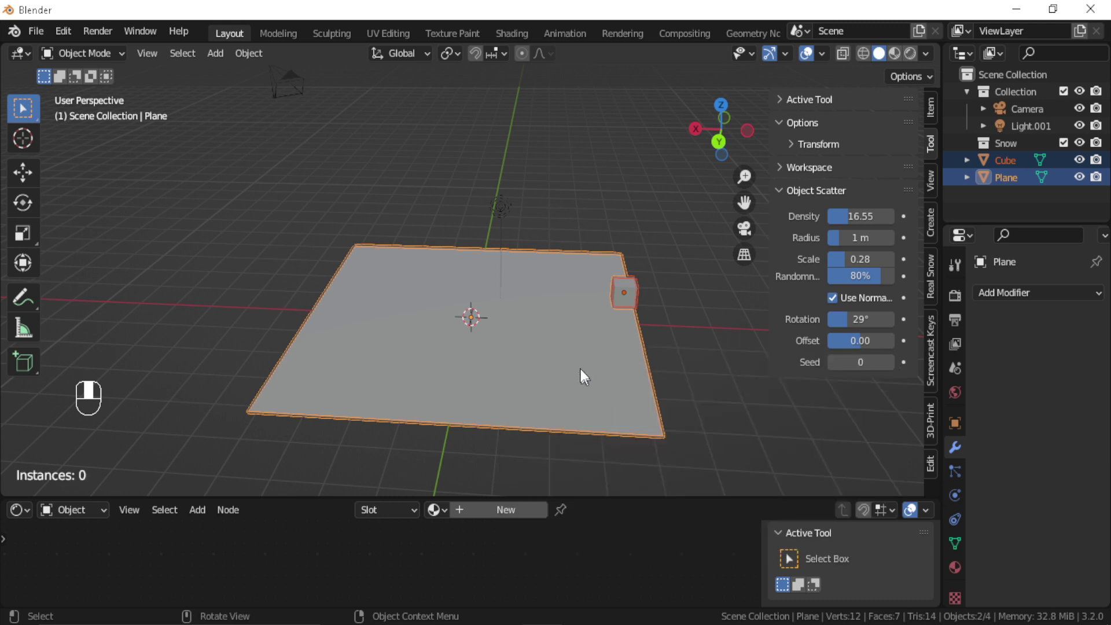
mouse_move(553, 286)
mouse_down()
mouse_move(440, 265)
mouse_move(398, 273)
mouse_up()
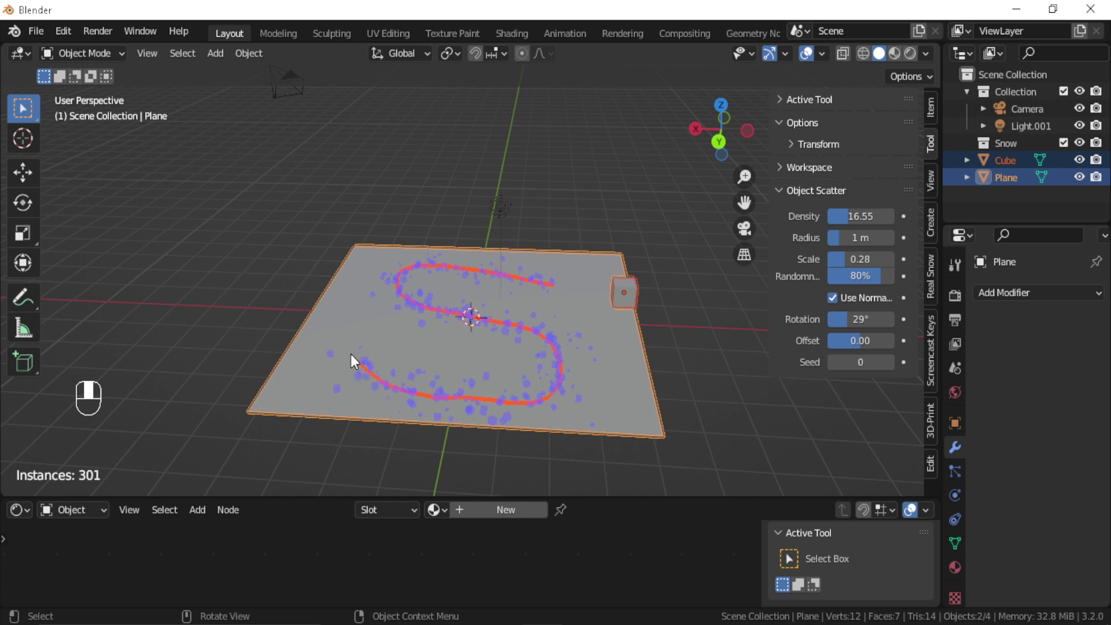
key(Return)
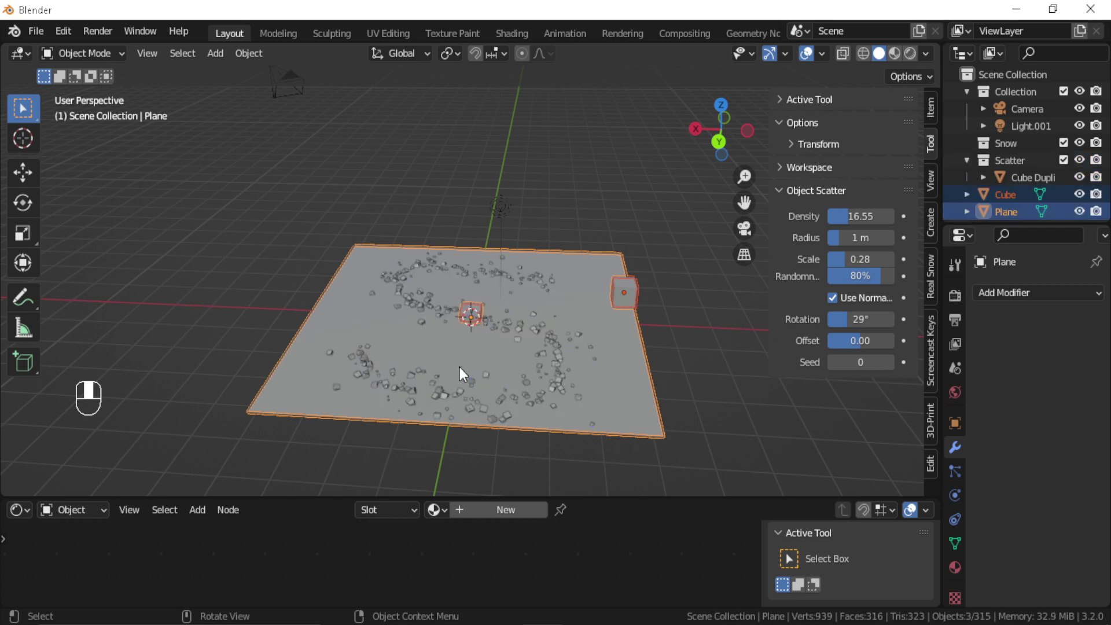
scroll(477, 373, up, 5)
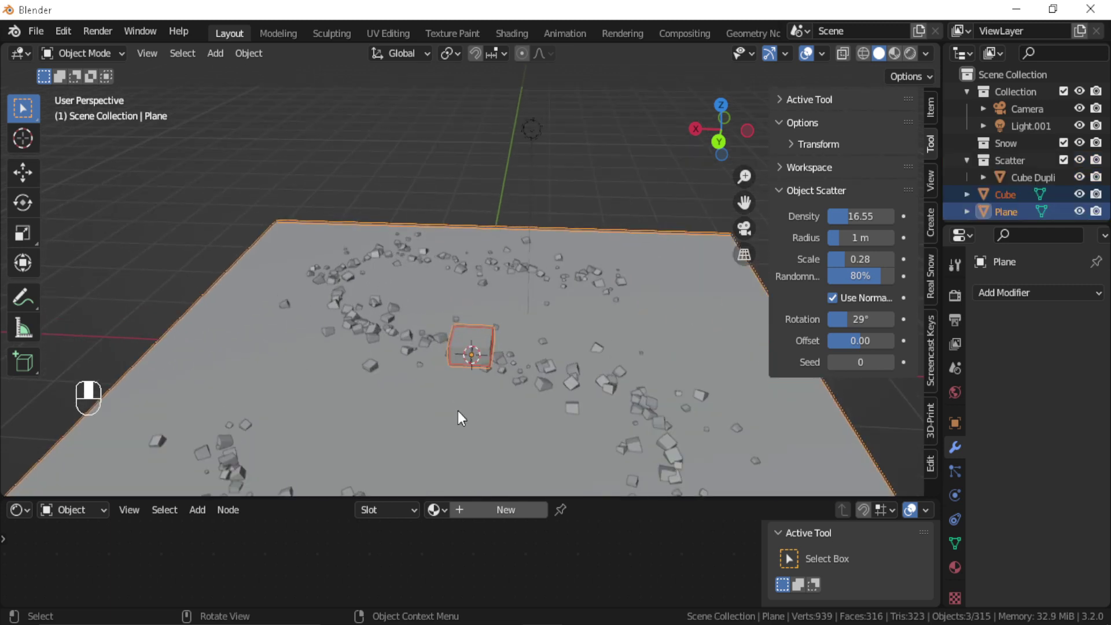
middle_drag(457, 411, 540, 393)
scroll(575, 408, down, 4)
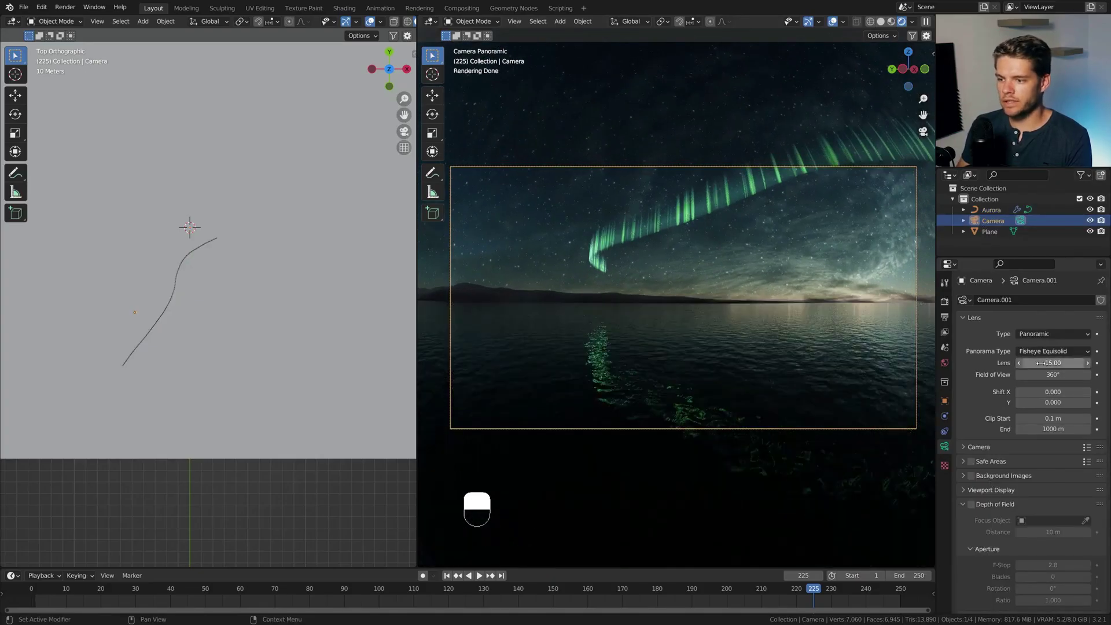
Step: Enter Edit Mode on the curve and select all its points
key(Tab)
key(a)
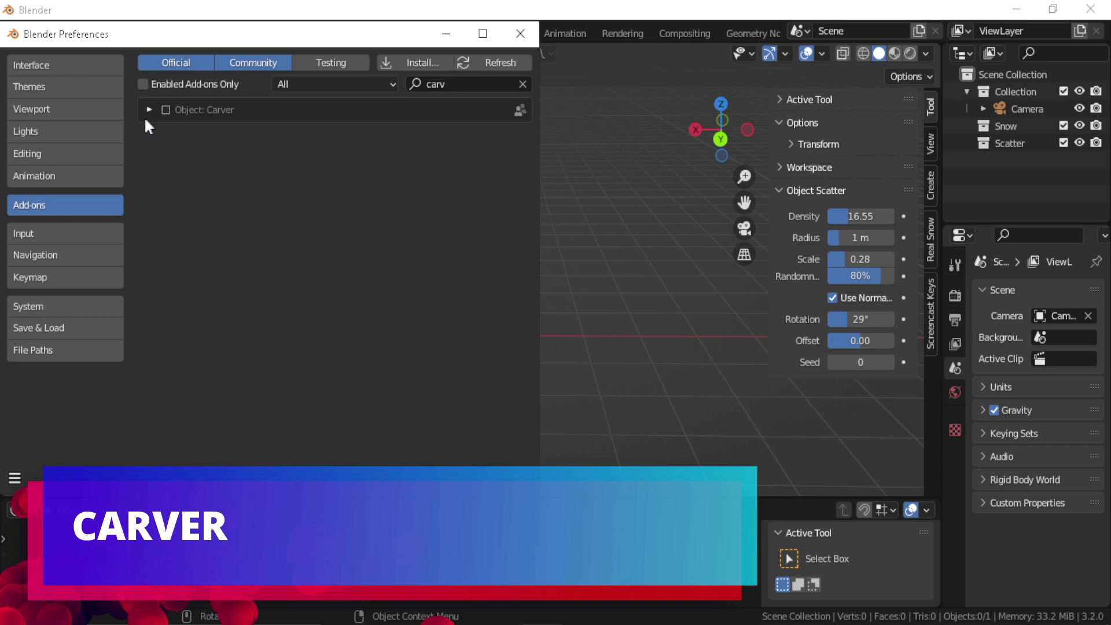
Step: Enable the Carver add-on, expand its details and put Preferences away
click(166, 110)
click(149, 110)
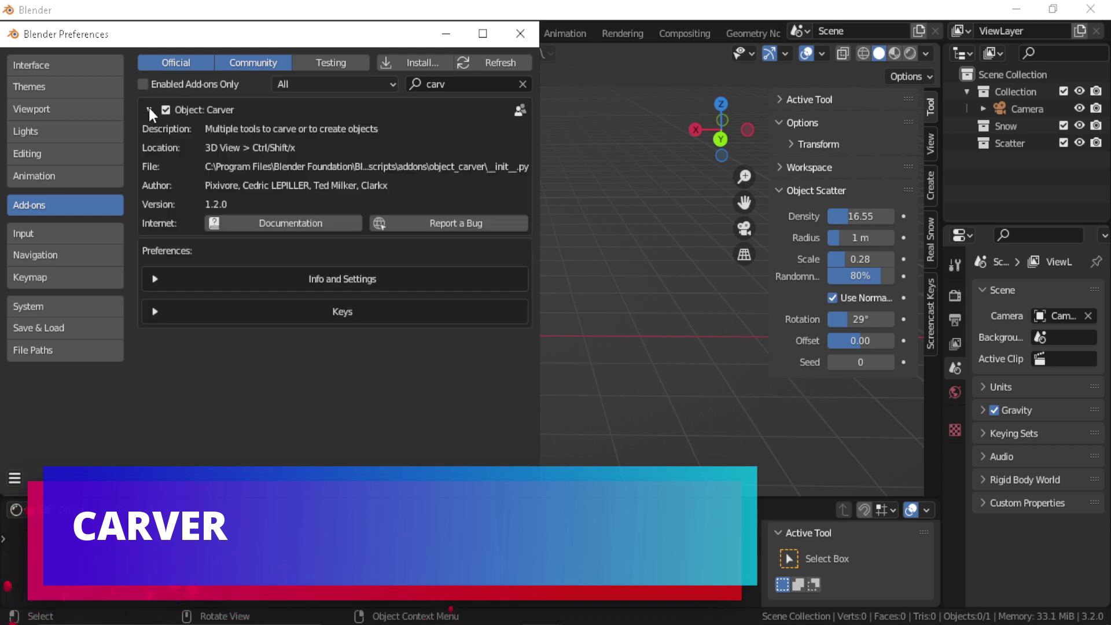
click(446, 34)
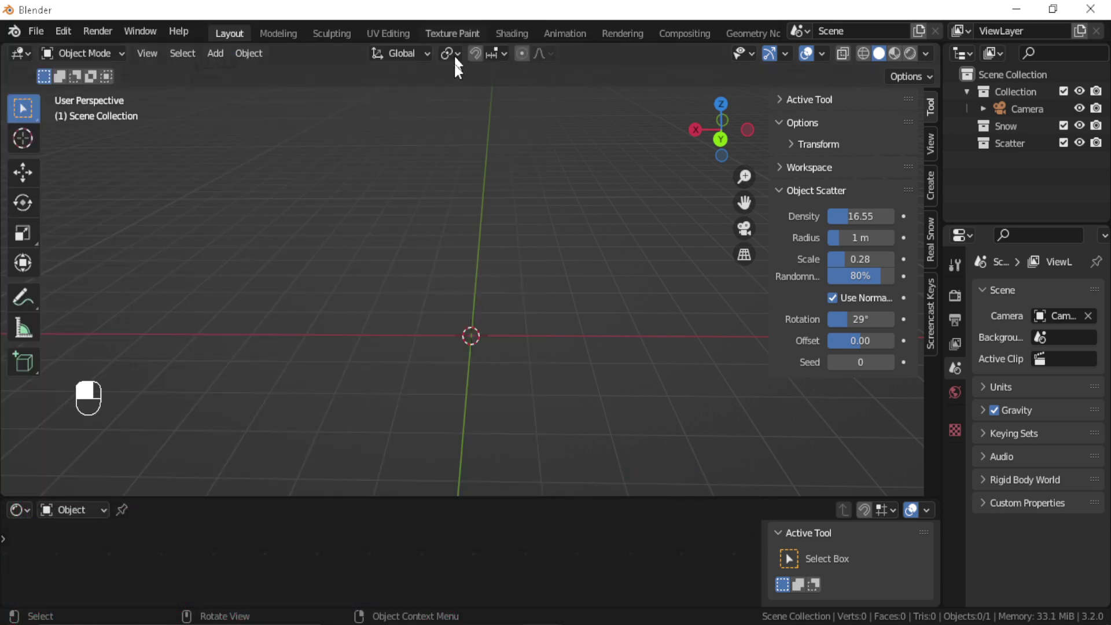
Step: Add a new mesh cube to the scene and orbit to face it
key(shift+a)
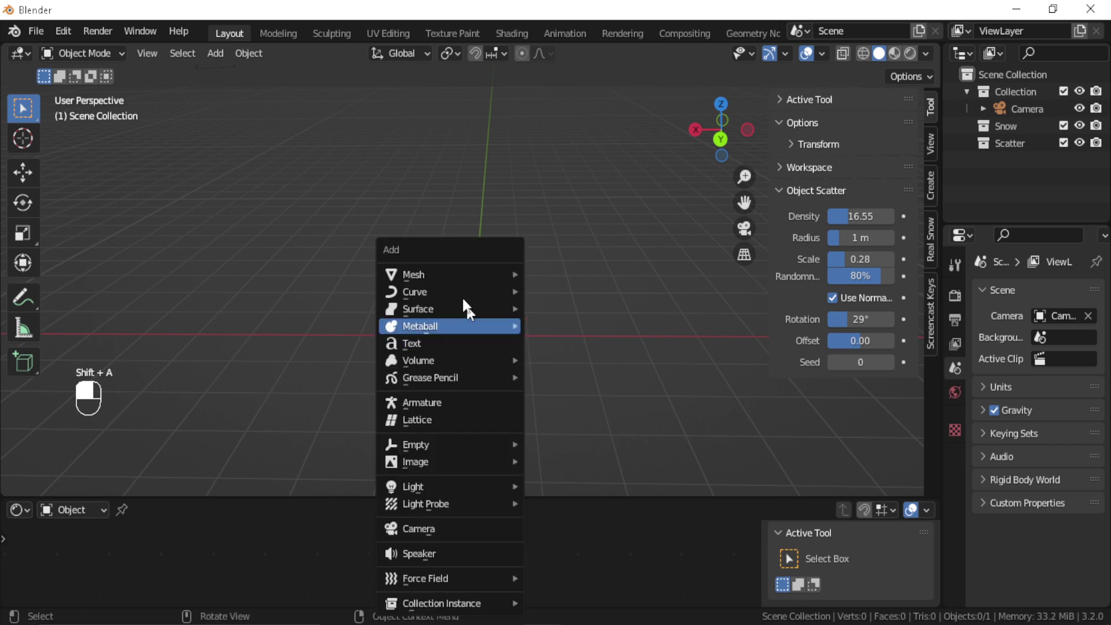
mouse_move(444, 272)
click(596, 292)
mouse_move(515, 367)
middle_down()
mouse_move(505, 377)
mouse_move(505, 346)
mouse_move(491, 348)
mouse_move(512, 359)
middle_up()
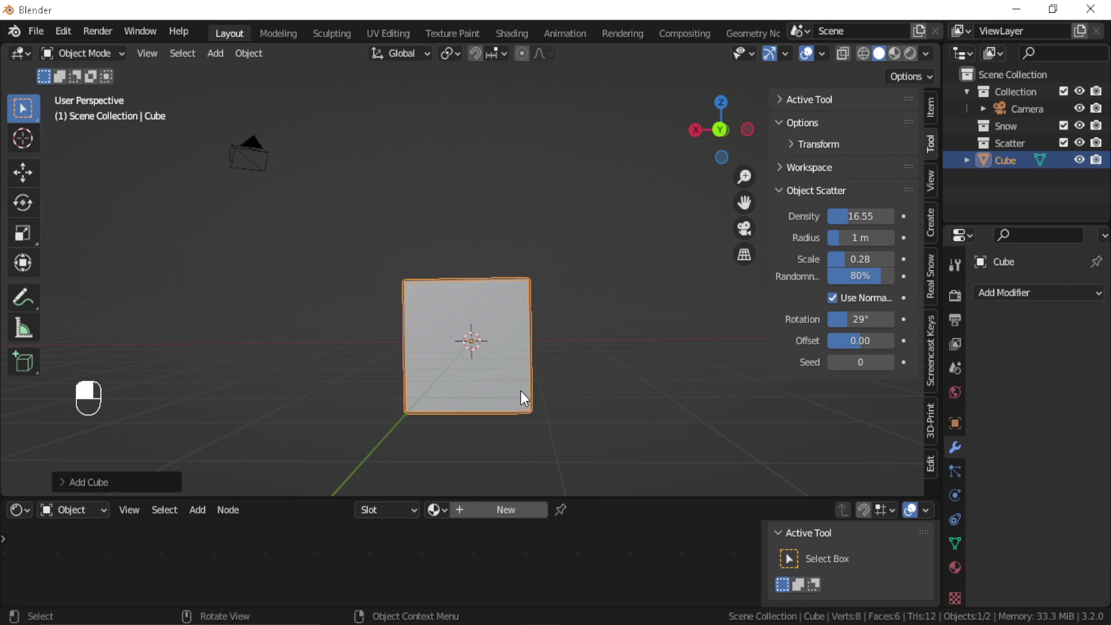
Step: Delete the selection and view the cube straight from the right side
key(ctrl+x)
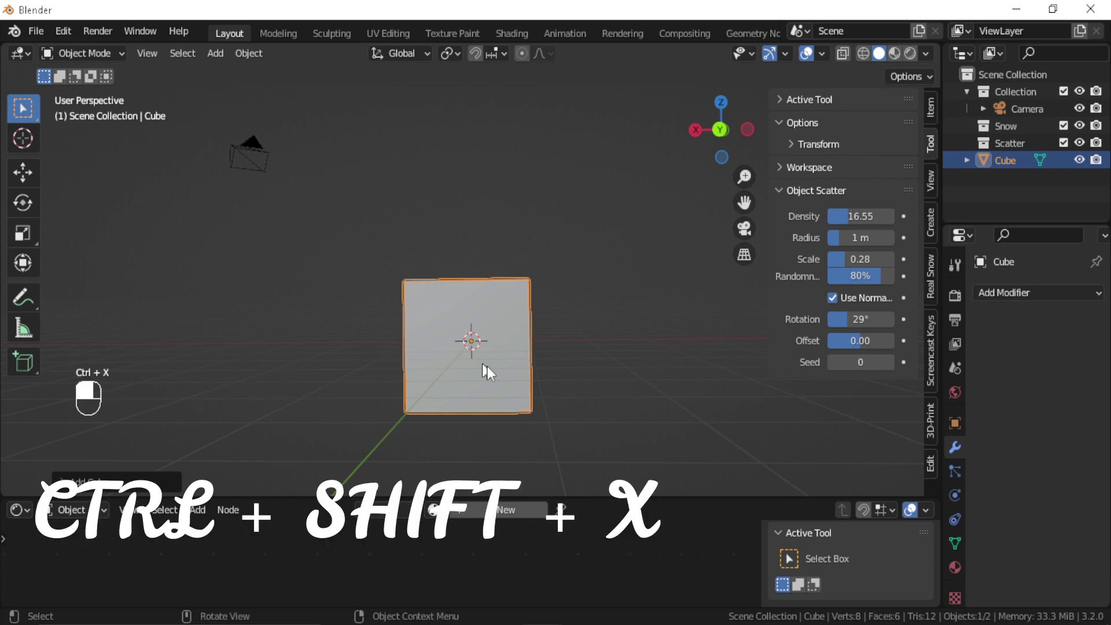
middle_drag(522, 381, 470, 341)
key(Delete)
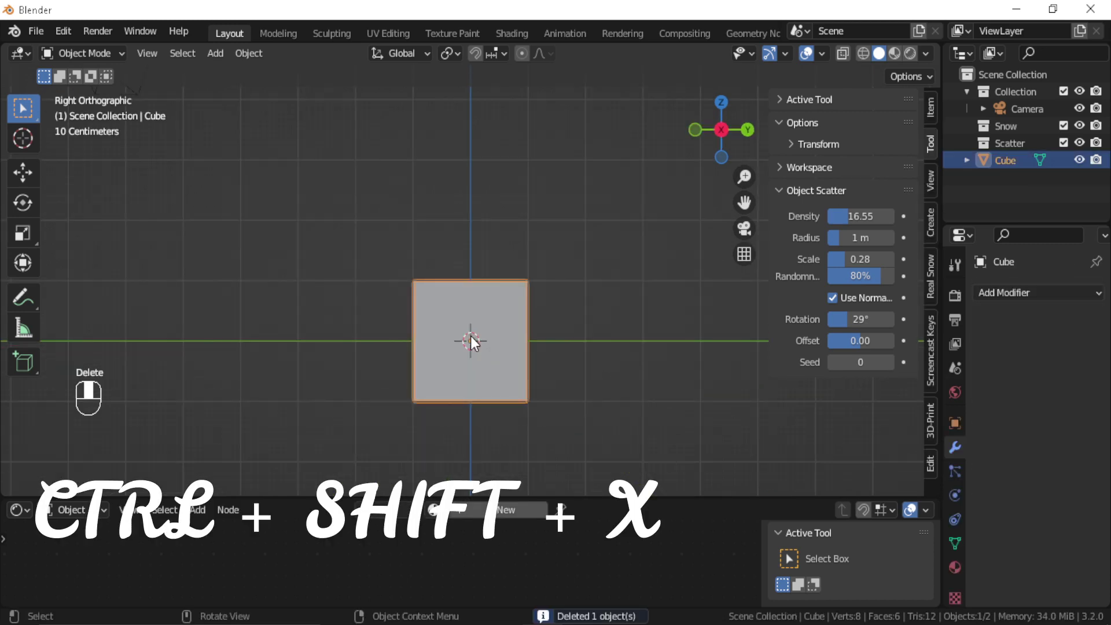
Step: Carve the cube with Carver: a triangular line cut and a round circular notch
key(ctrl+shift+x)
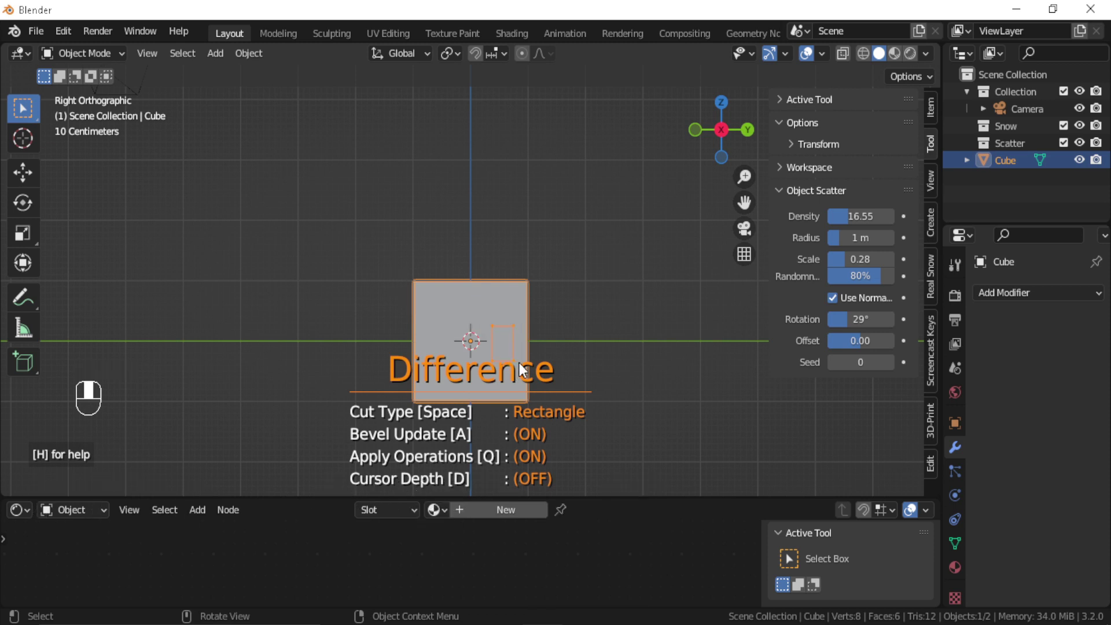
key(space)
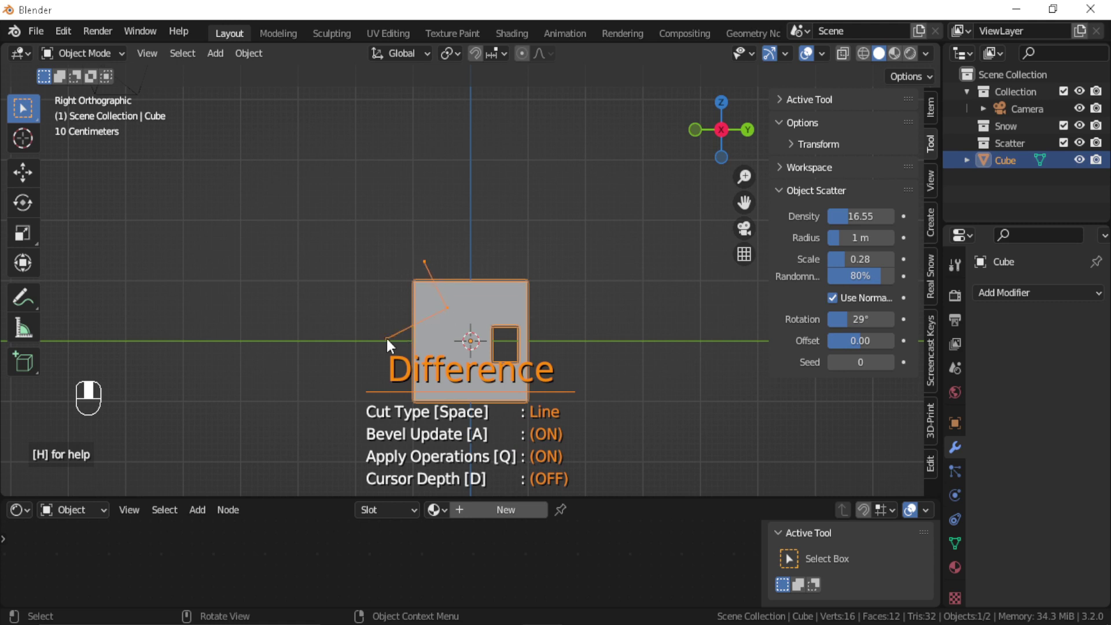
click(381, 317)
key(Return)
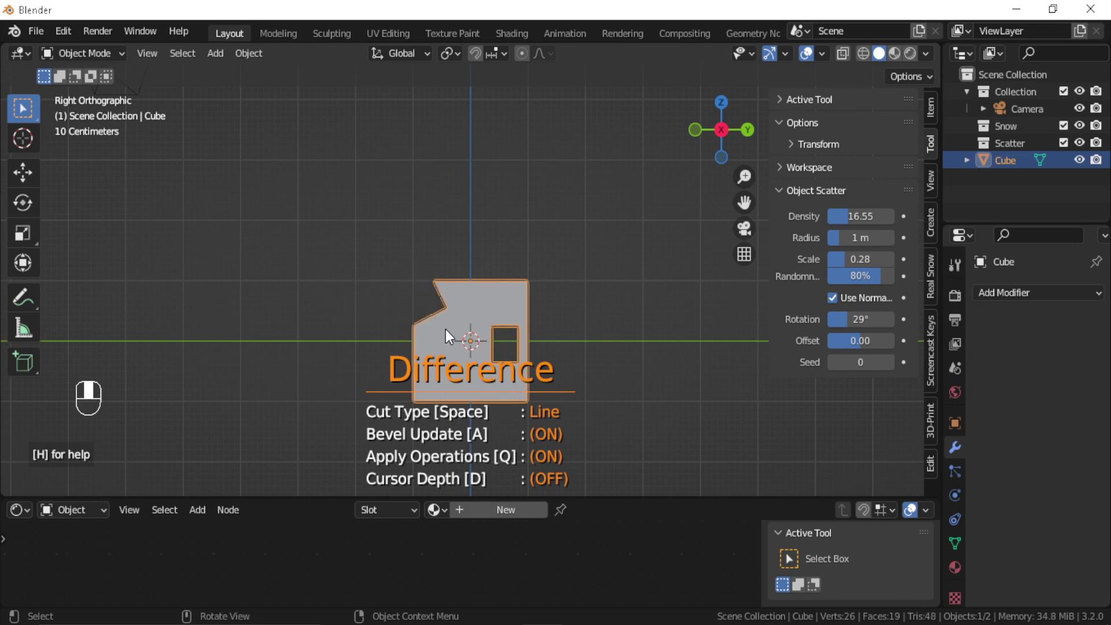
key(space)
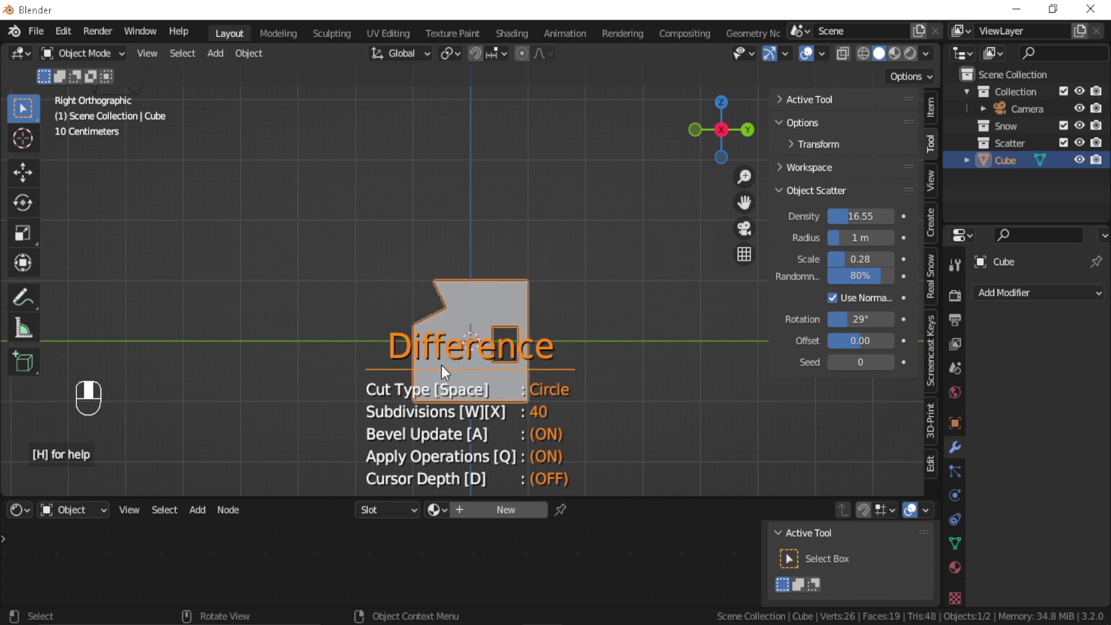
click(469, 321)
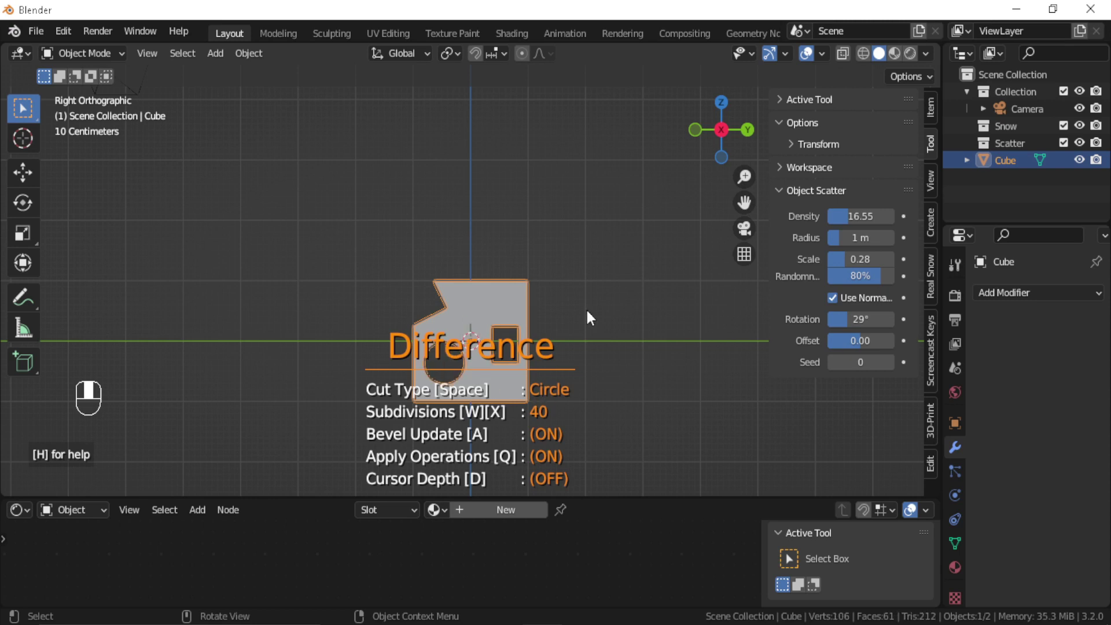
middle_drag(588, 315, 608, 337)
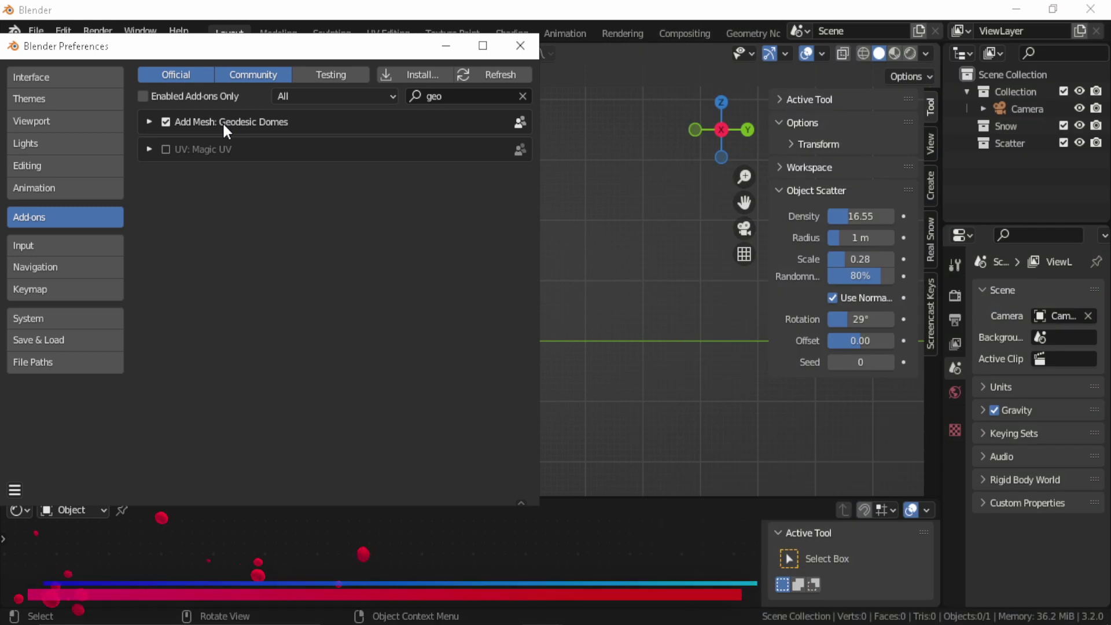
Step: Expand the Geodesic Domes add-on details, close Preferences and orbit to a perspective view
click(149, 122)
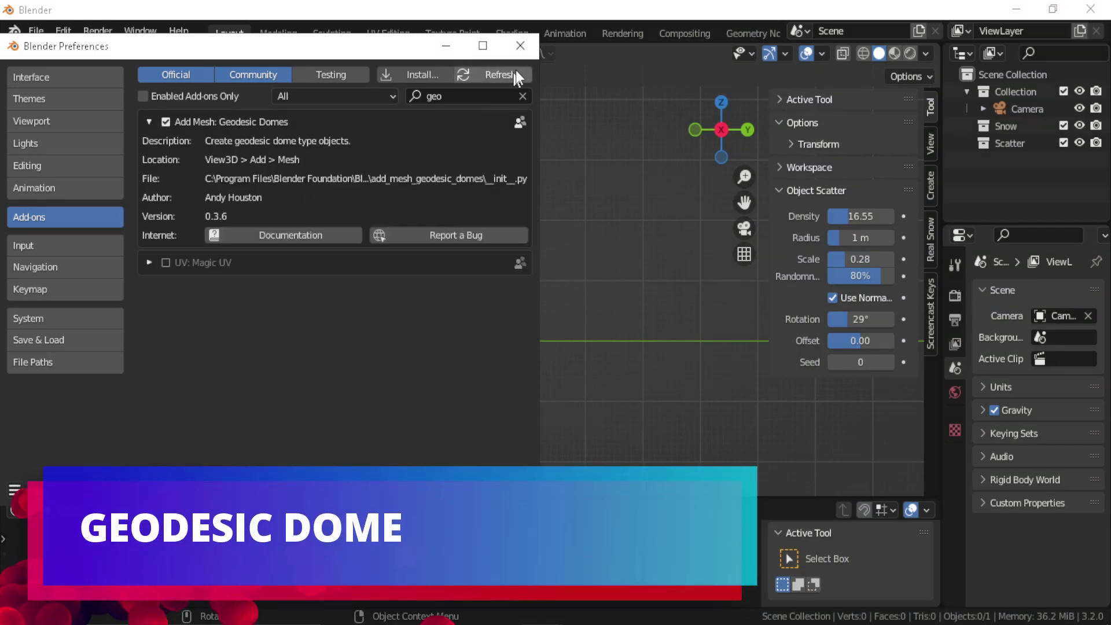
click(530, 48)
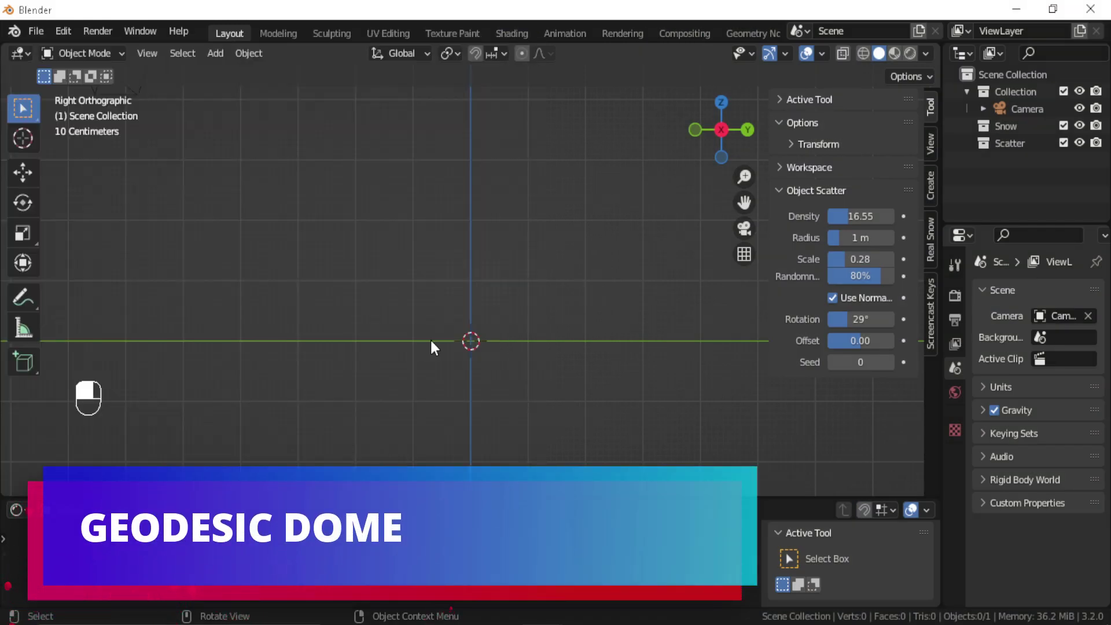
middle_drag(431, 347, 453, 349)
Step: Add a Geodesic Dome mesh, keeping Geodesic as the object type
key(shift+a)
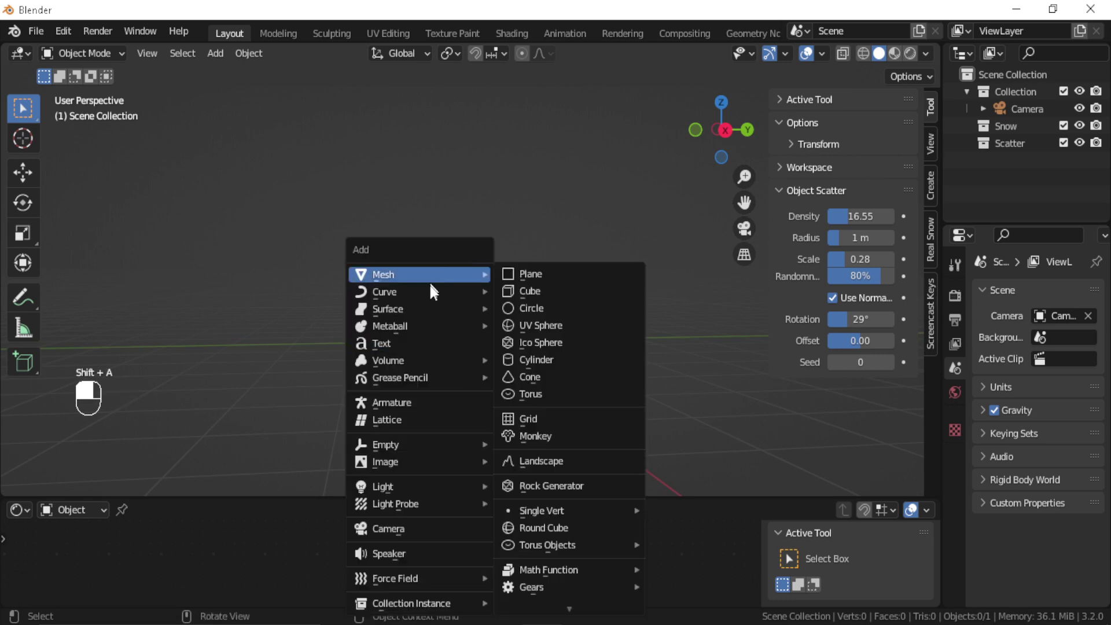
mouse_move(457, 275)
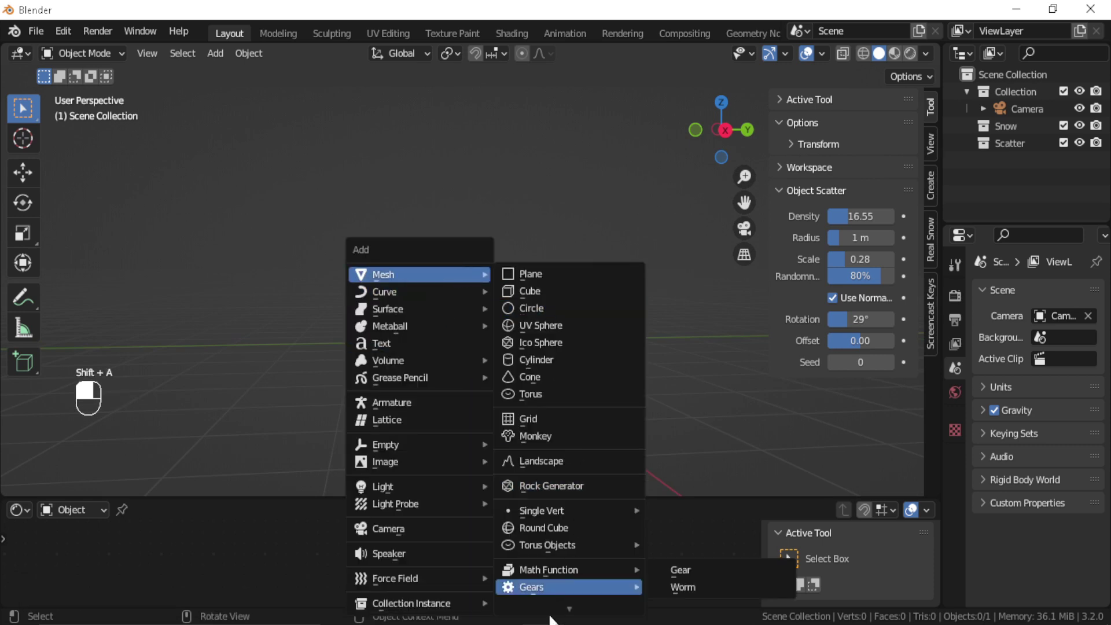
scroll(564, 606, down, 5)
click(553, 601)
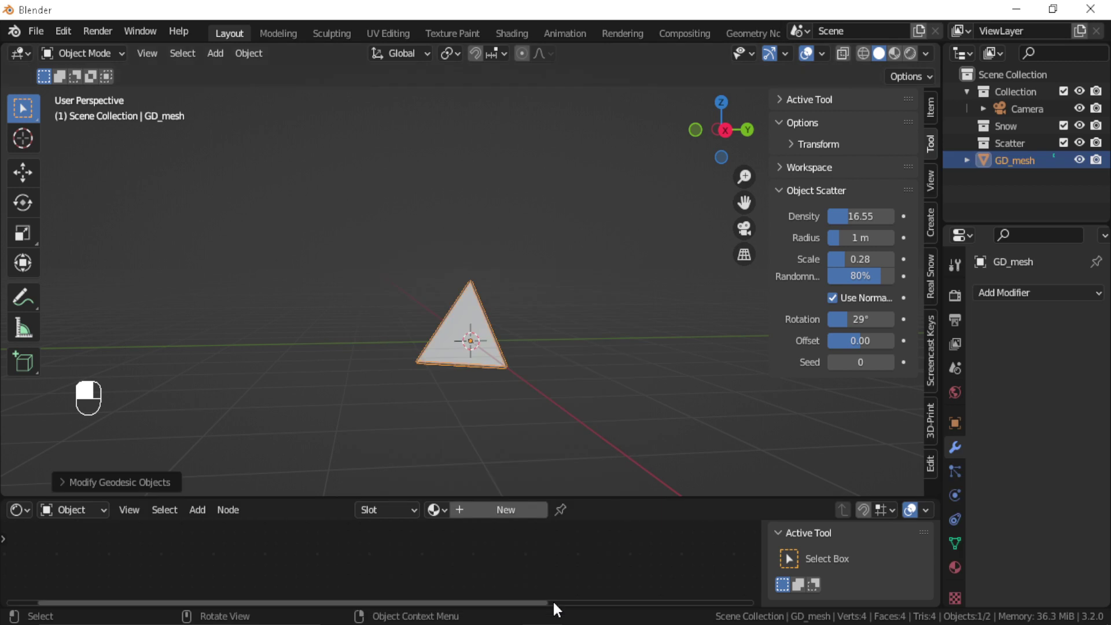
click(87, 481)
click(159, 167)
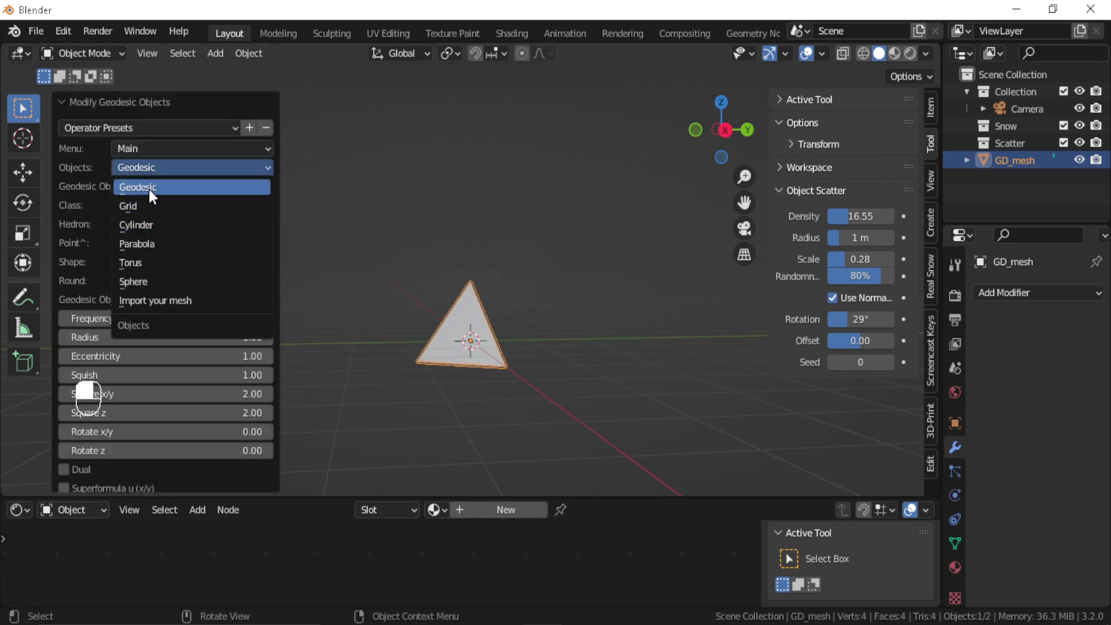
click(153, 188)
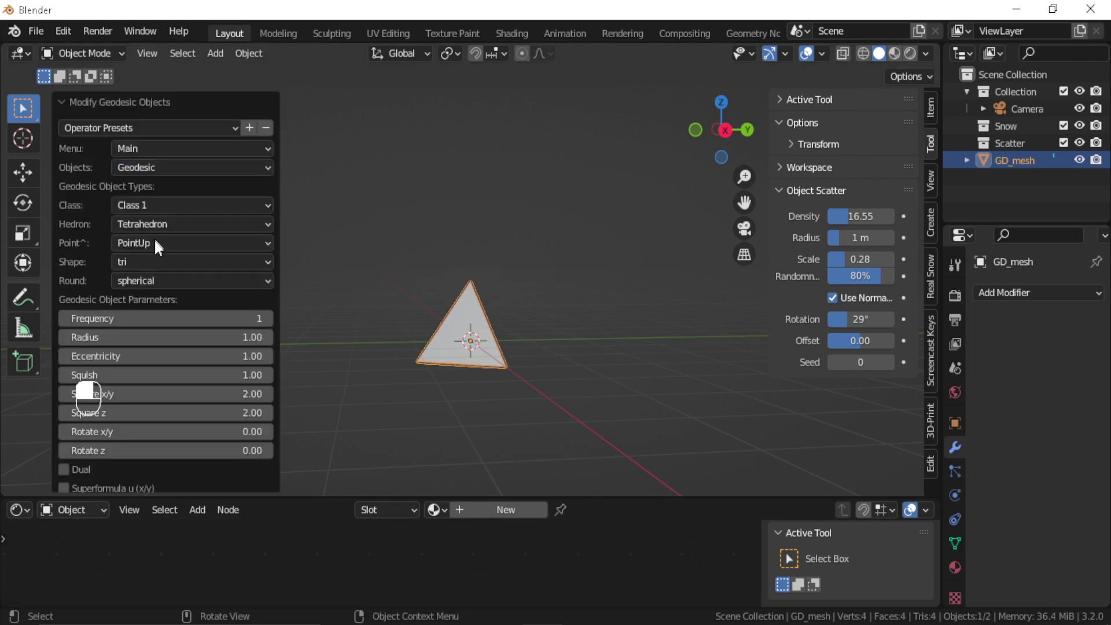
Step: Raise the geodesic dome's frequency step by step up to 7
click(268, 318)
click(267, 319)
click(268, 318)
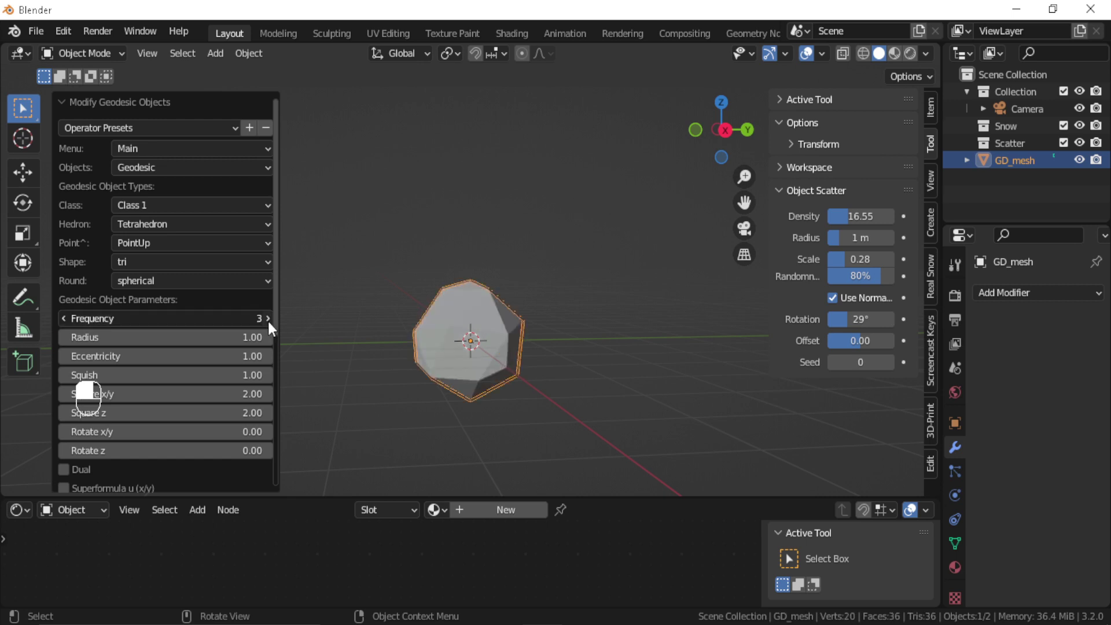
click(268, 318)
click(268, 318)
click(268, 318)
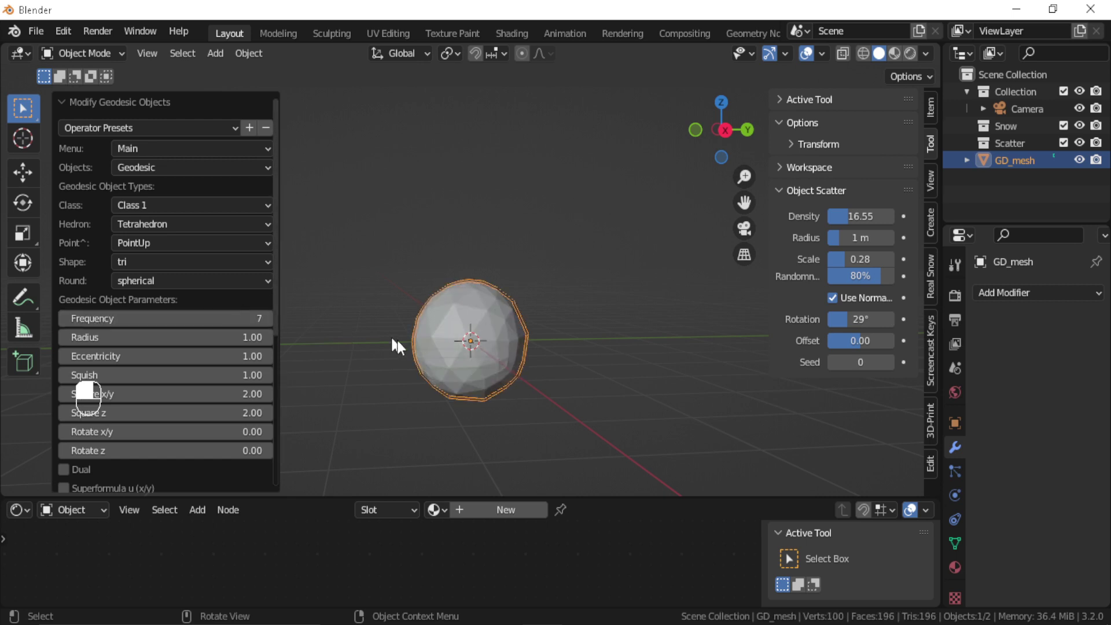
scroll(399, 352, up, 3)
middle_drag(399, 360, 439, 372)
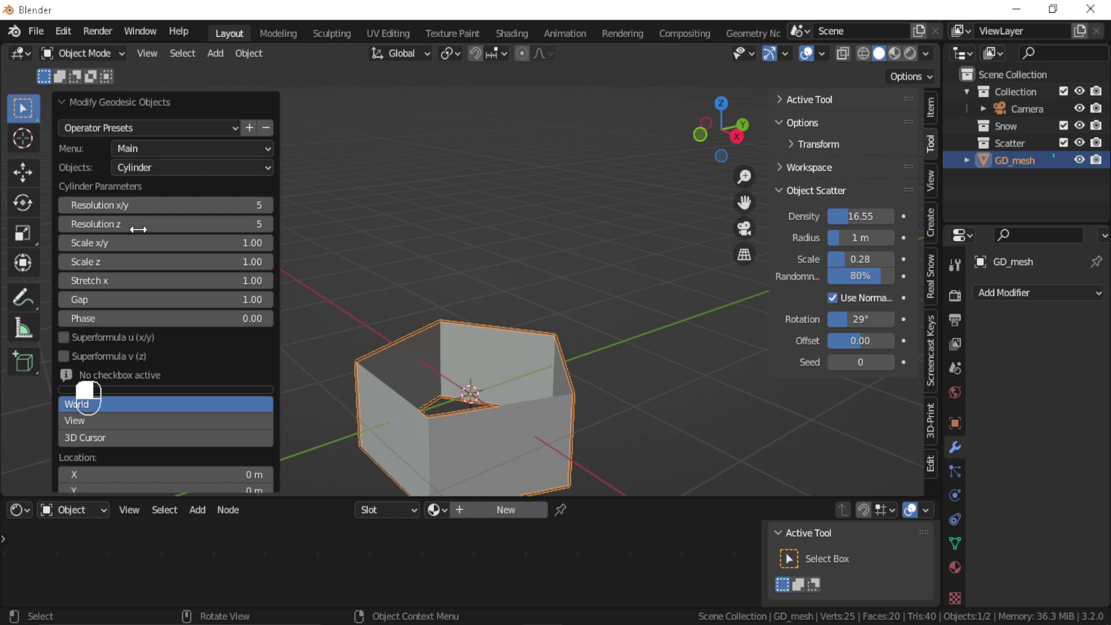
Step: Change the geodesic object to the Sphere type with hex faces
click(148, 165)
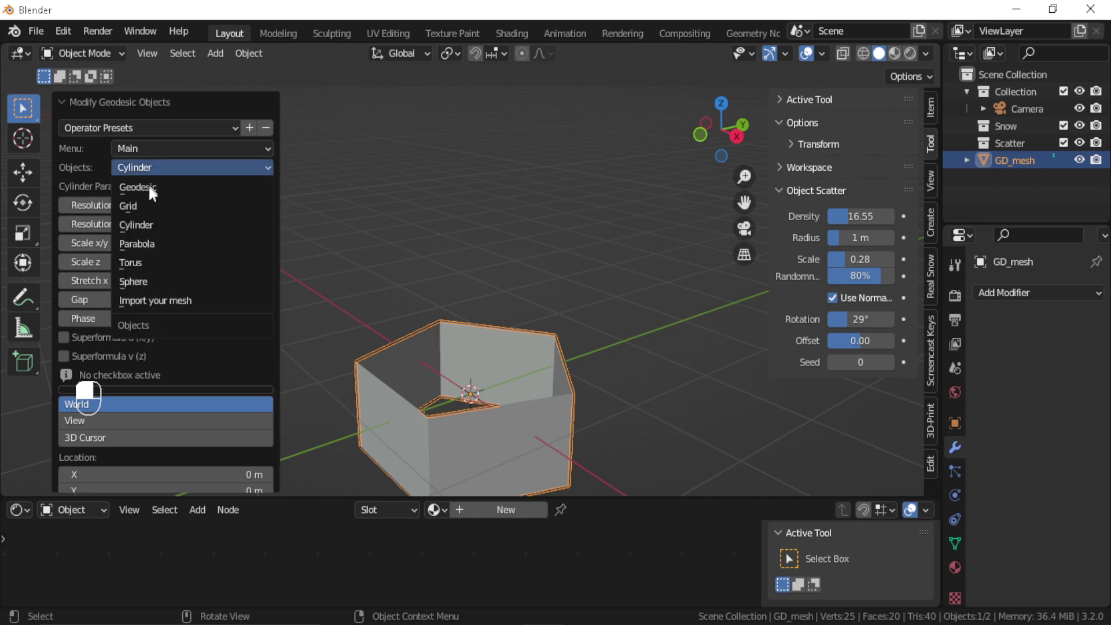
click(137, 280)
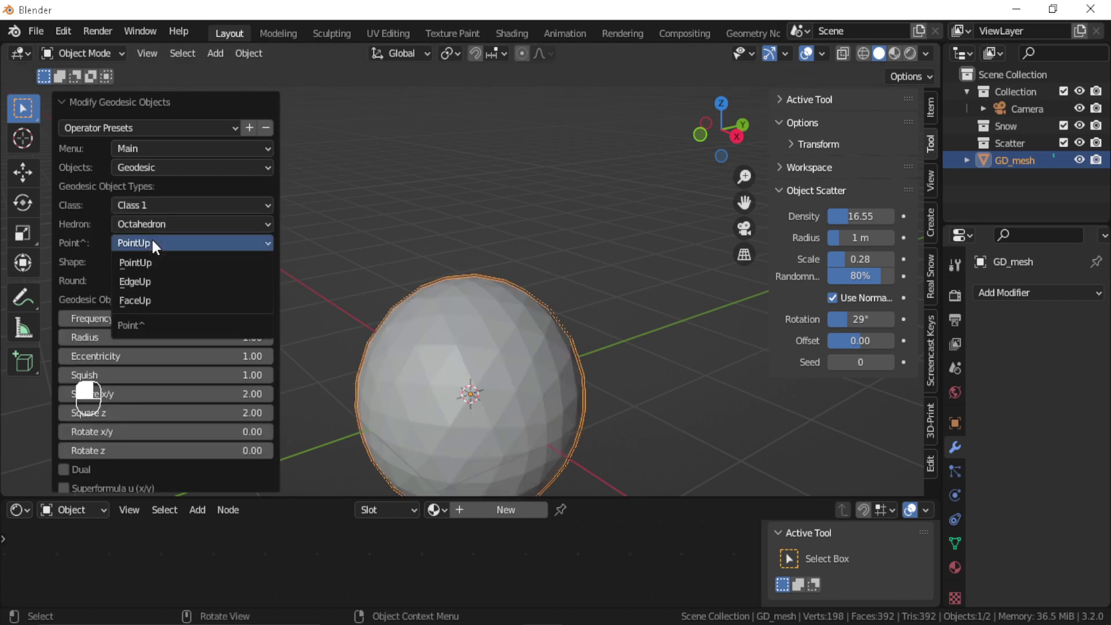
click(151, 238)
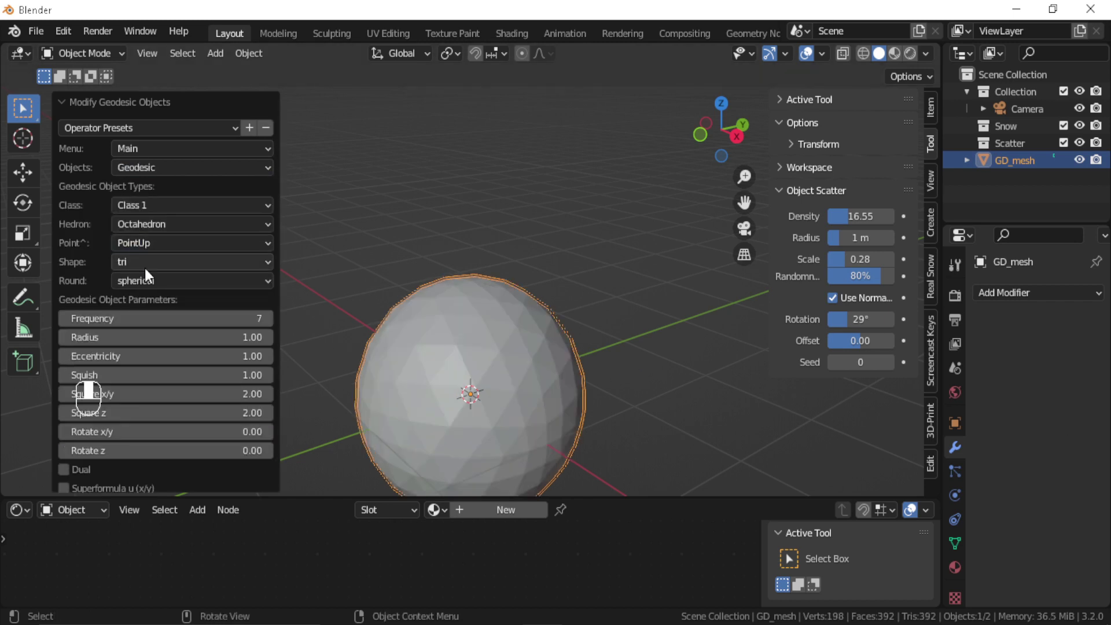
click(145, 263)
click(145, 300)
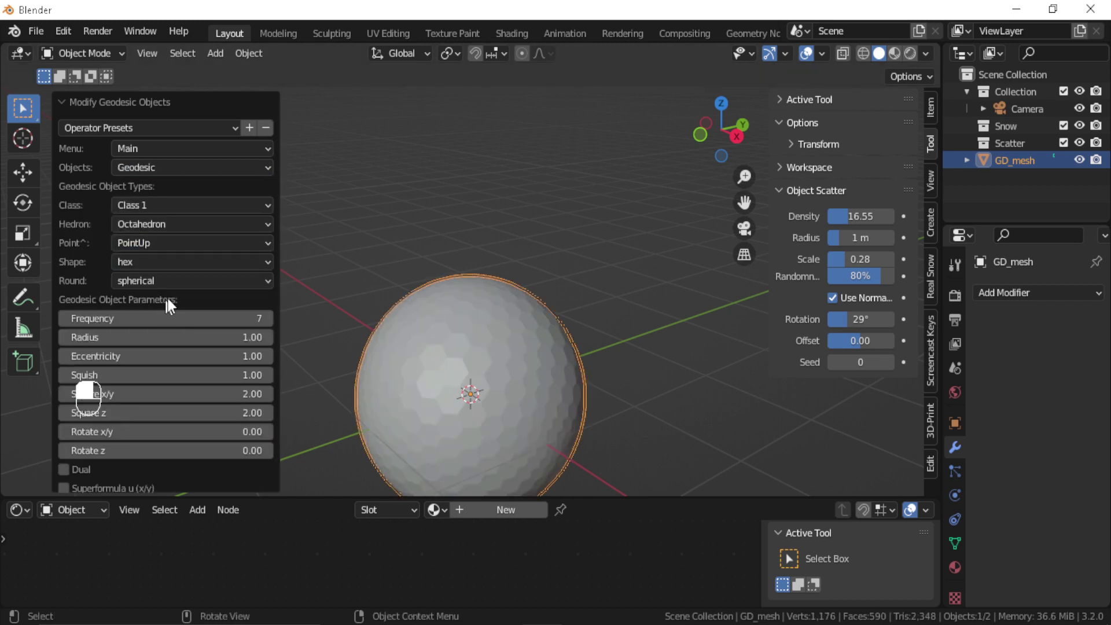
click(148, 258)
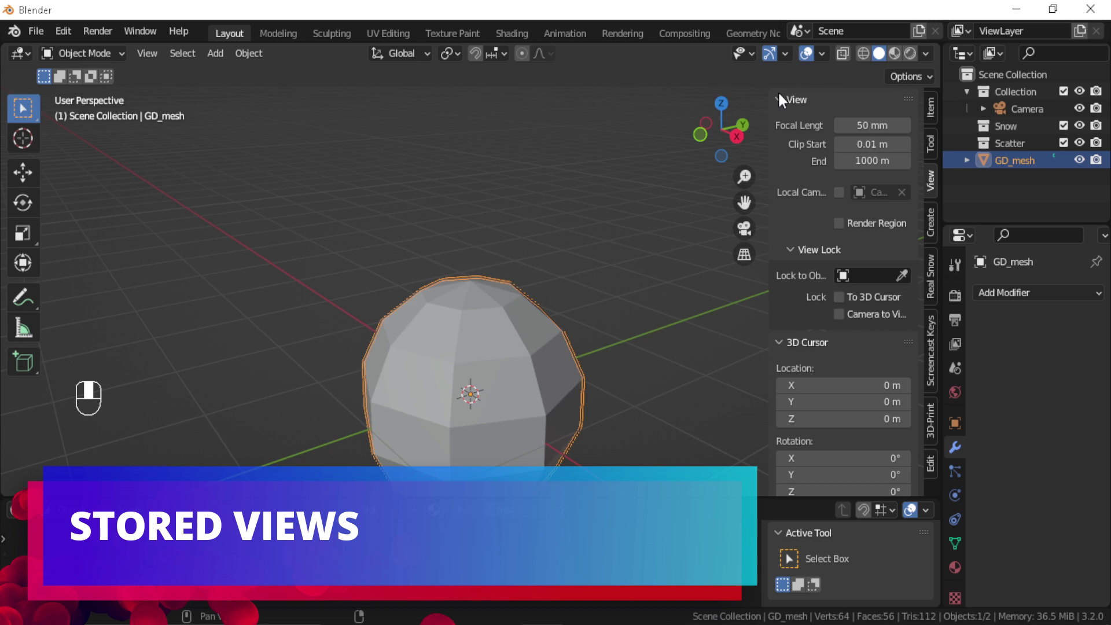
Step: Initialize Stored Views and save three camera angles as VIEW, VIEW.001 and VIEW.002
click(779, 94)
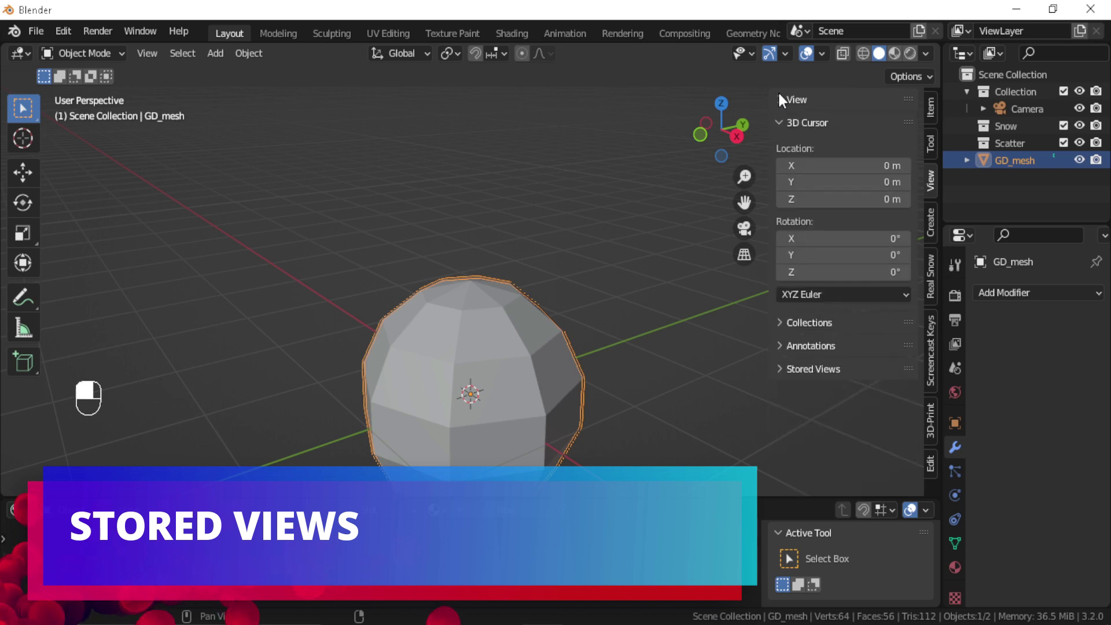
click(801, 369)
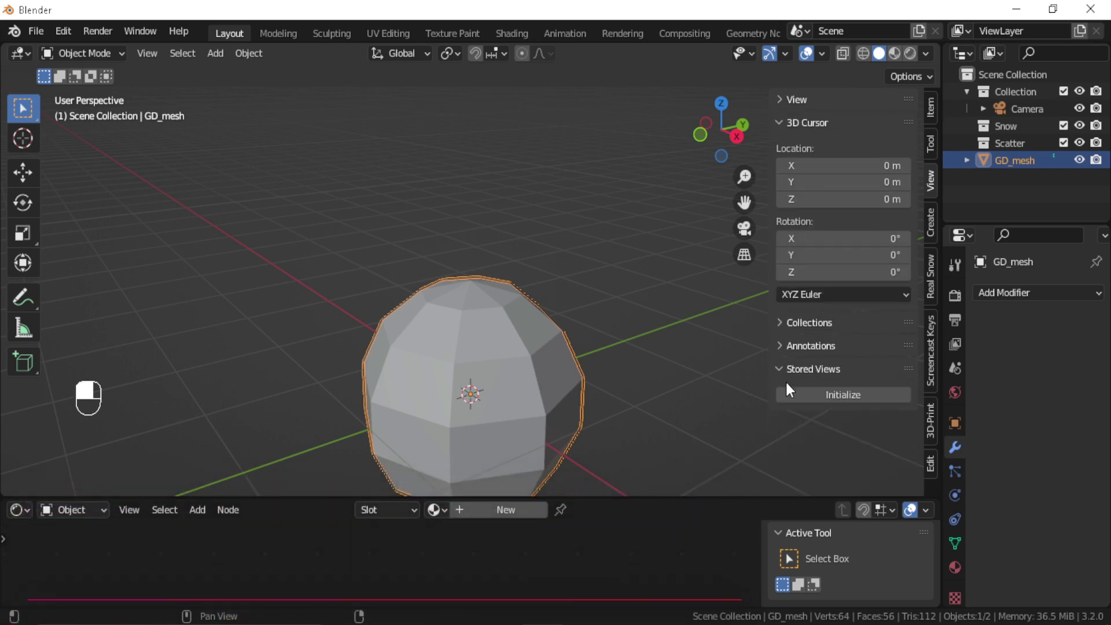
click(801, 393)
scroll(560, 352, down, 3)
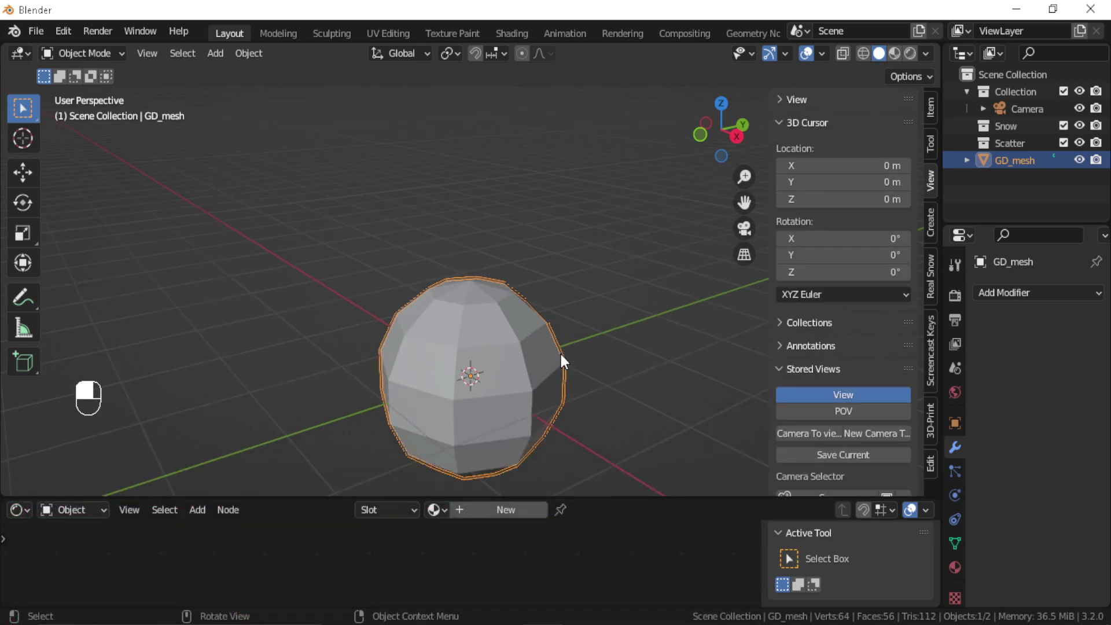
scroll(815, 415, down, 1)
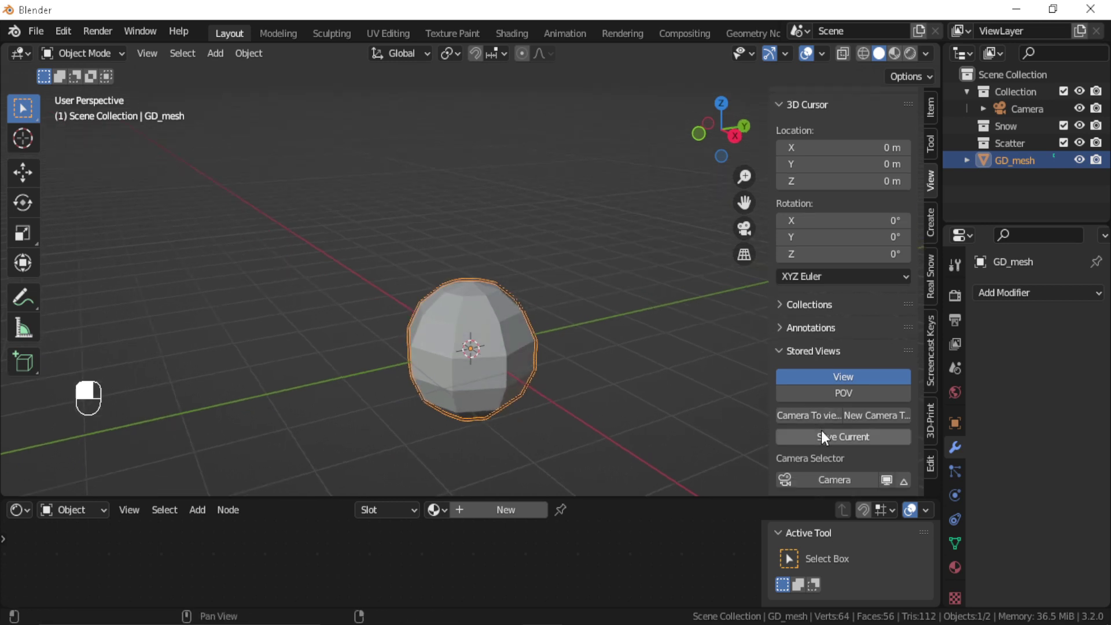
click(840, 440)
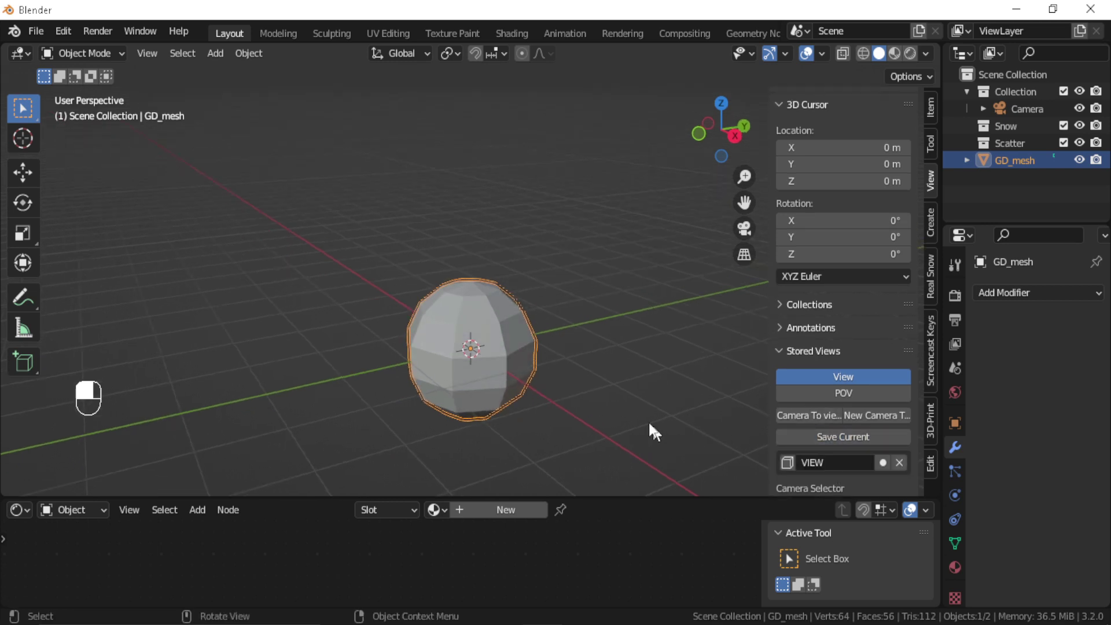
middle_drag(564, 377, 382, 376)
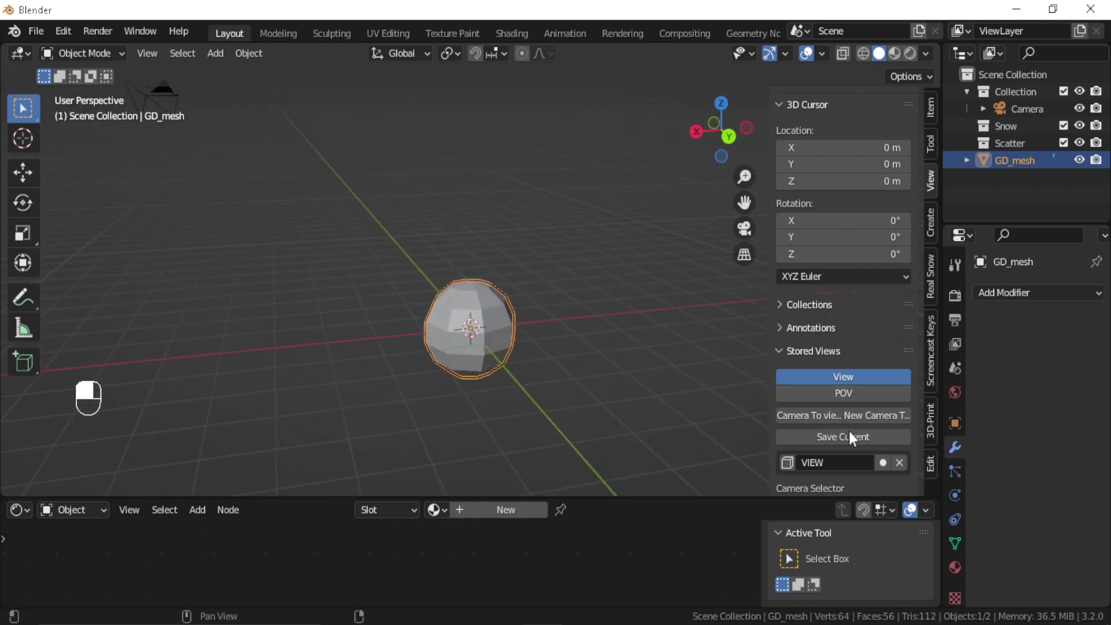
click(829, 438)
click(828, 438)
Step: Restore VIEW, VIEW.001 and VIEW.002 in turn, then enable the Discombobulator add-on
scroll(805, 417, down, 3)
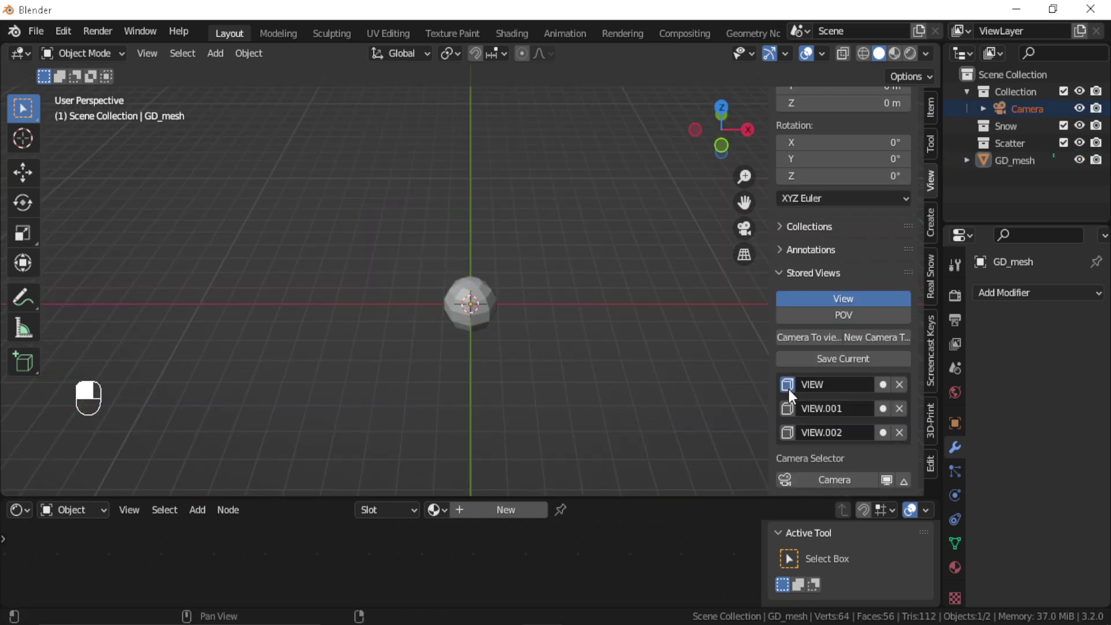
click(787, 386)
click(789, 402)
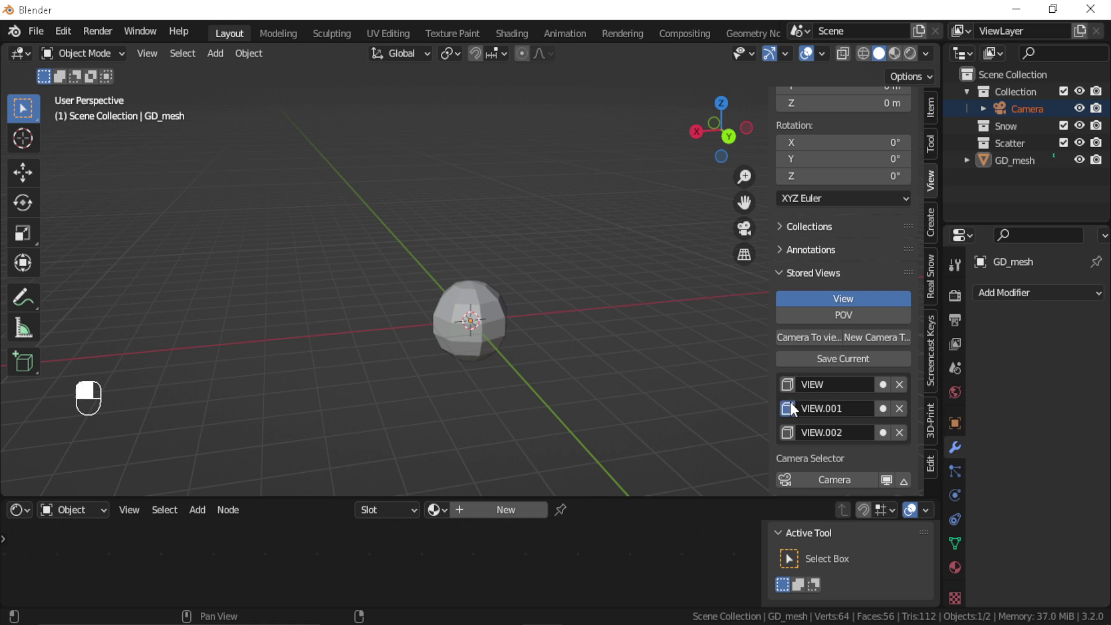
click(787, 433)
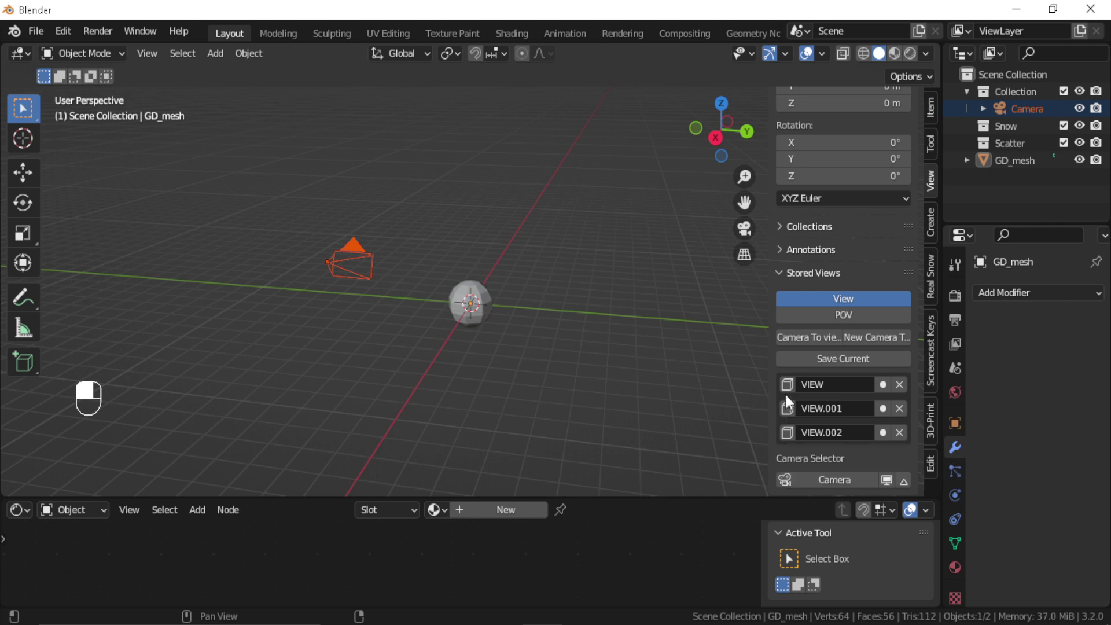
click(787, 384)
click(789, 404)
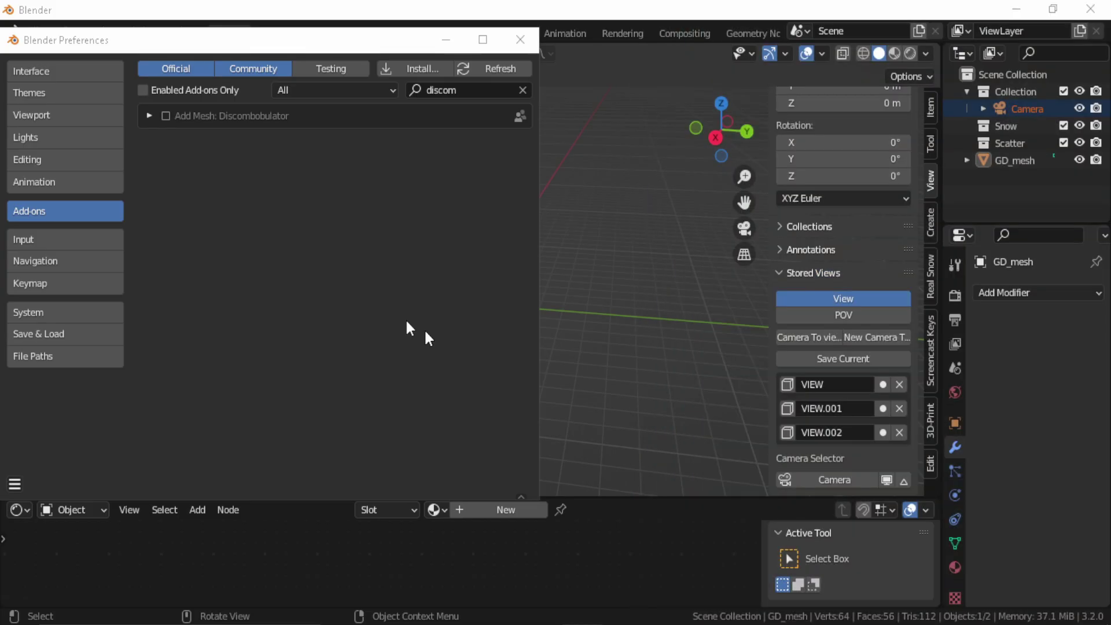
click(166, 116)
click(148, 115)
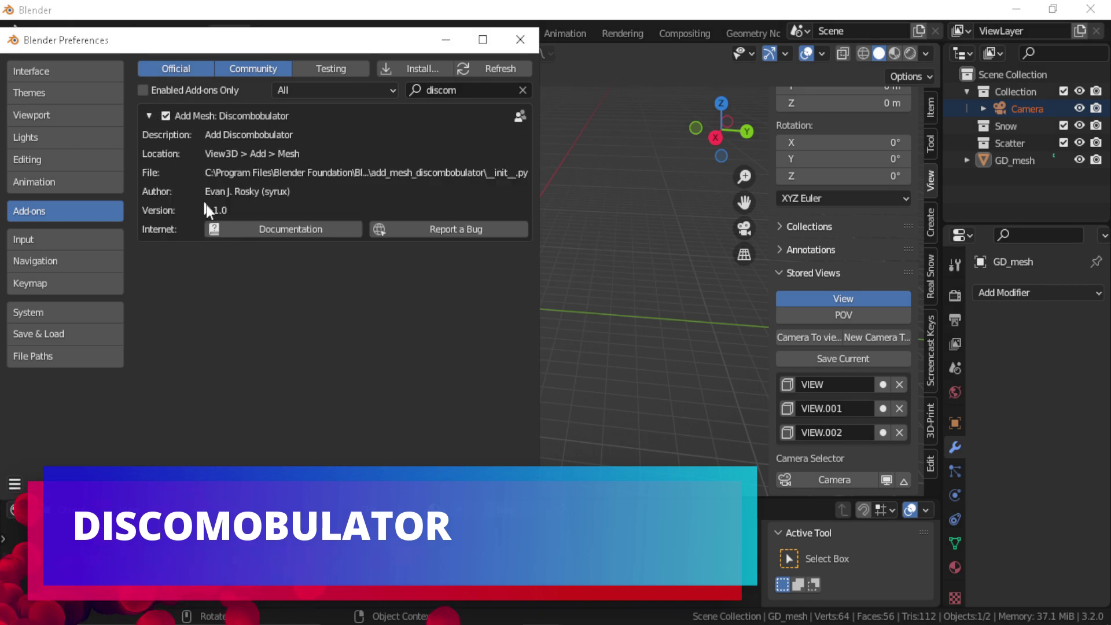
Step: Close Preferences and generate a Discombobulator mesh from the Shift+A Mesh menu
click(520, 39)
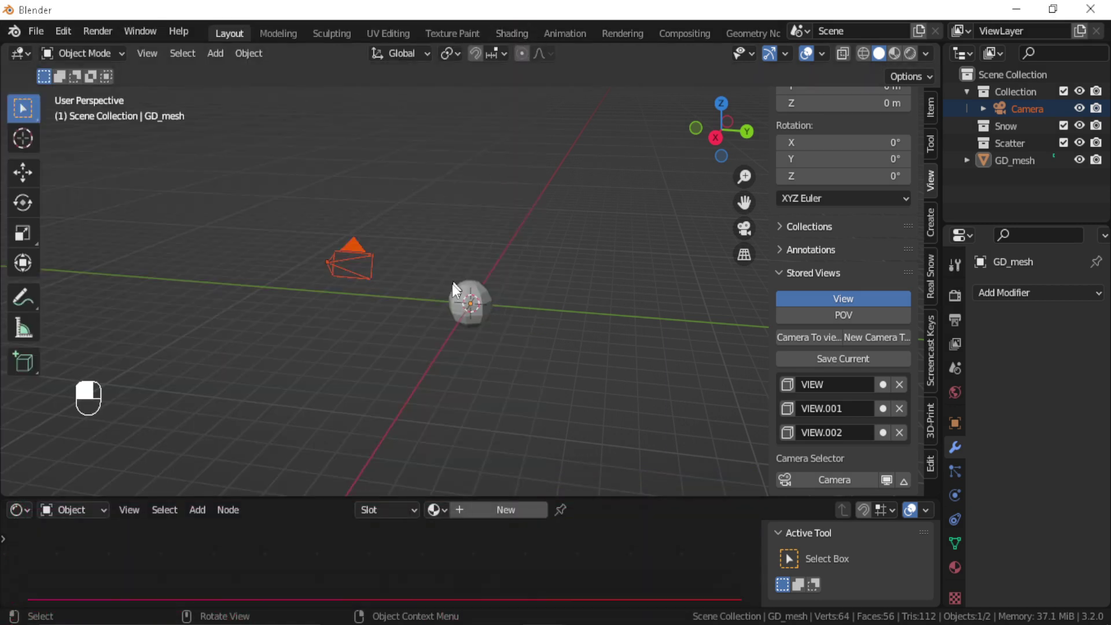
scroll(490, 306, up, 4)
click(473, 331)
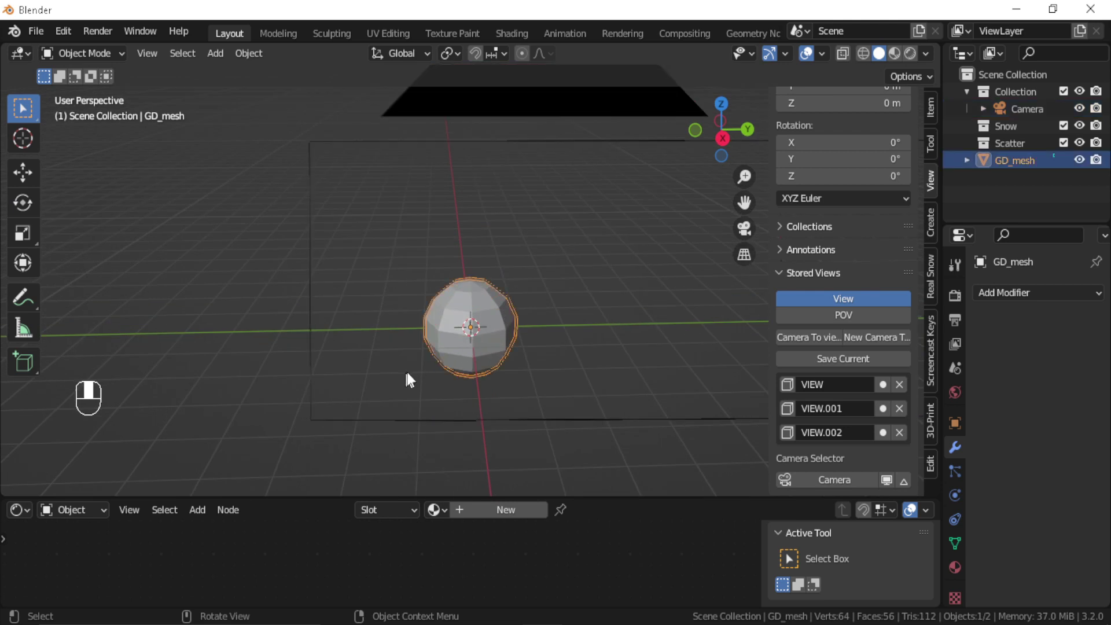
middle_drag(470, 368, 513, 375)
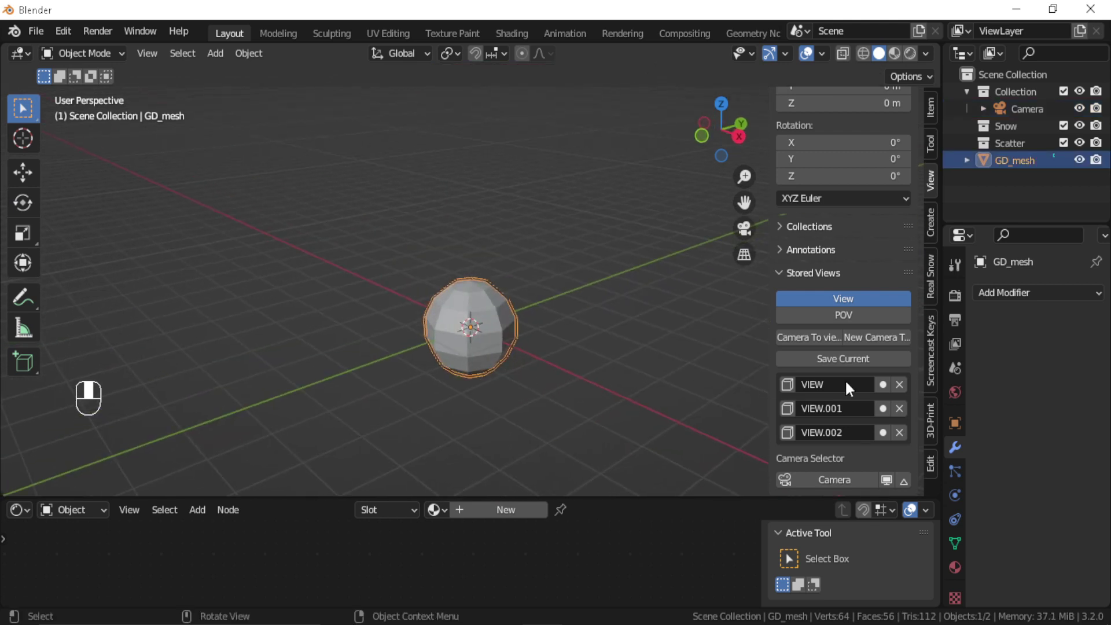
click(781, 271)
key(shift+a)
mouse_move(454, 274)
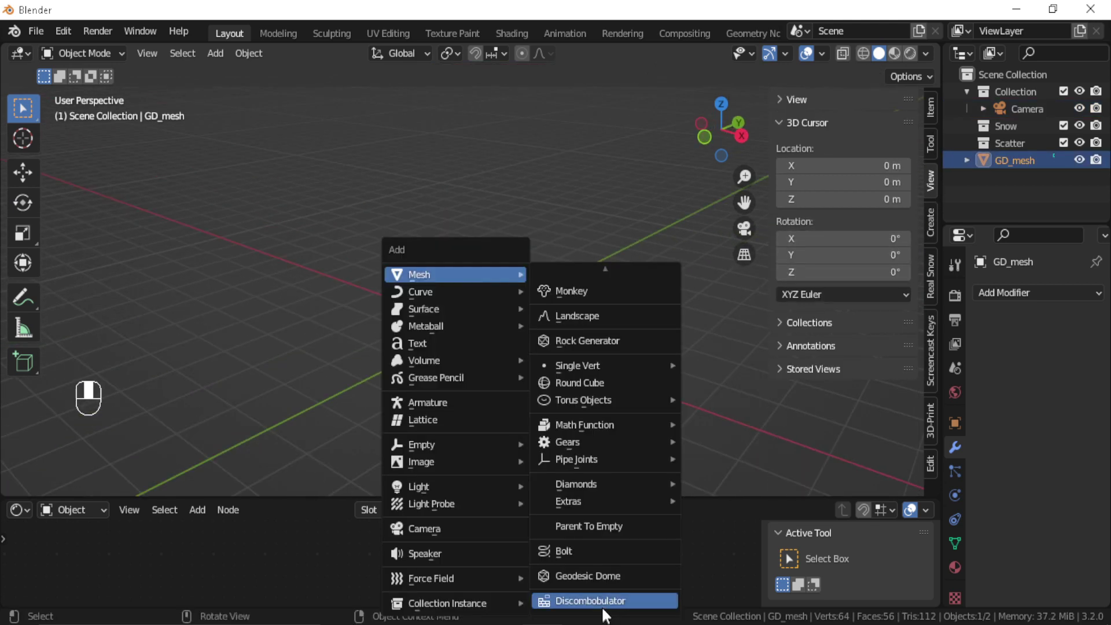
click(590, 601)
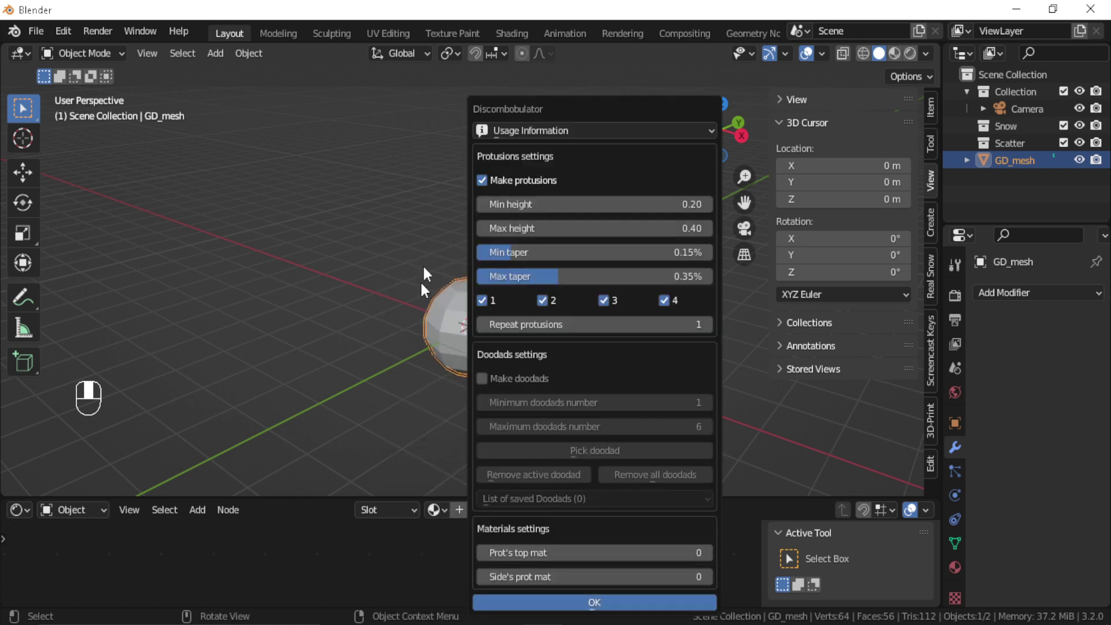
drag(561, 103, 825, 103)
click(860, 602)
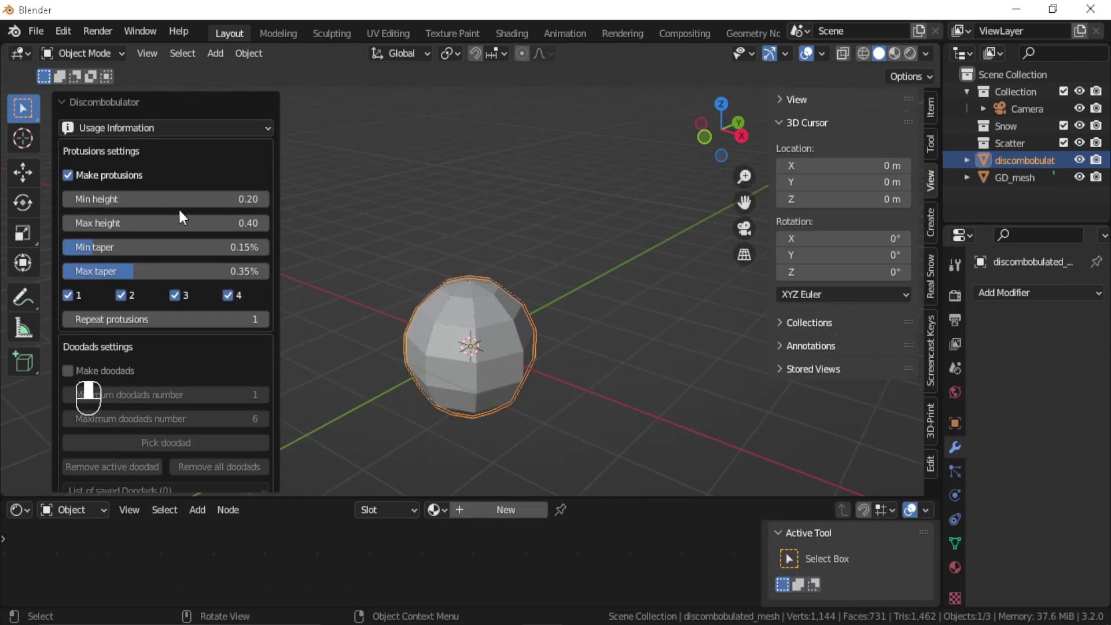
Step: Raise protrusion heights to max 3.22, set tapers 0.20–0.43, and enable doodads with minimum 2
drag(181, 200, 141, 213)
drag(214, 223, 214, 220)
drag(119, 247, 174, 285)
scroll(158, 319, down, 1)
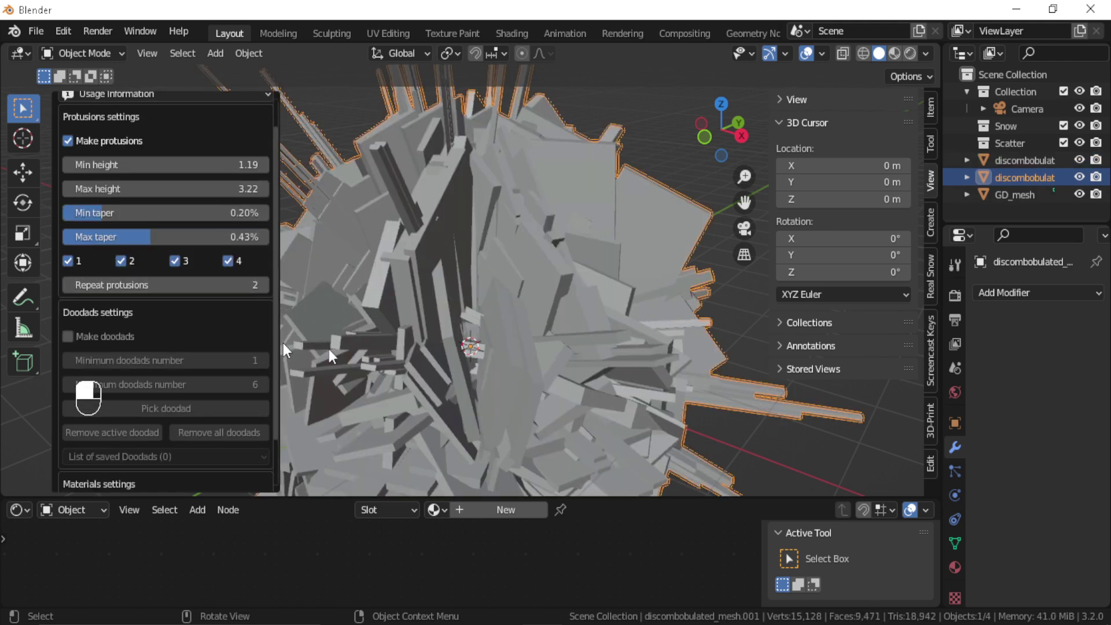
mouse_move(494, 304)
middle_down()
mouse_move(446, 216)
mouse_move(424, 279)
mouse_move(478, 307)
mouse_move(503, 305)
middle_up()
scroll(87, 336, down, 2)
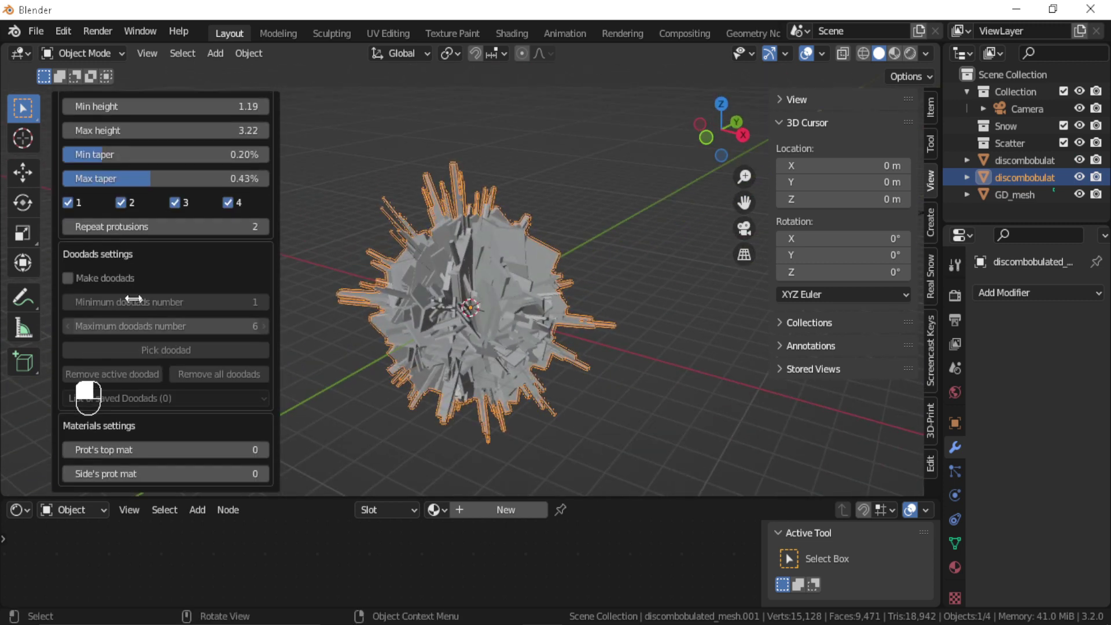
click(69, 278)
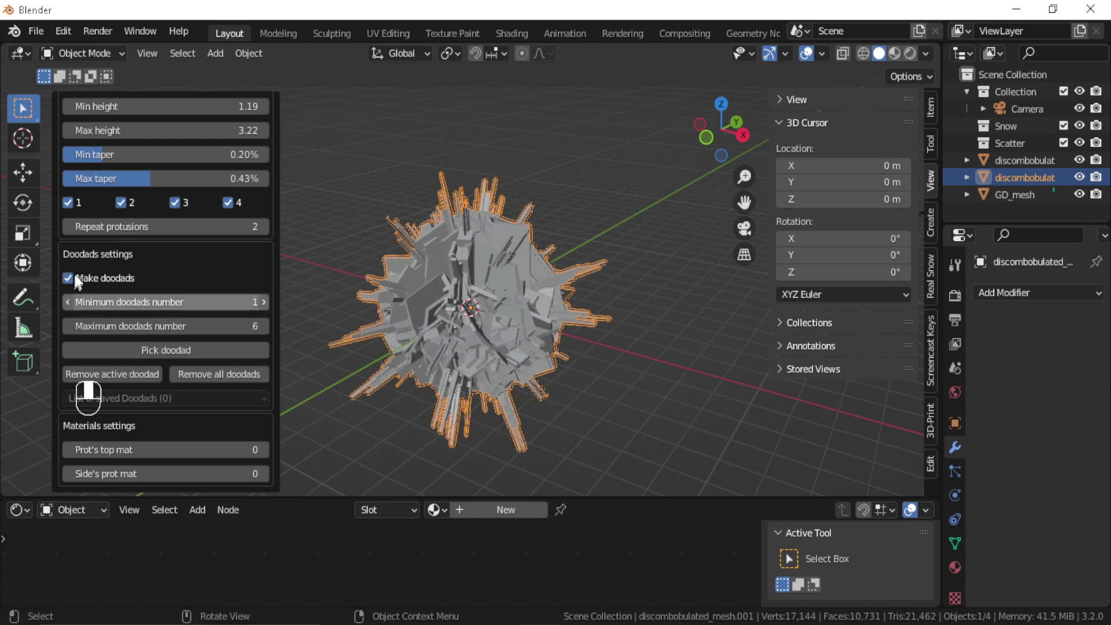
click(263, 302)
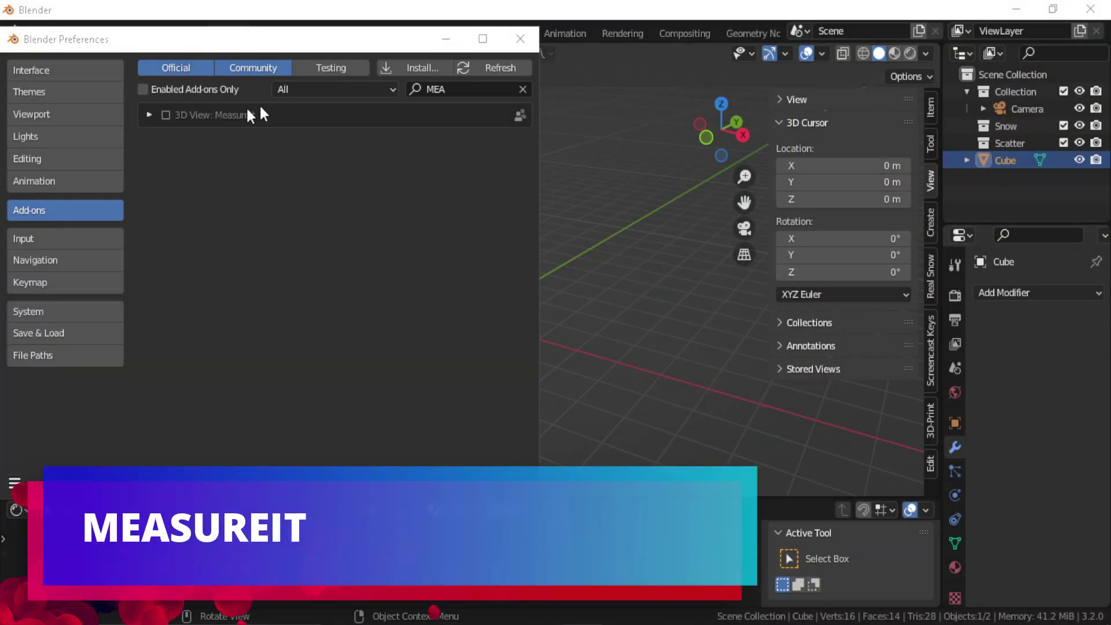
Step: Tick 3D View: MeasureIt, view its details, and close Preferences
click(166, 115)
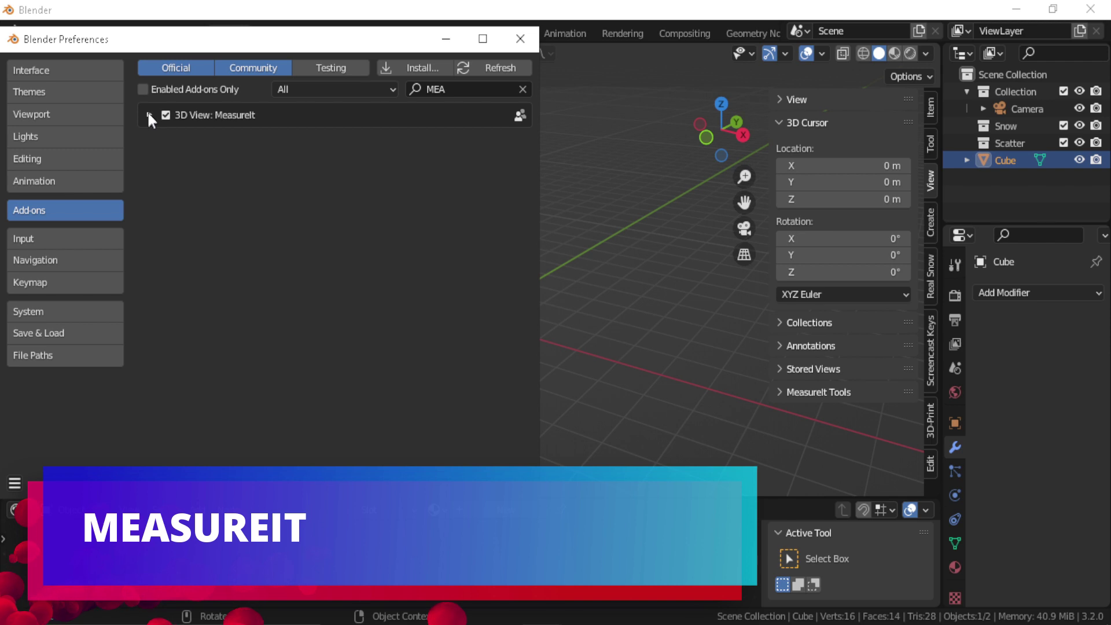
click(148, 114)
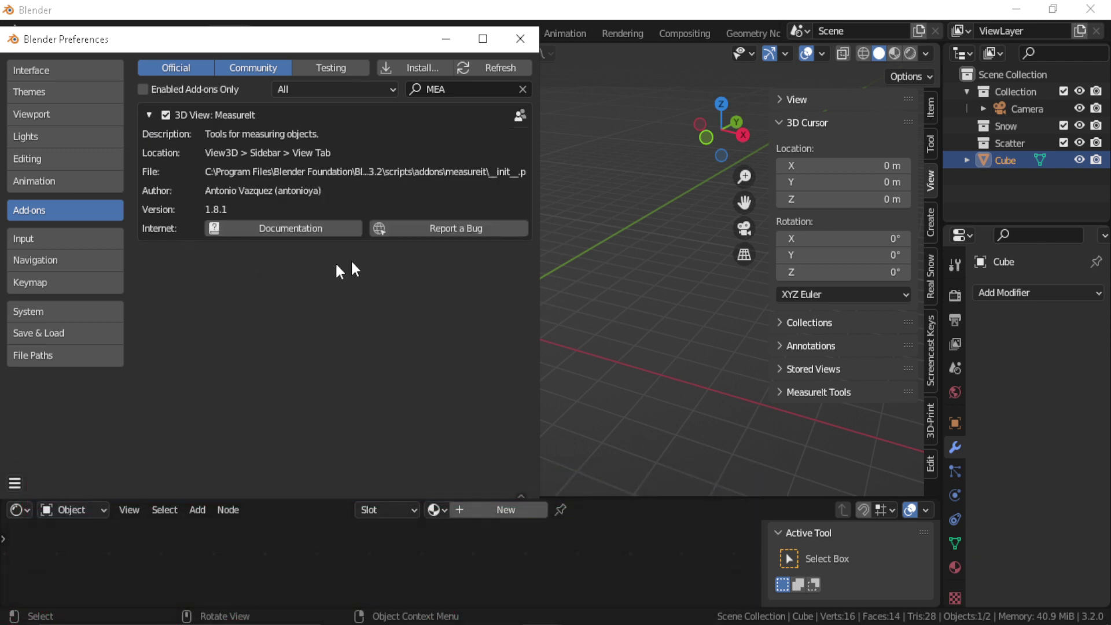
click(519, 40)
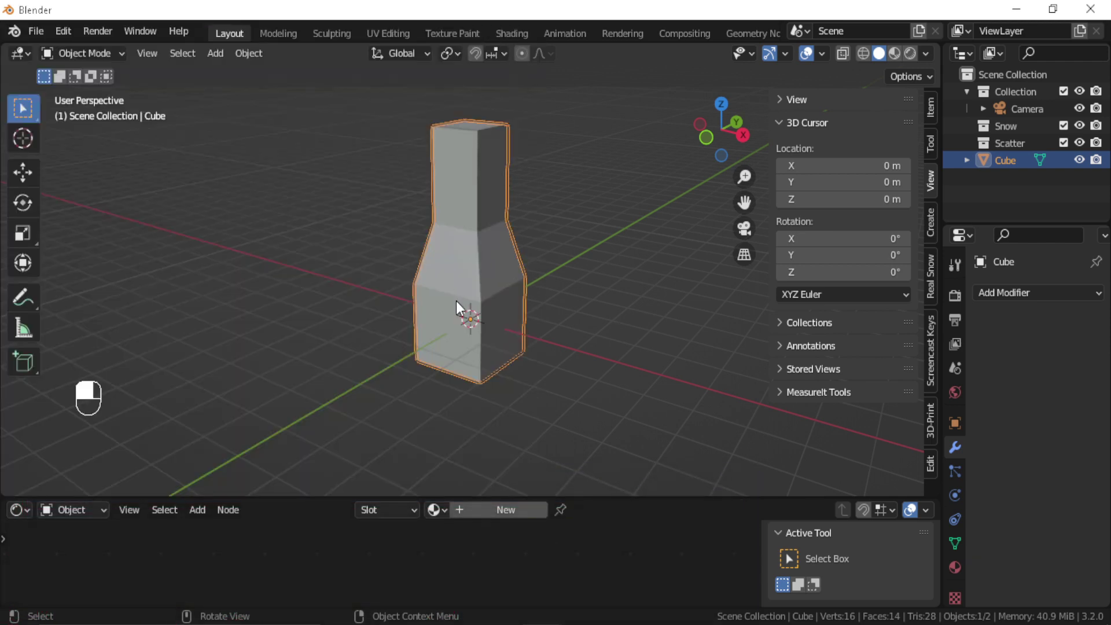
Step: In Edit Mode with edge select, show MeasureIt measurements and measure a middle-section edge
key(Tab)
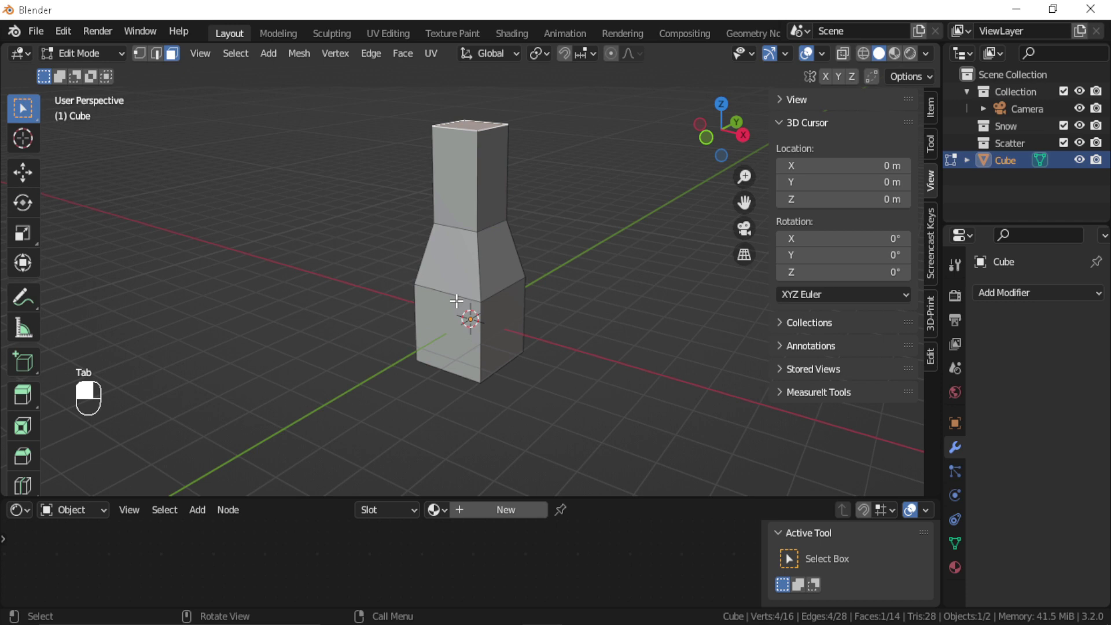
click(803, 394)
scroll(677, 400, down, 1)
scroll(880, 453, down, 4)
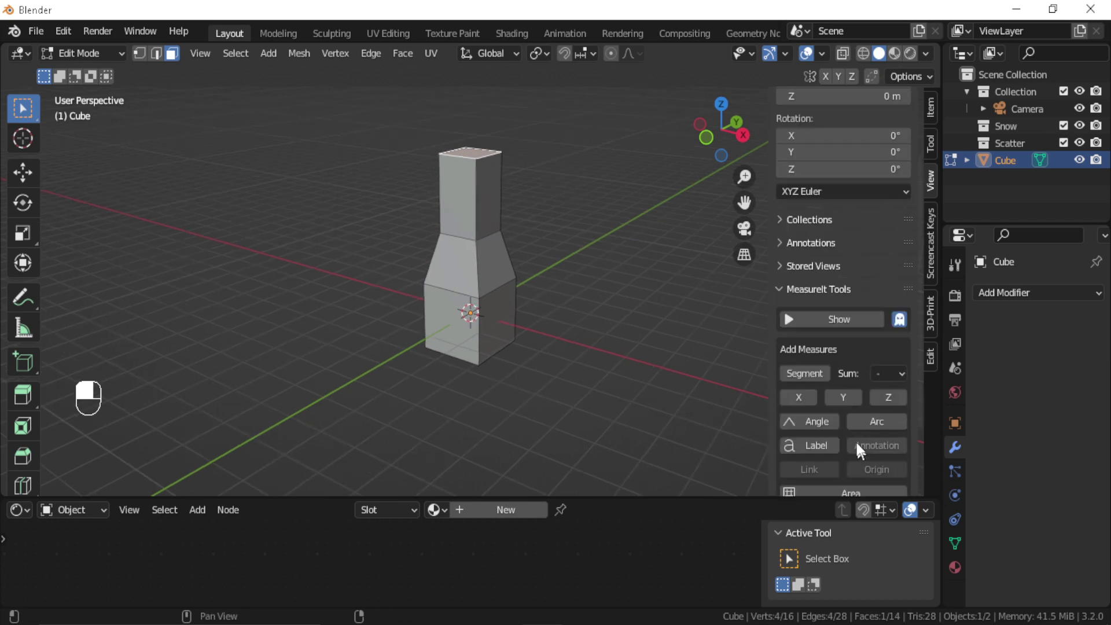
scroll(856, 442, down, 3)
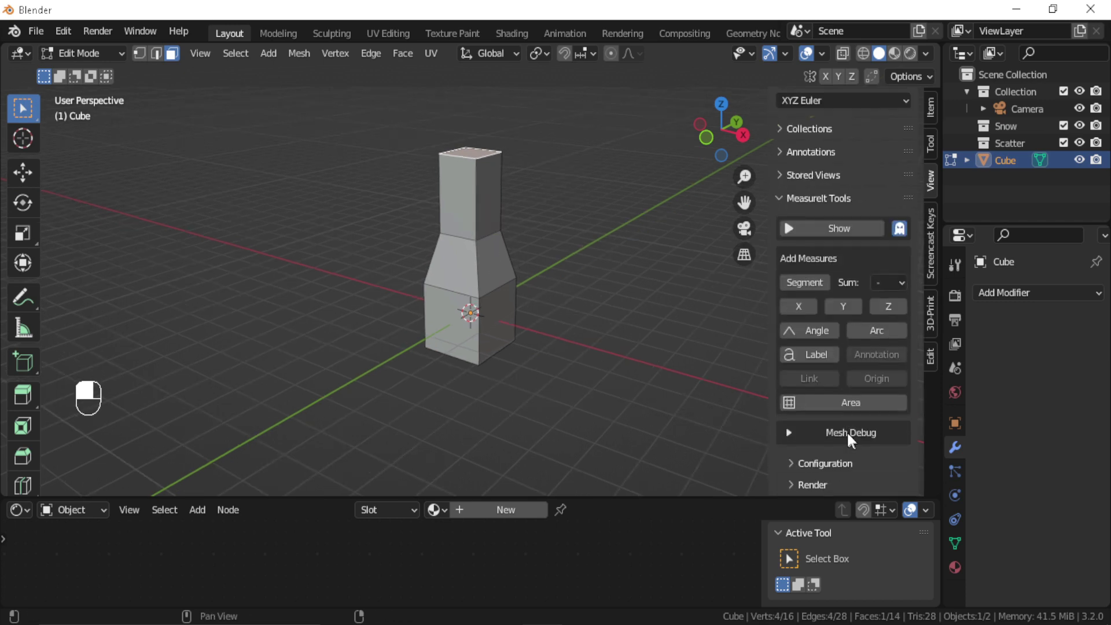
click(157, 54)
click(472, 266)
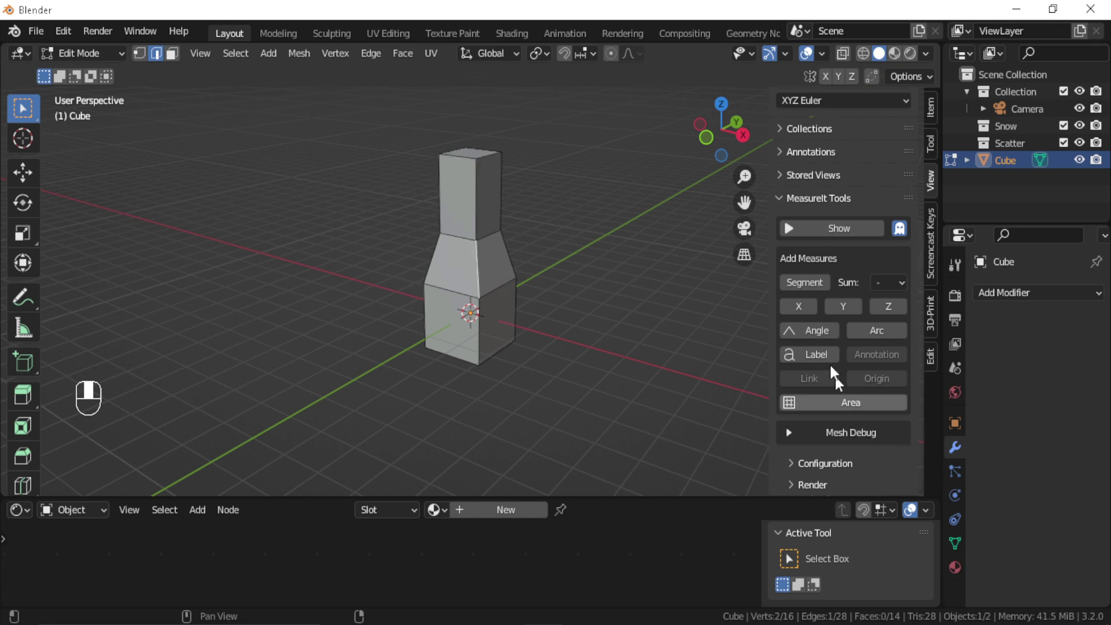
click(839, 229)
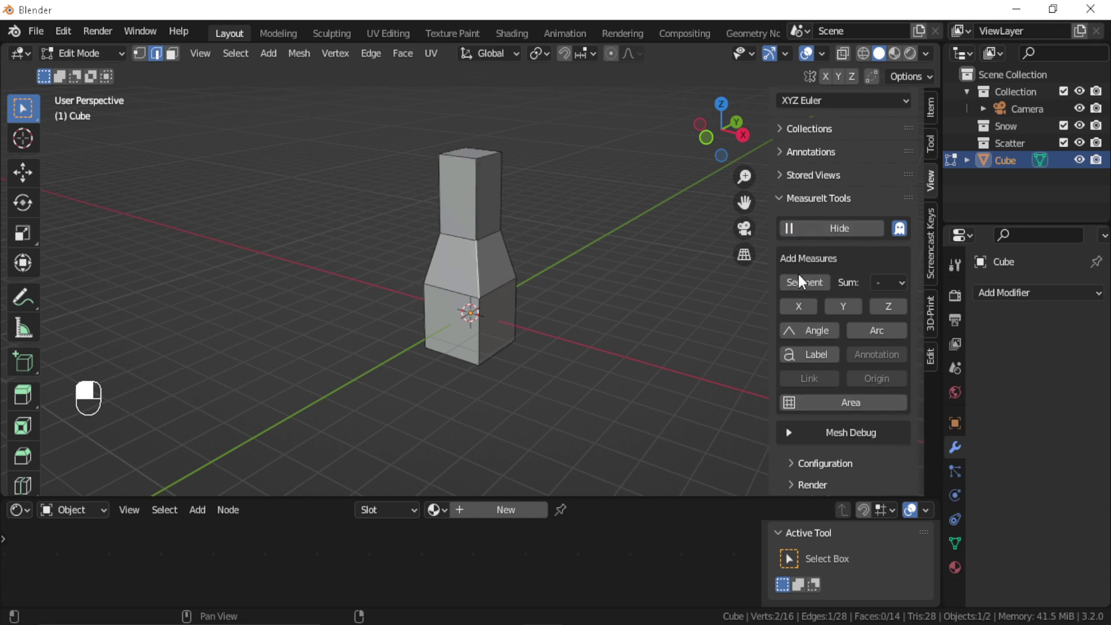
click(806, 286)
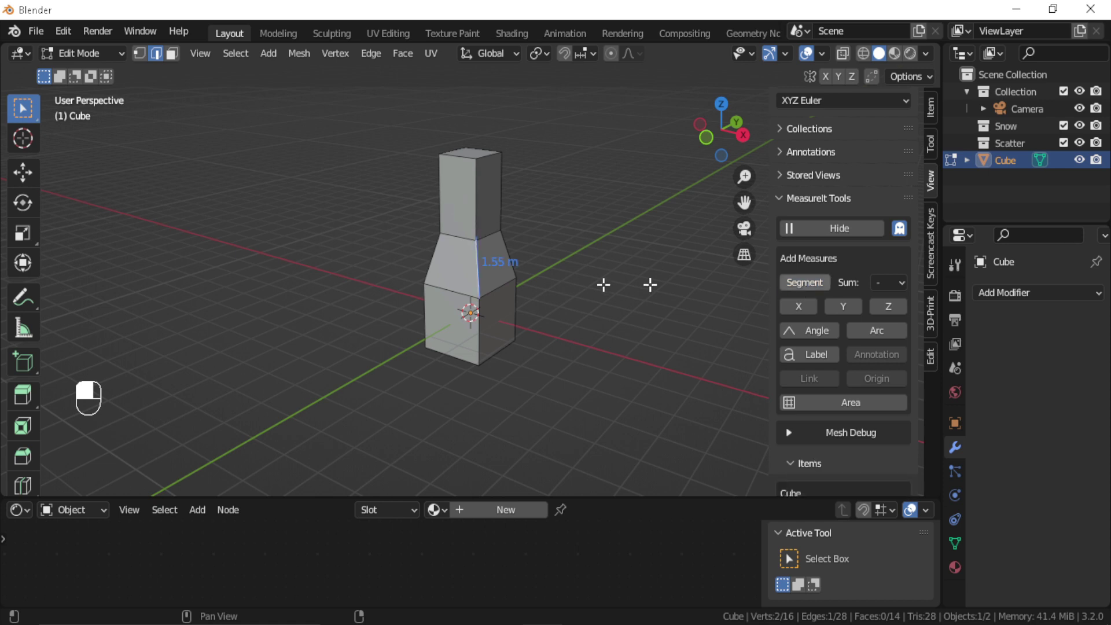
Step: Add length labels to the other selected edges and colour the first measurement orange
scroll(560, 285, up, 2)
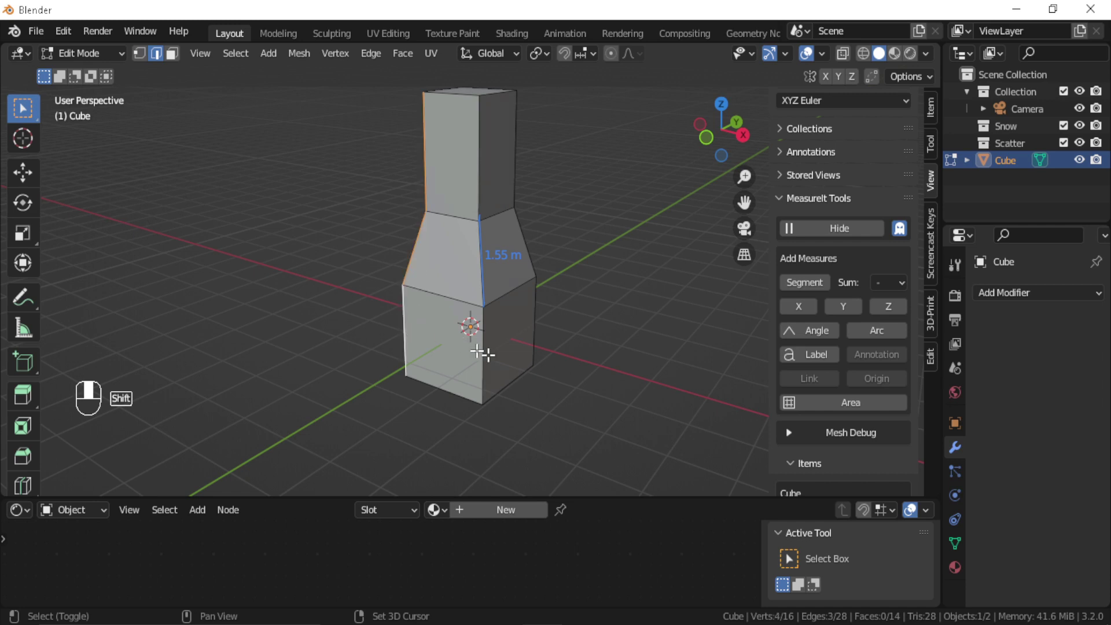
click(805, 285)
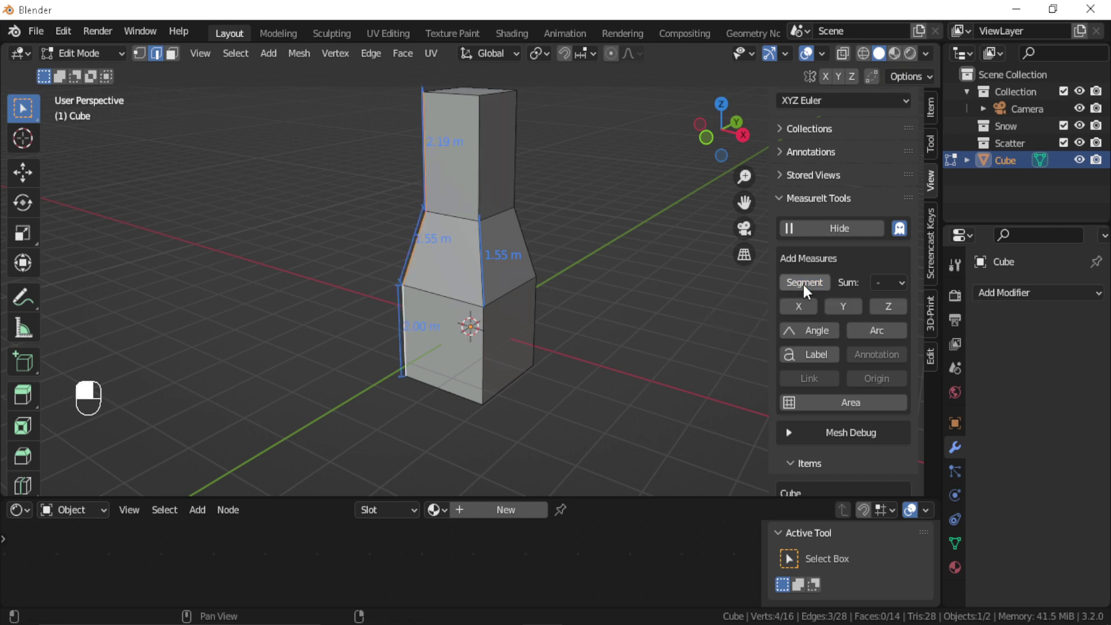
middle_drag(595, 278, 706, 297)
scroll(839, 370, down, 10)
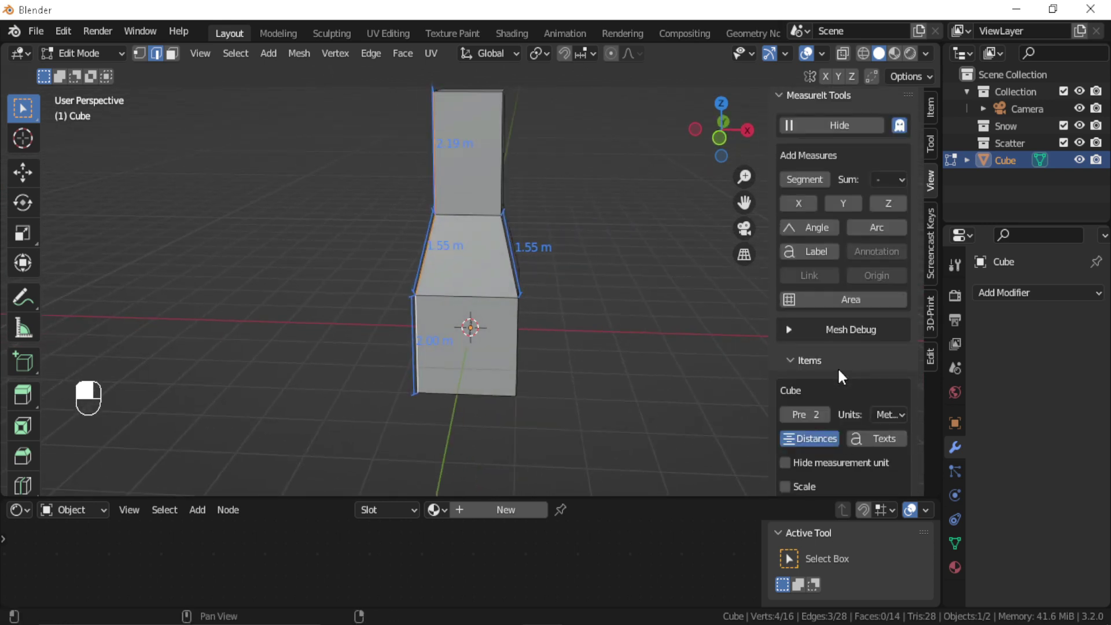
scroll(841, 376, down, 1)
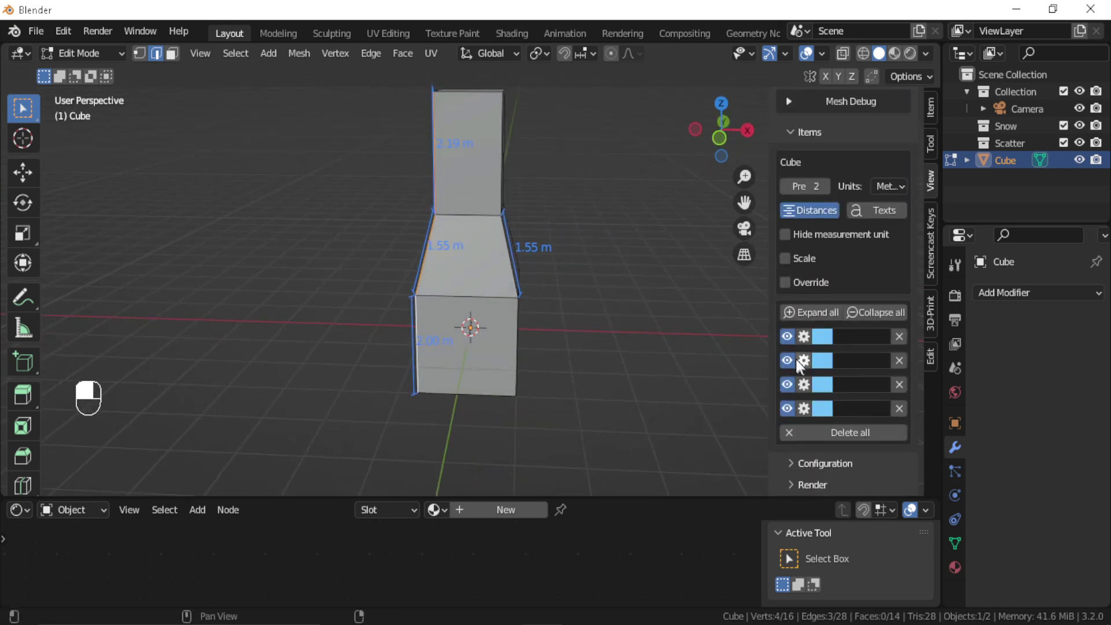
click(823, 337)
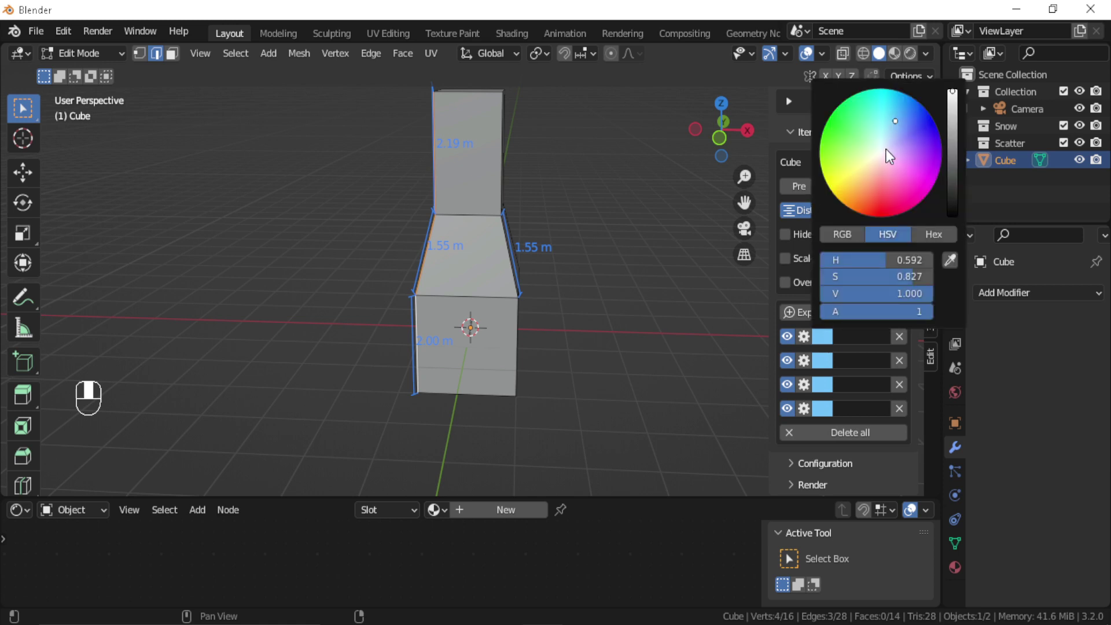
drag(890, 156, 865, 184)
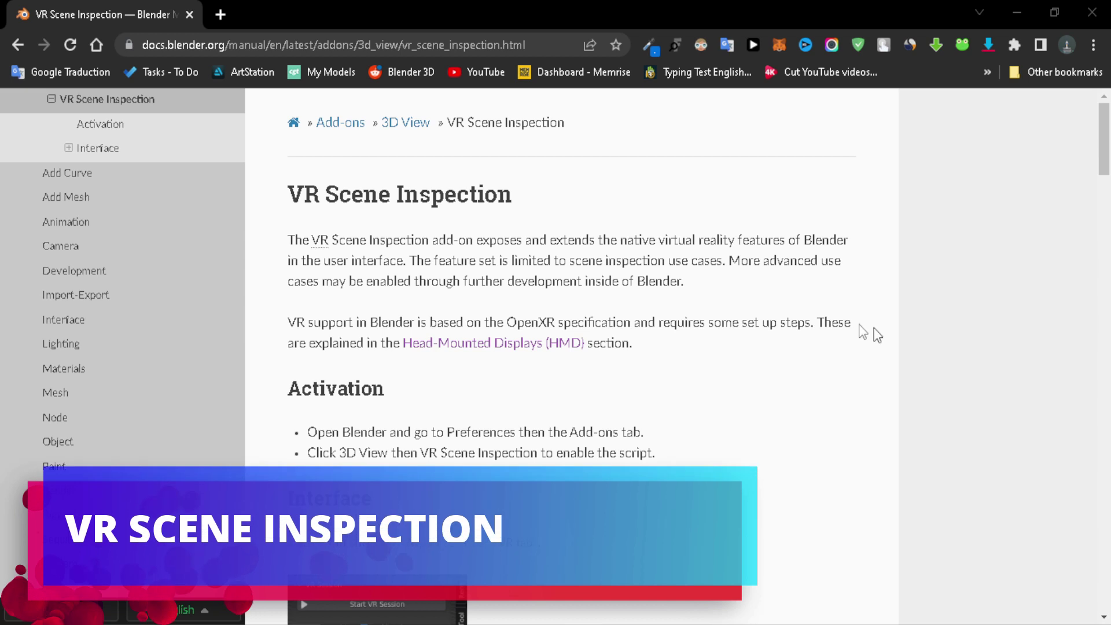
Step: Scroll through the VR manual pages to reach the OpenXR Supported Platforms table
scroll(624, 357, down, 2)
scroll(604, 344, down, 2)
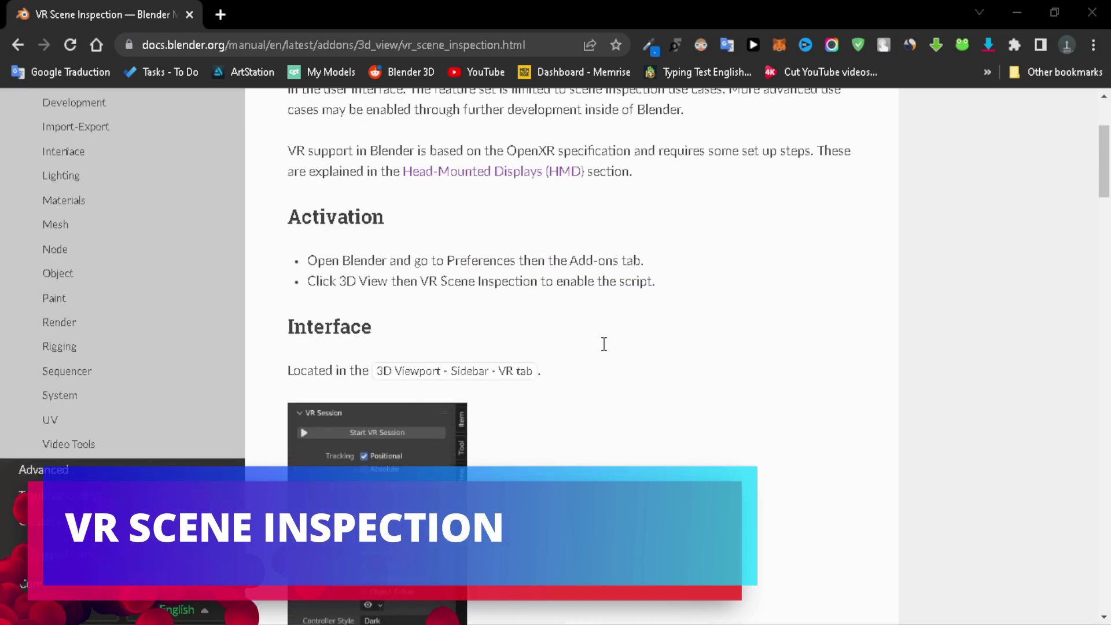
scroll(603, 344, down, 3)
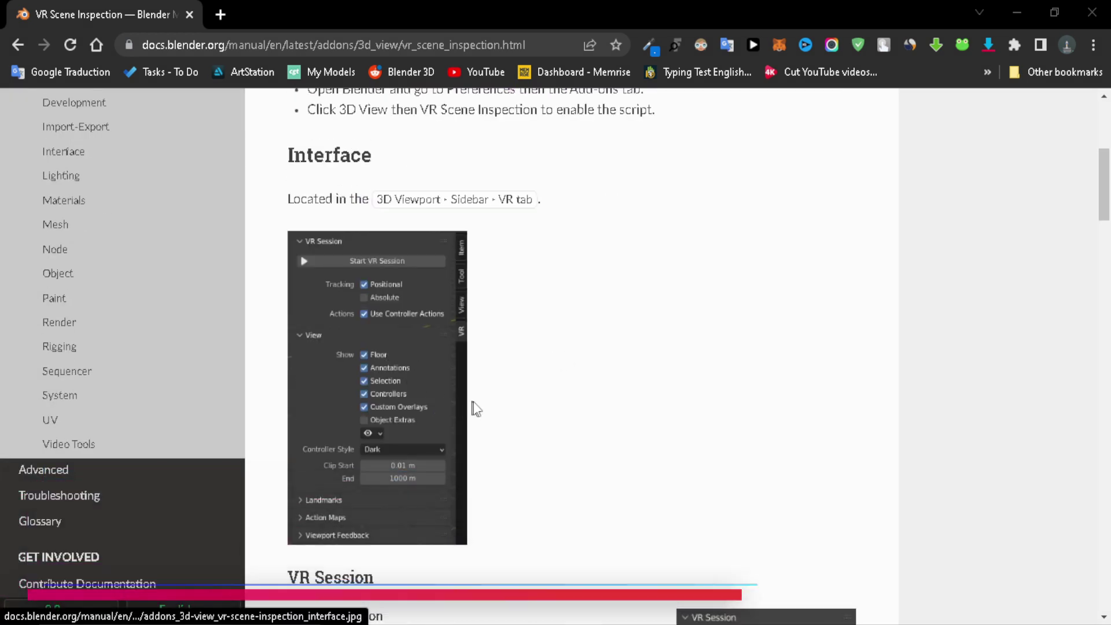
scroll(518, 424, down, 2)
scroll(520, 425, down, 4)
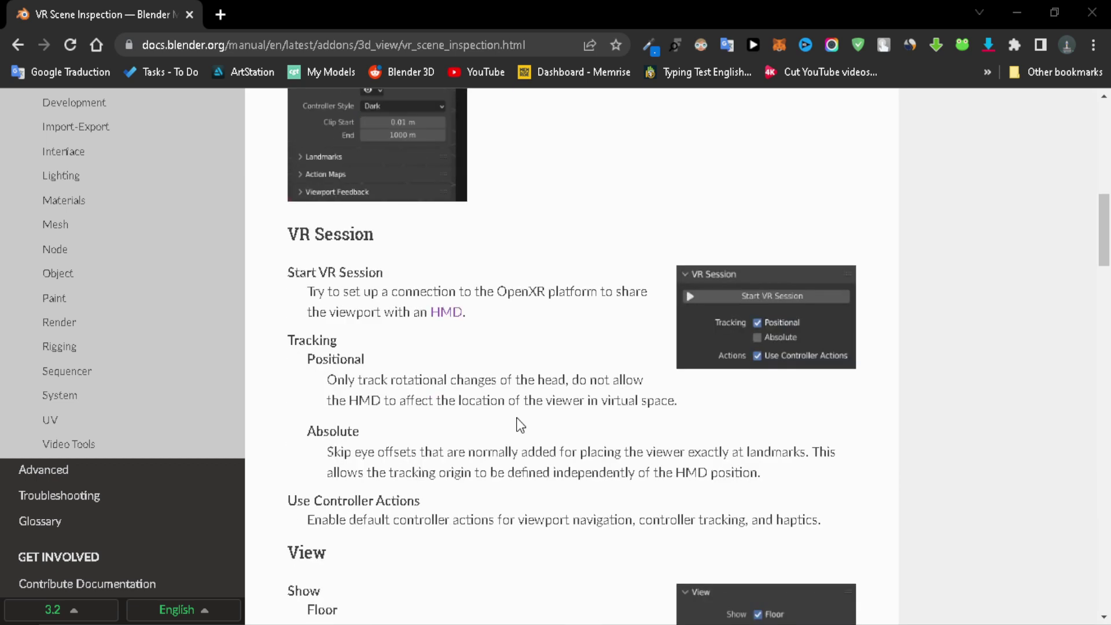
scroll(558, 399, down, 4)
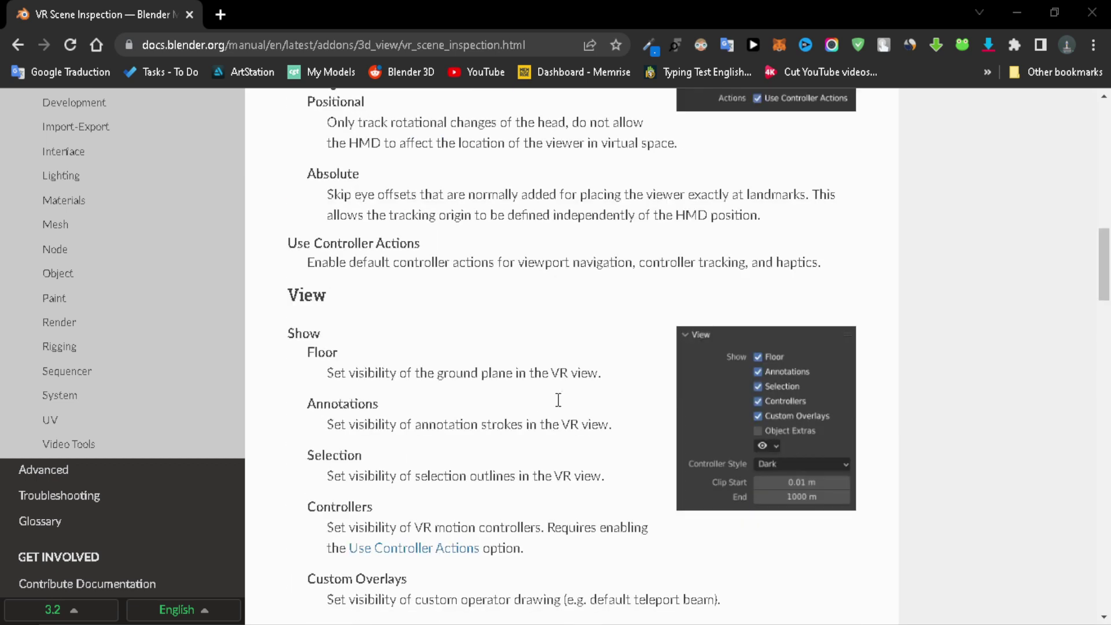
scroll(558, 403, down, 5)
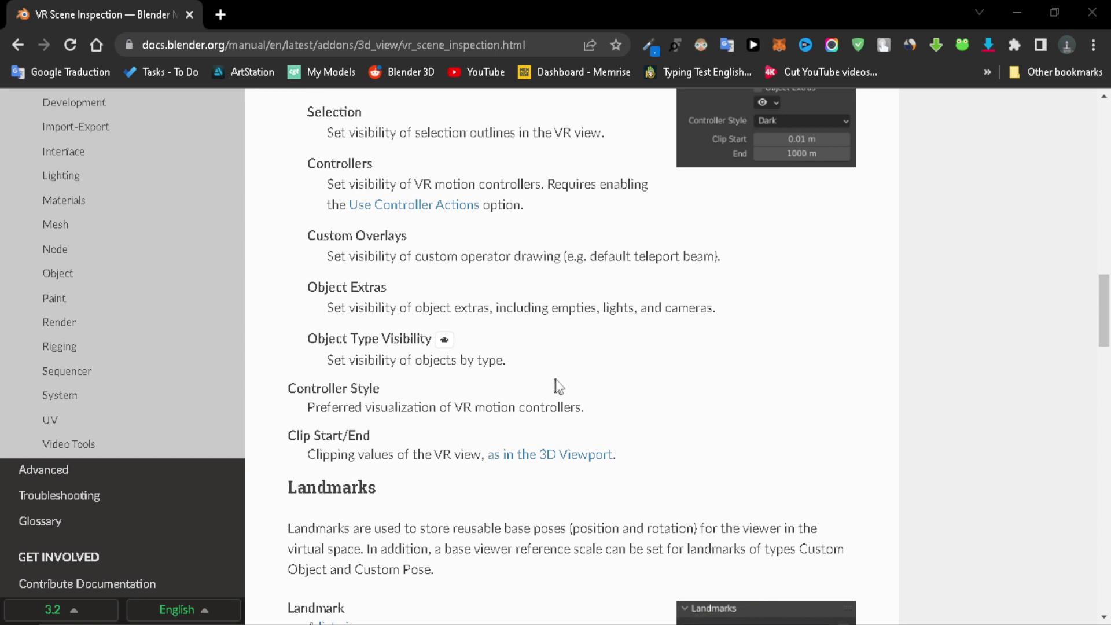
scroll(564, 386, down, 3)
scroll(568, 386, down, 1)
scroll(595, 406, down, 5)
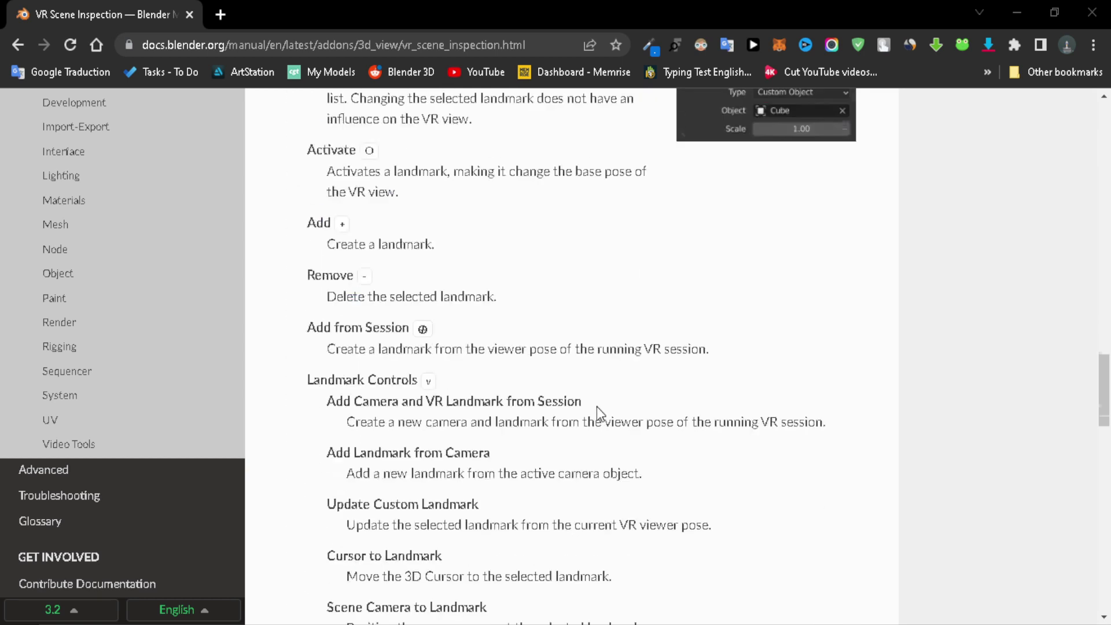
scroll(596, 407, down, 7)
scroll(596, 414, down, 1)
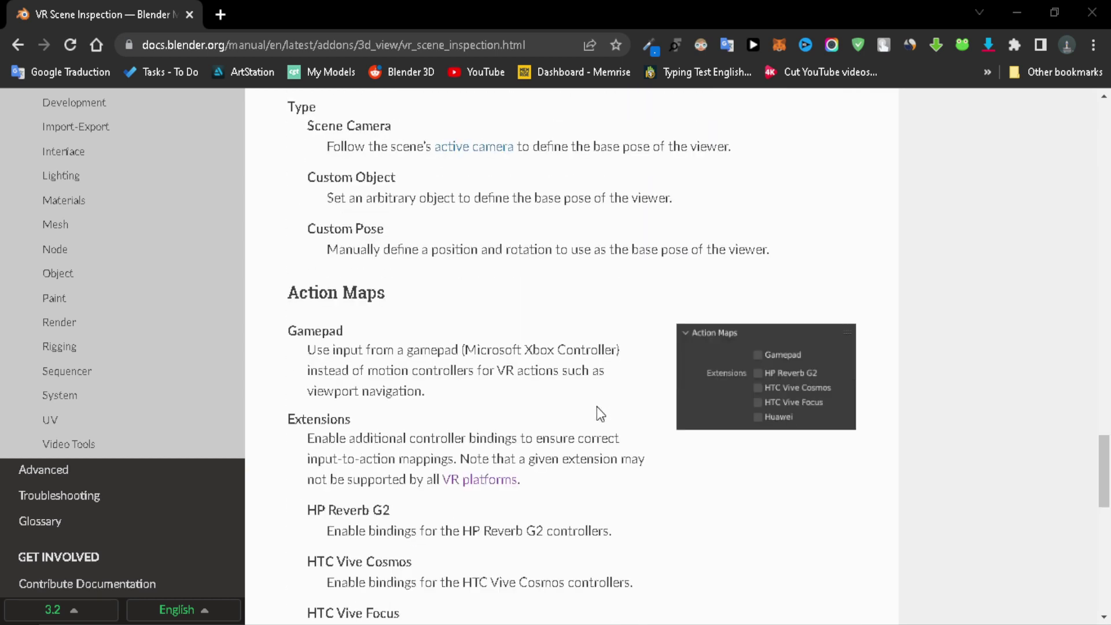
scroll(596, 406, down, 4)
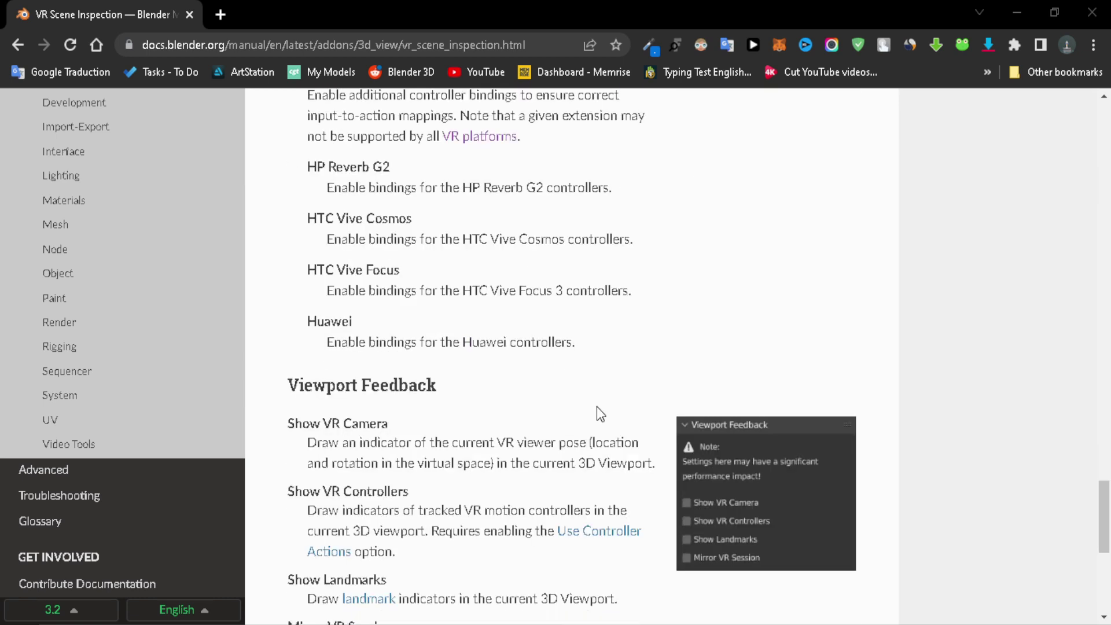
scroll(597, 407, down, 5)
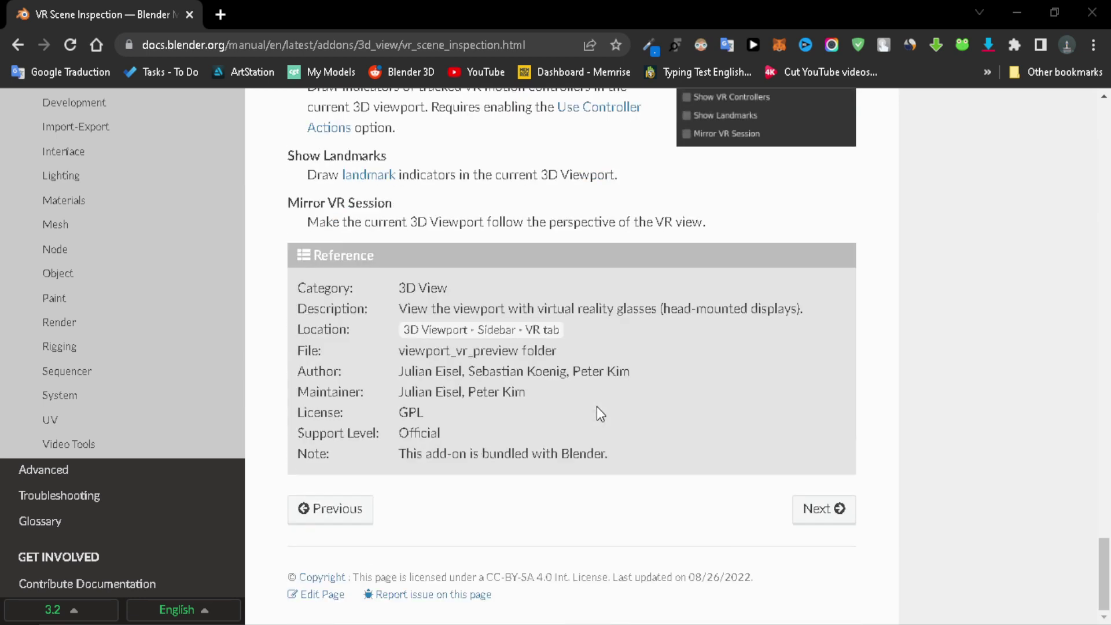
scroll(596, 407, up, 20)
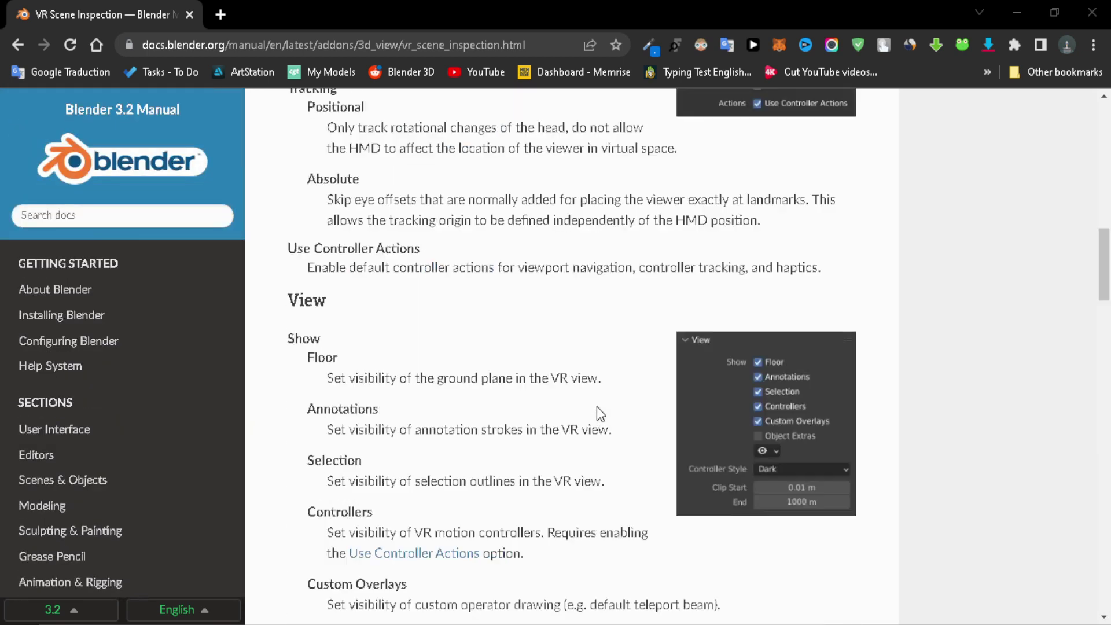
scroll(596, 406, up, 10)
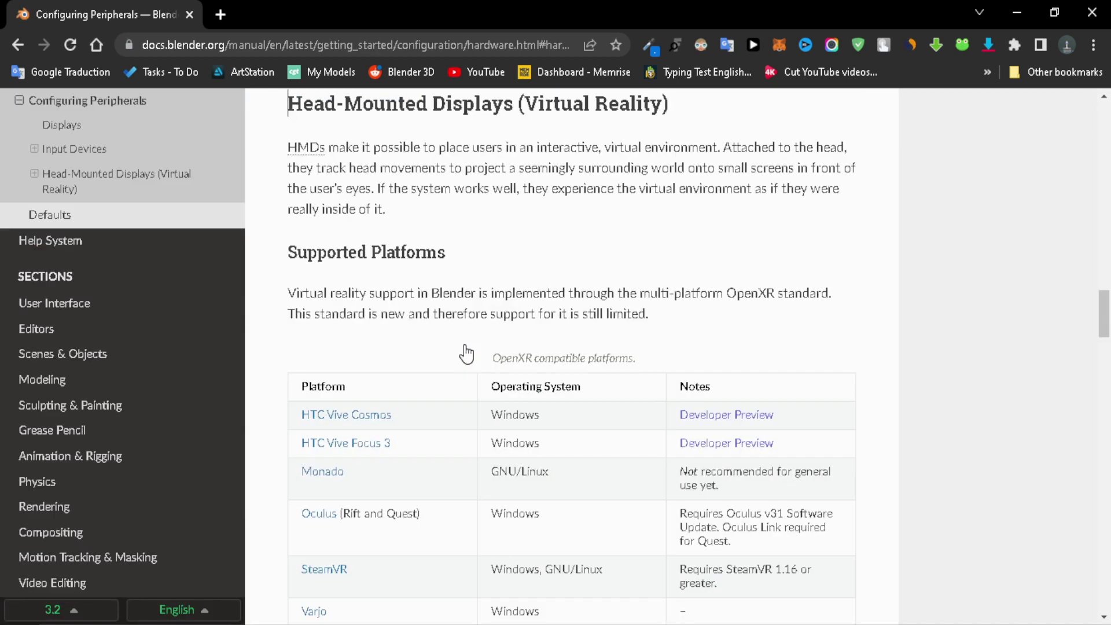
scroll(466, 354, up, 5)
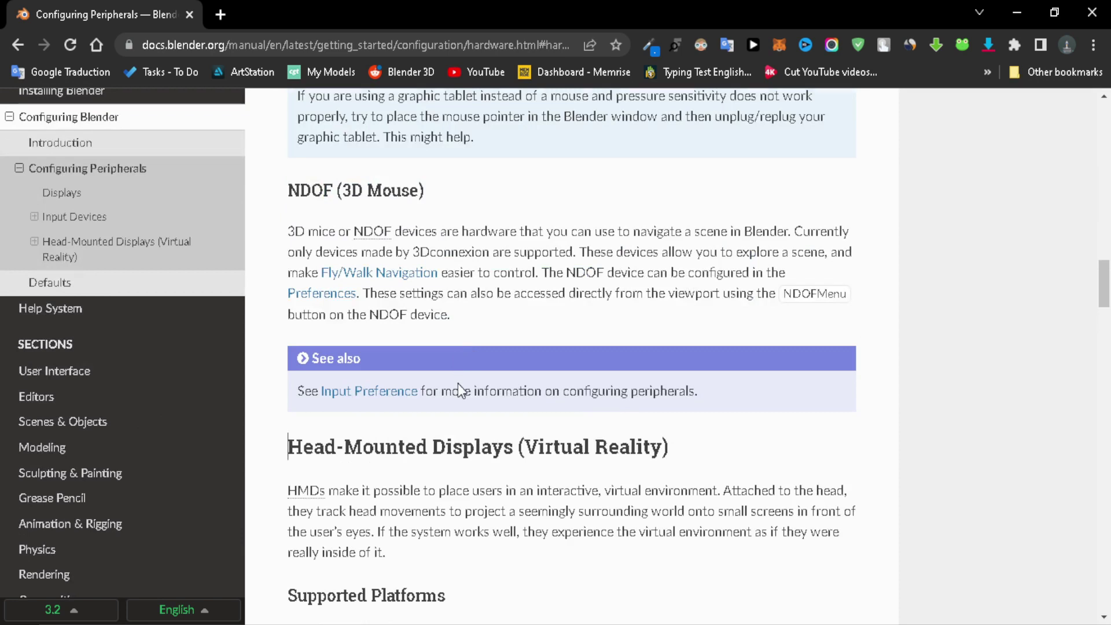
scroll(457, 381, down, 6)
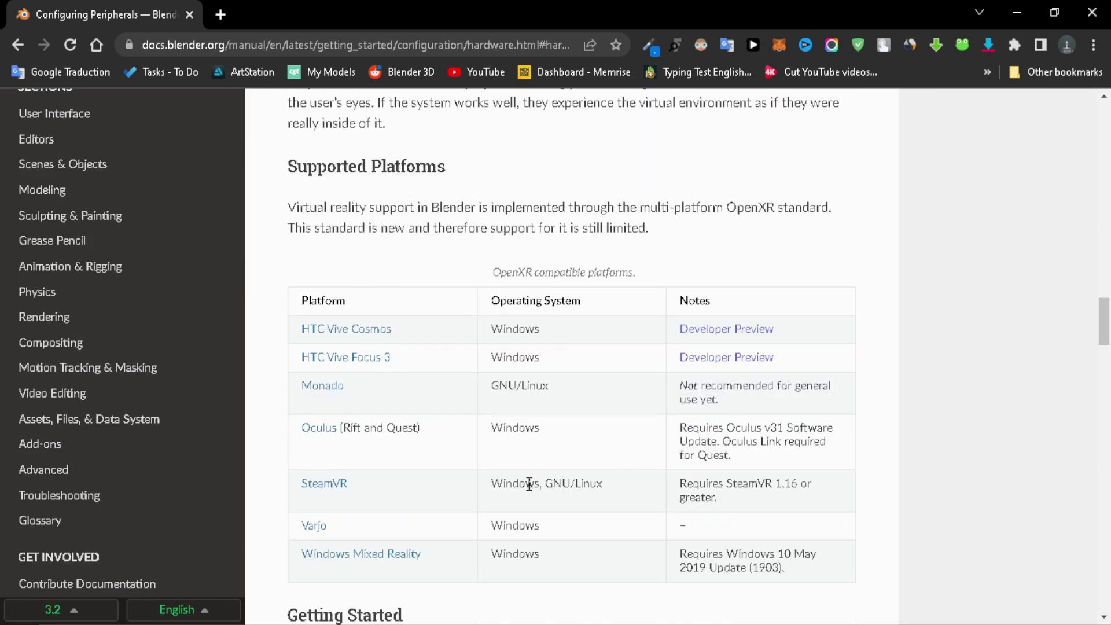
scroll(478, 478, down, 4)
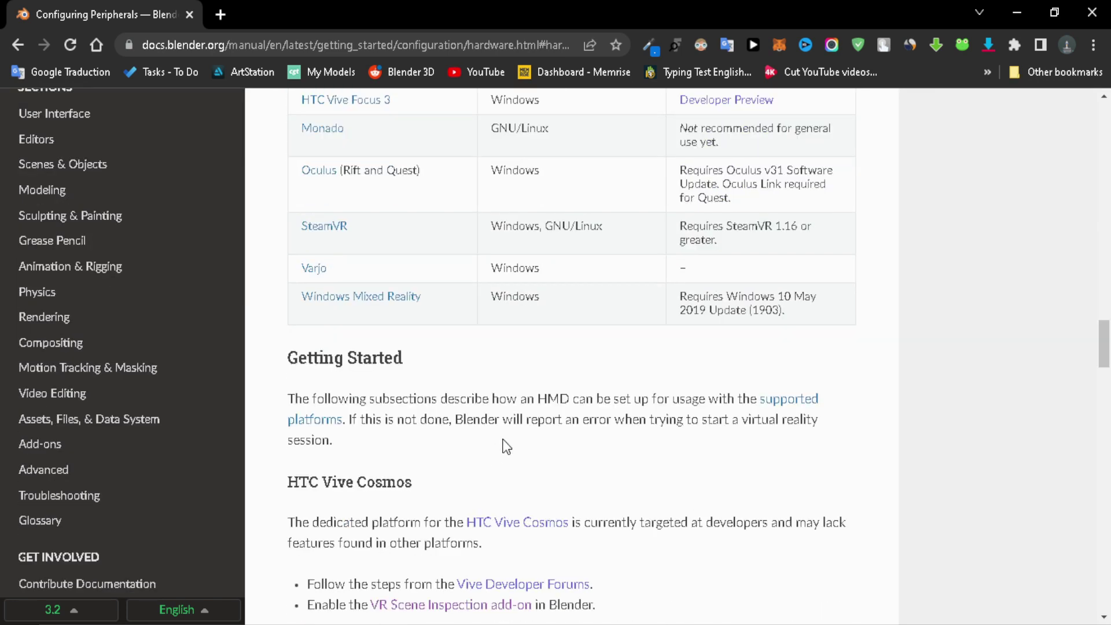
scroll(506, 447, up, 1)
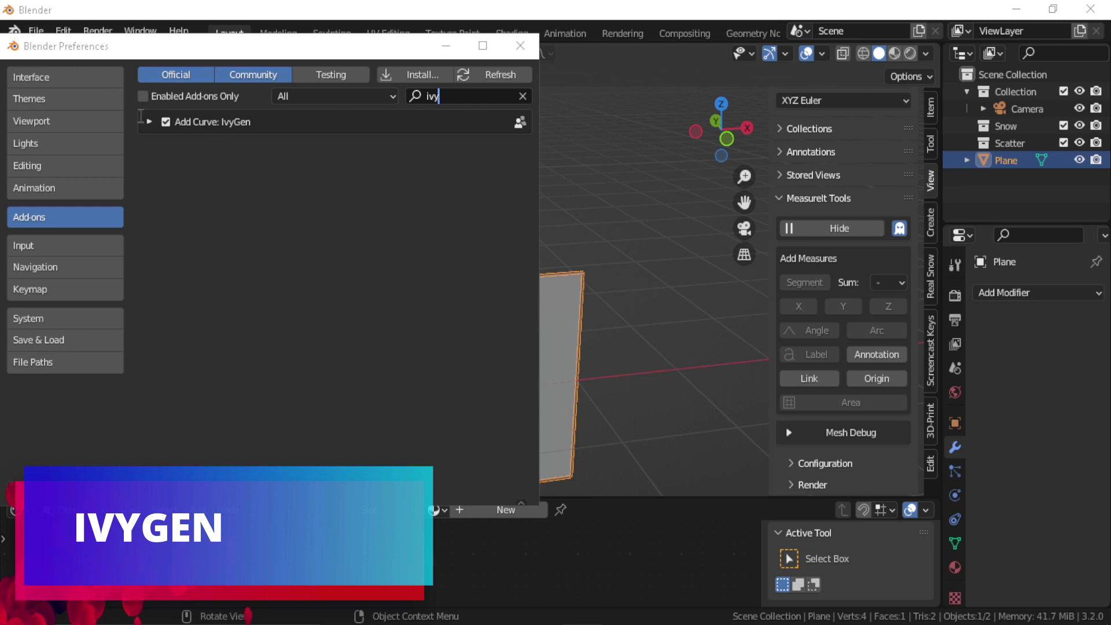
Step: Close Preferences after viewing IvyGen, collapse MeasureIt Tools, and expand the Ivy Generator panel
click(150, 122)
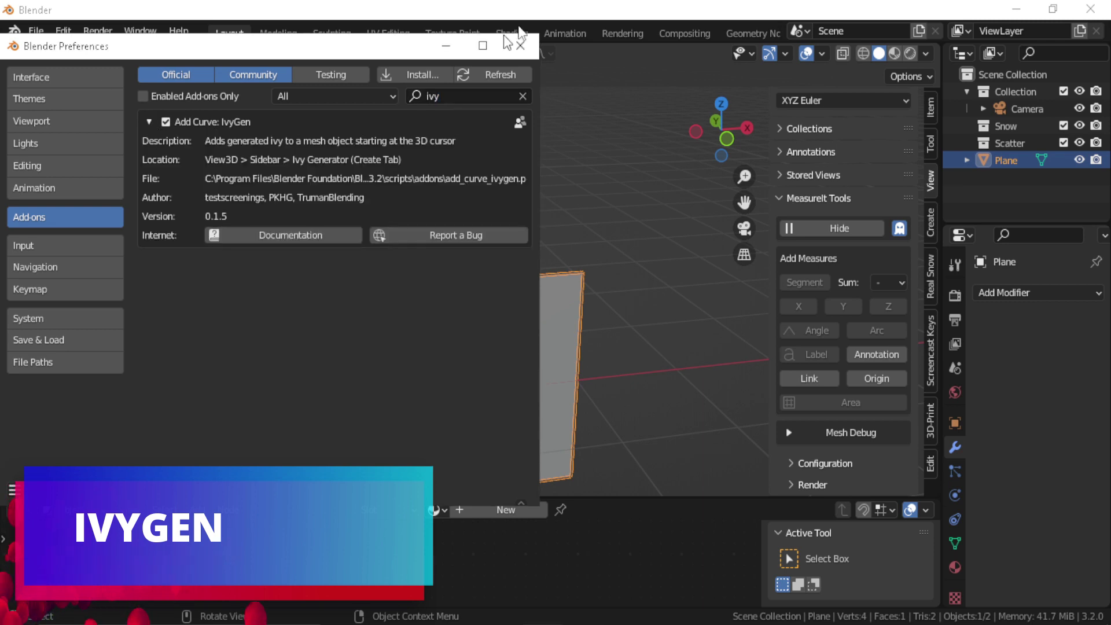
click(521, 46)
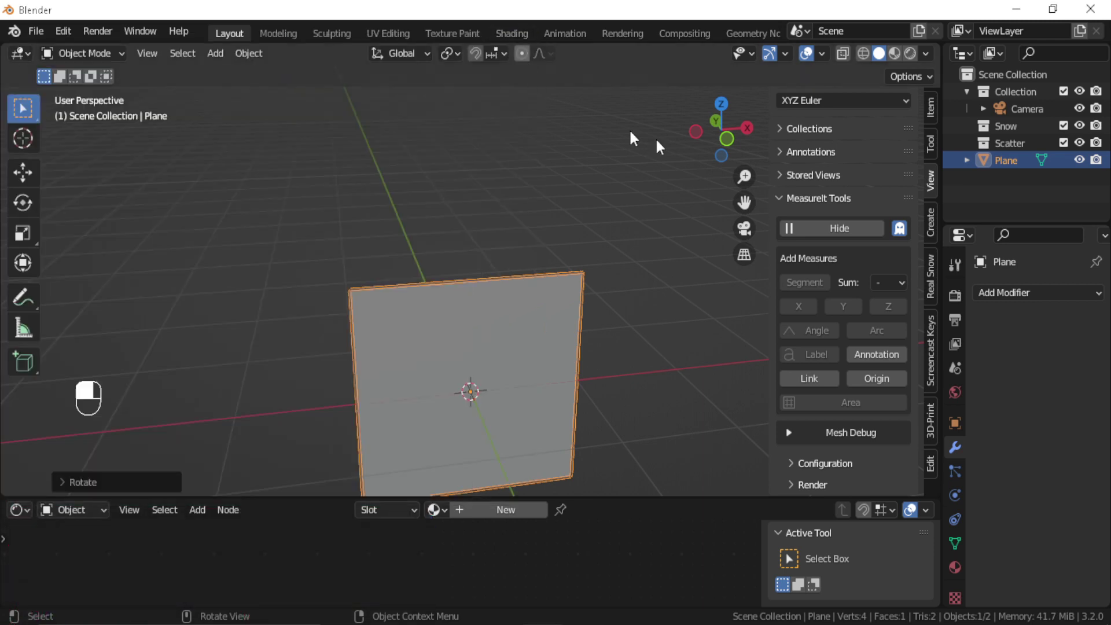
click(821, 199)
click(929, 222)
click(814, 146)
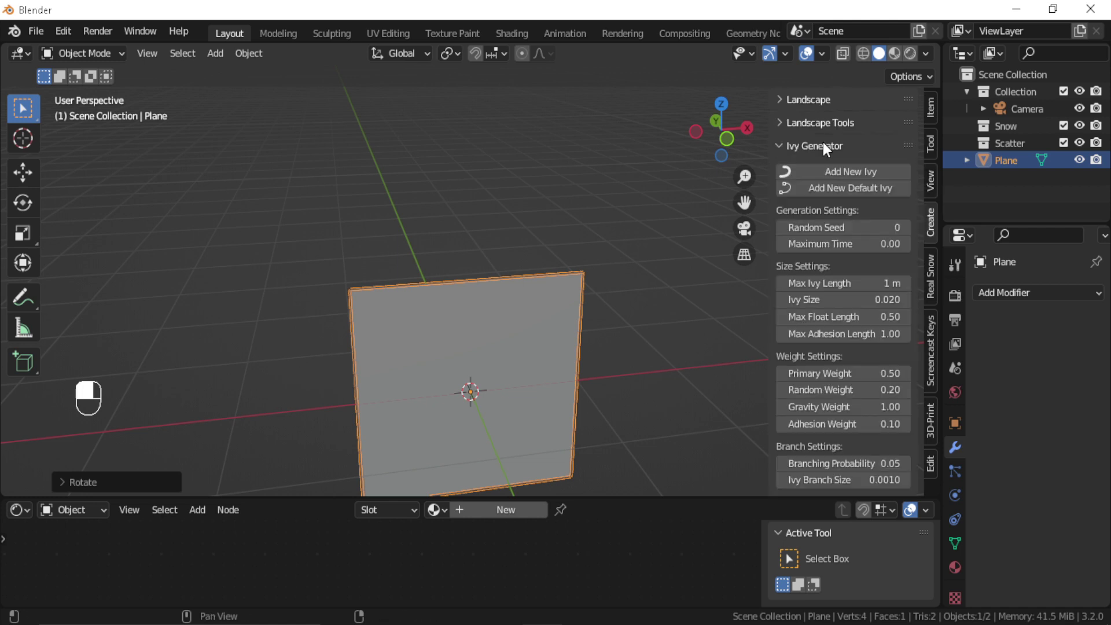
middle_drag(494, 381, 549, 381)
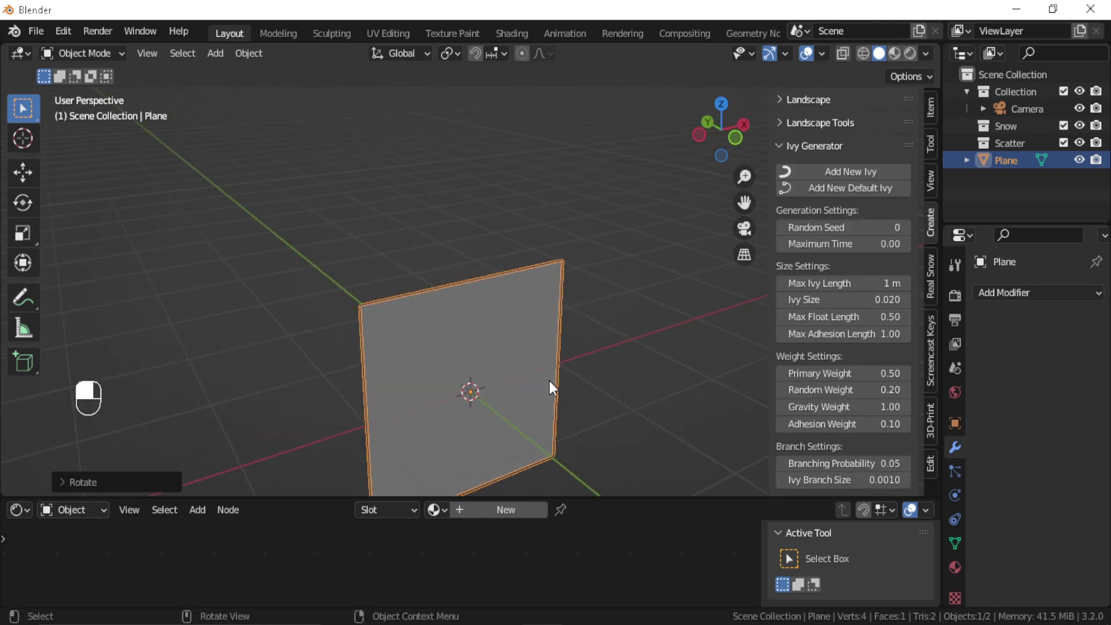
Step: Add a new ivy on the plane with default settings and frame the IVY_Curve in view
click(855, 170)
scroll(536, 368, up, 3)
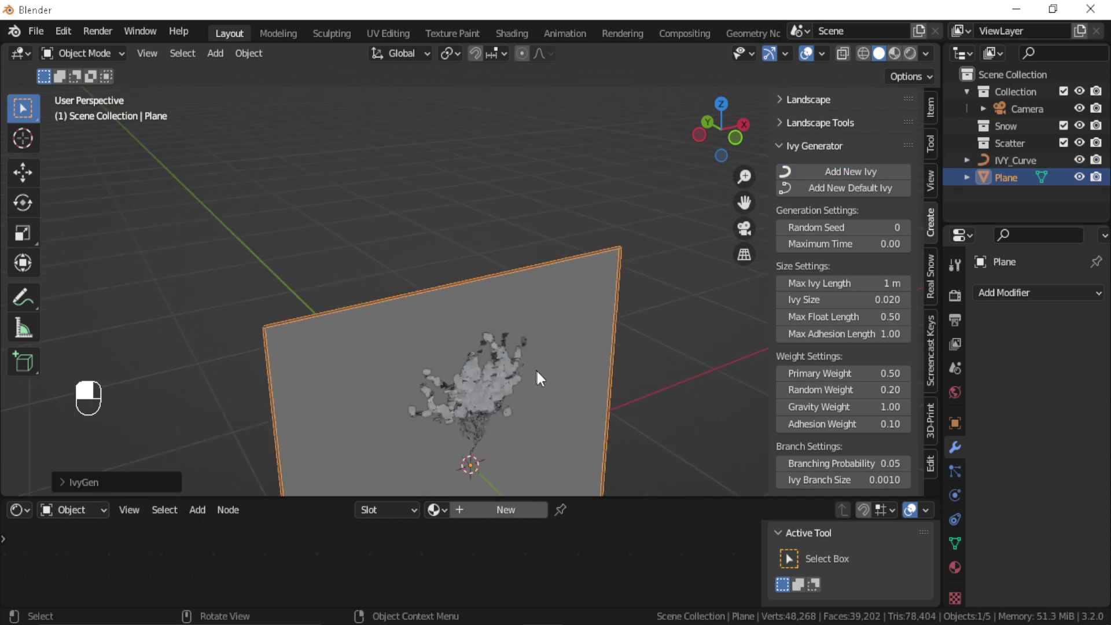
scroll(536, 372, up, 2)
shift+middle_drag(533, 399, 531, 311)
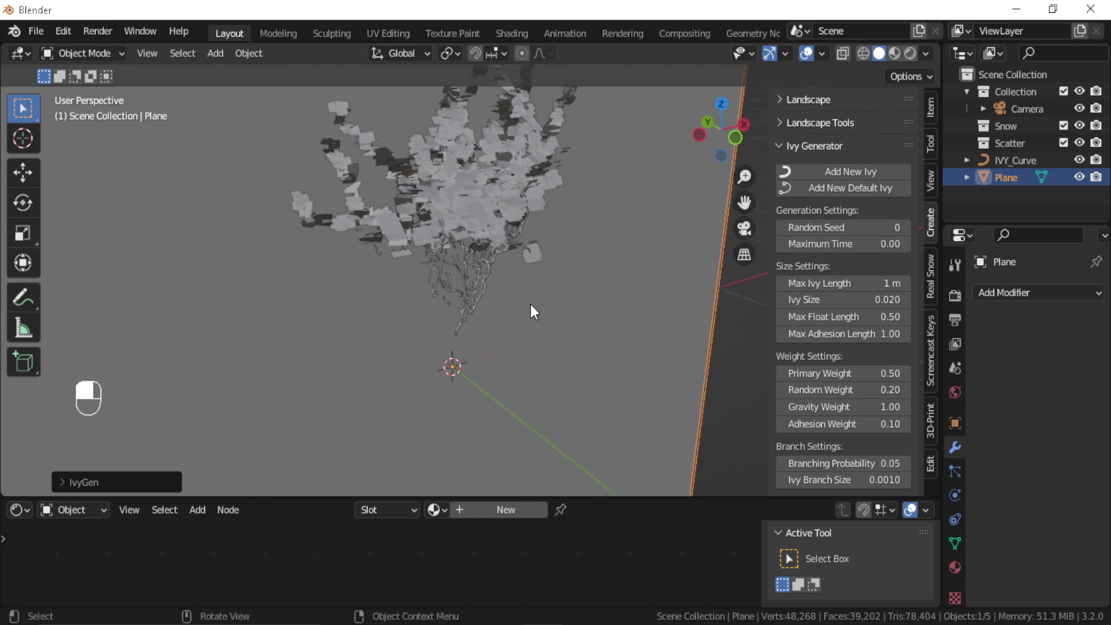
scroll(533, 311, up, 1)
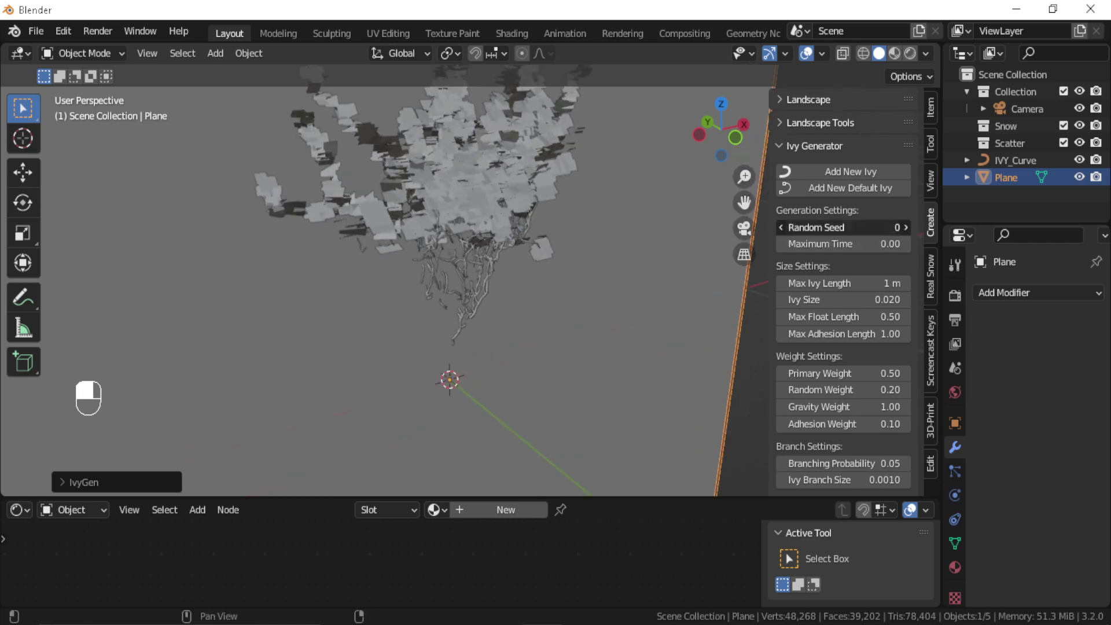
Step: Set Random Seed 1, Max Float Length 0.80, Ivy Leaf Size 0.120 and Leaf Probability 0.15
click(904, 227)
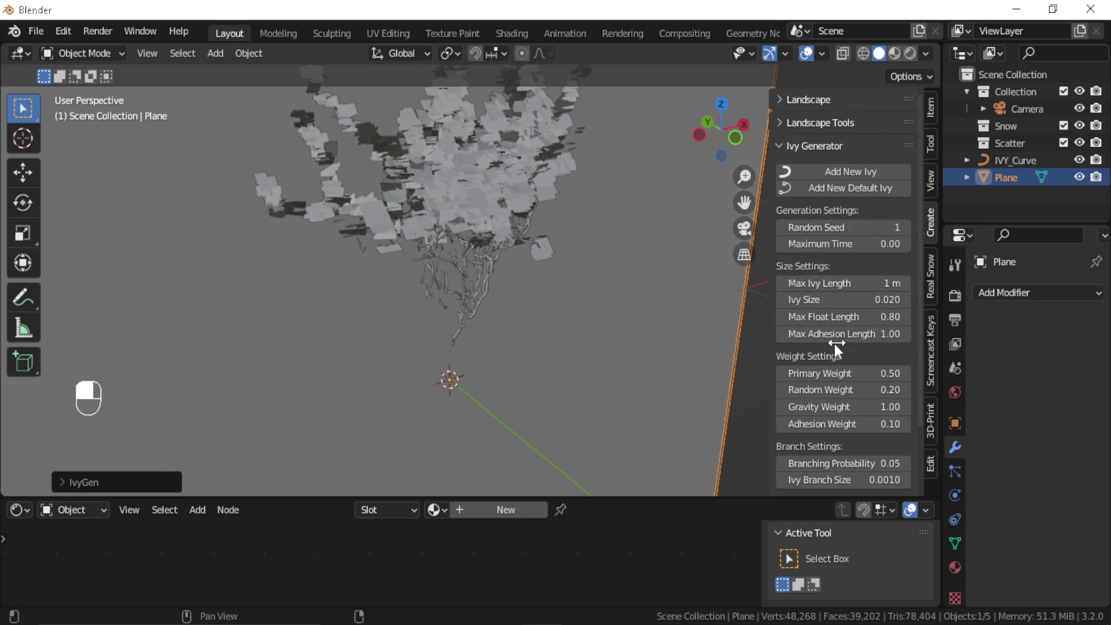
scroll(814, 346, down, 3)
scroll(845, 321, down, 1)
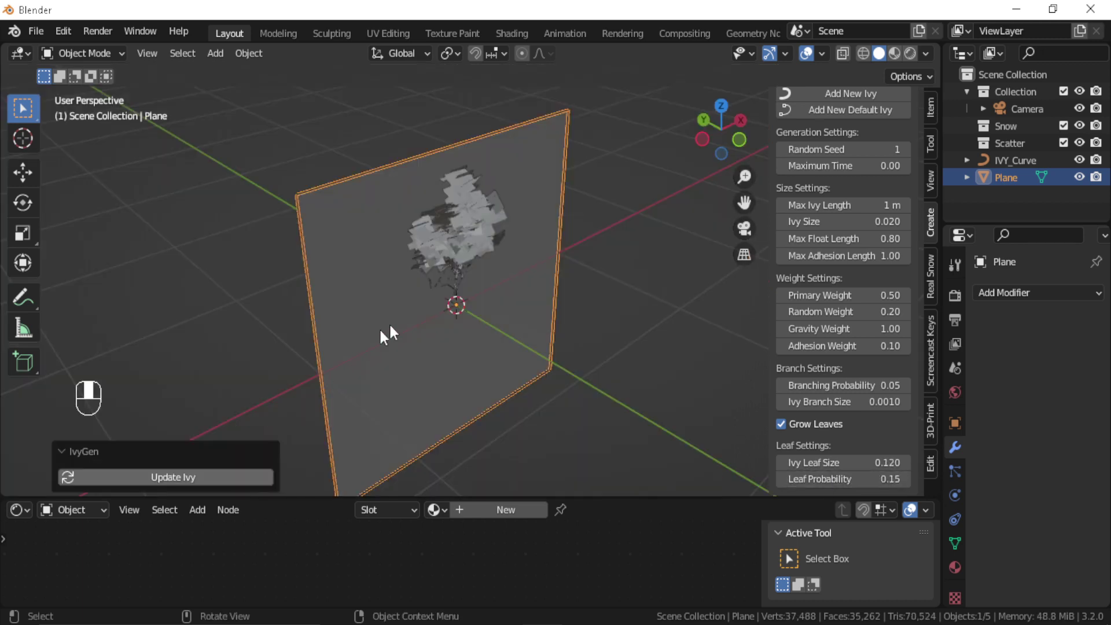
middle_drag(379, 327, 464, 263)
scroll(548, 298, up, 3)
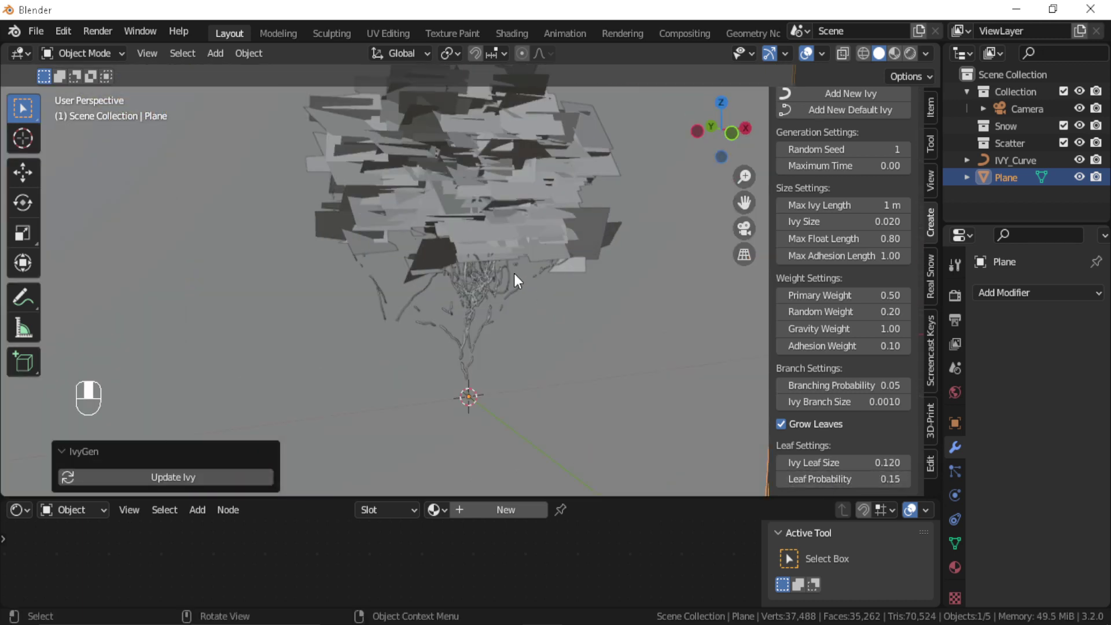
scroll(446, 240, down, 3)
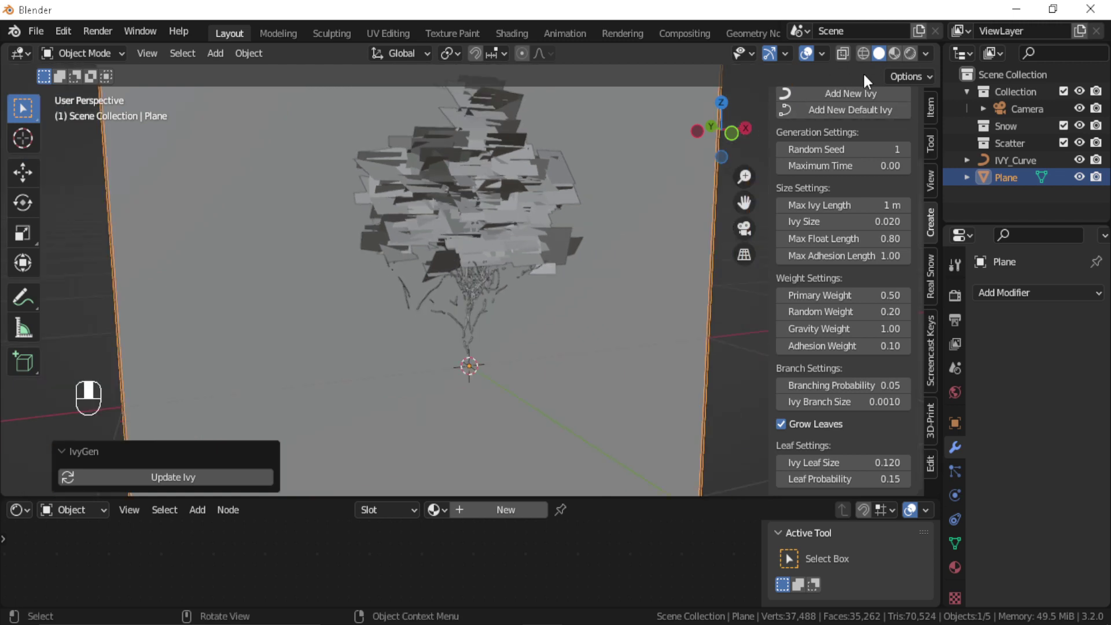
Step: Switch to Material Preview shading and give the IvyLeaf object a new Material.001
click(896, 53)
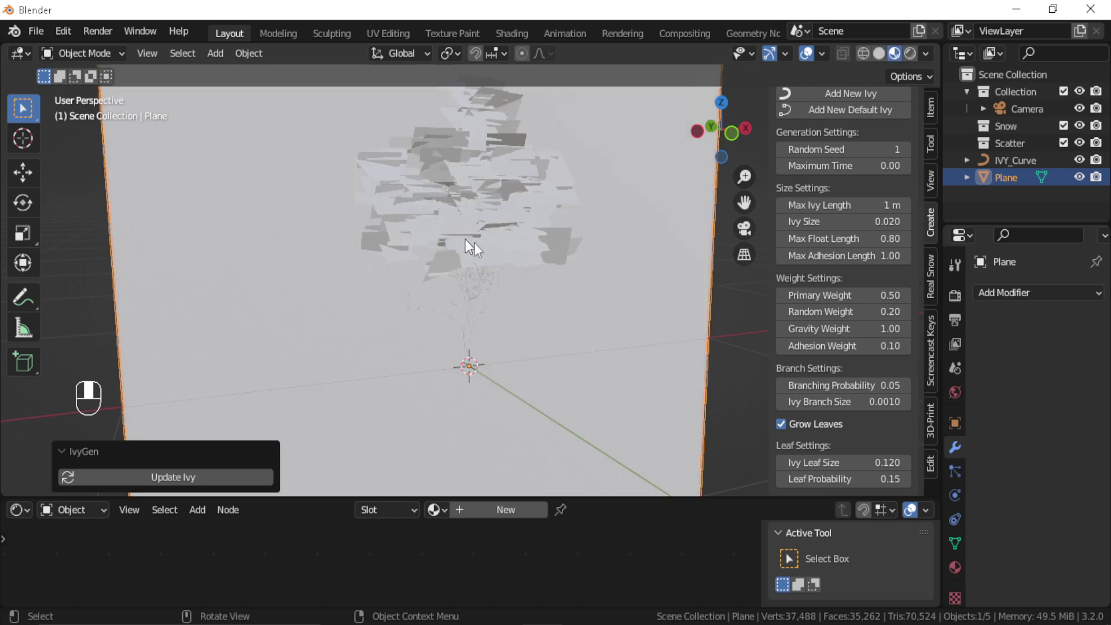
middle_drag(474, 242, 439, 164)
click(425, 217)
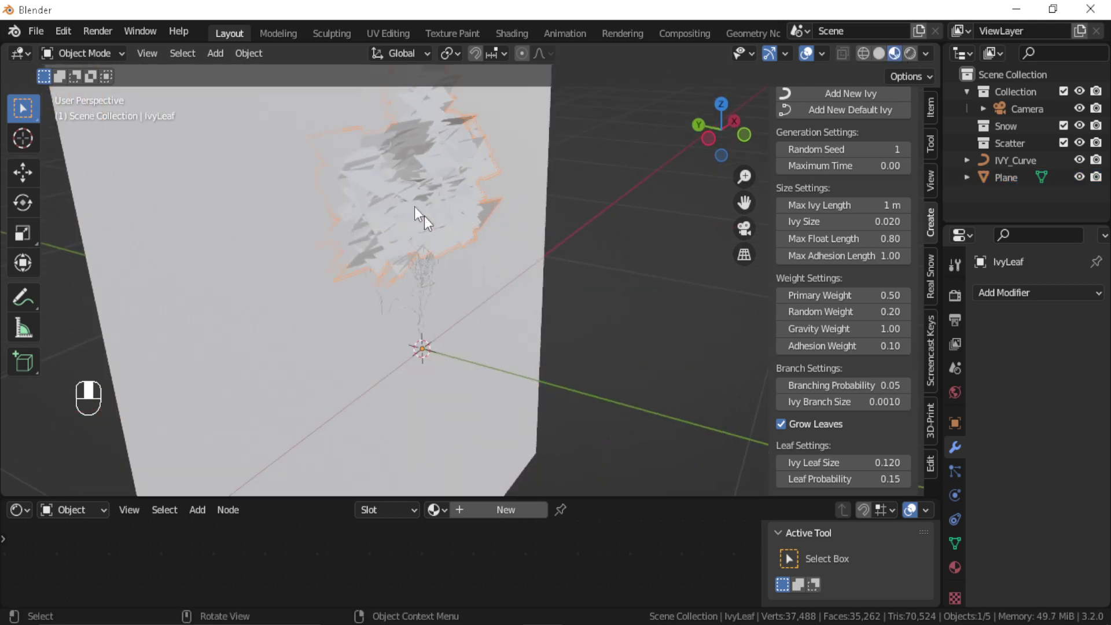
click(954, 568)
click(1026, 361)
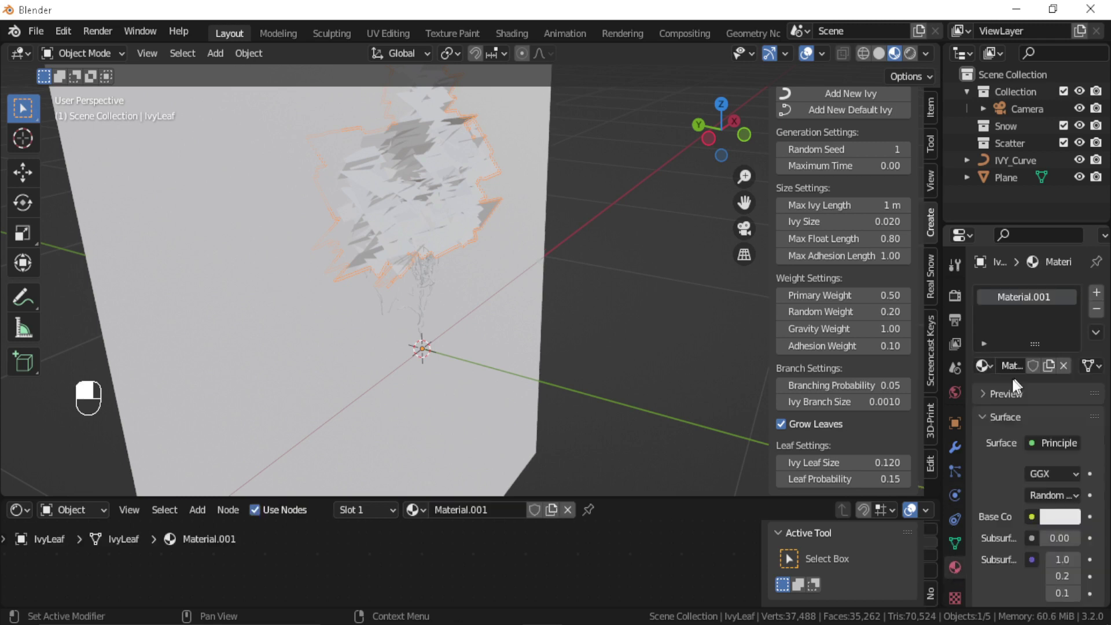
scroll(1041, 519, down, 5)
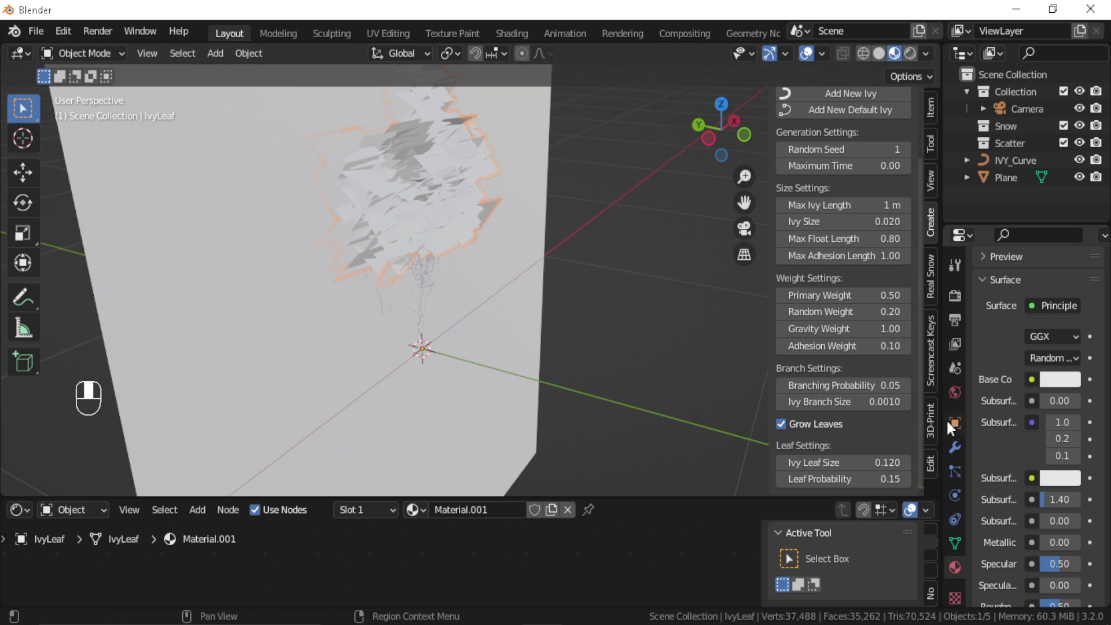
Step: Drag the viewport–Properties border left so Material.001's Principled BSDF settings fit
drag(913, 419, 829, 426)
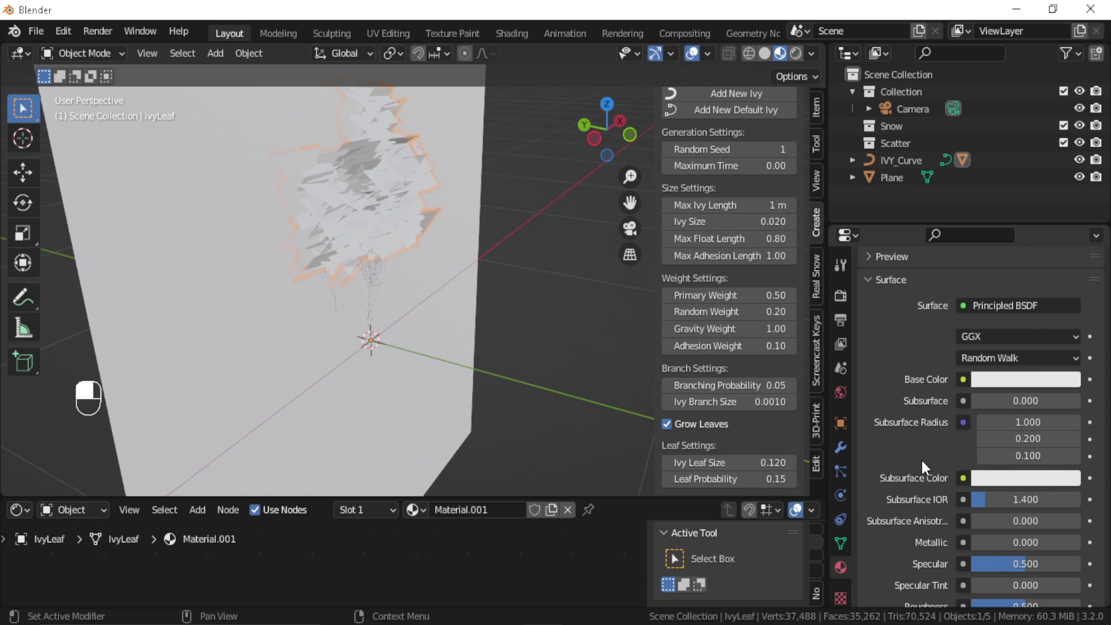